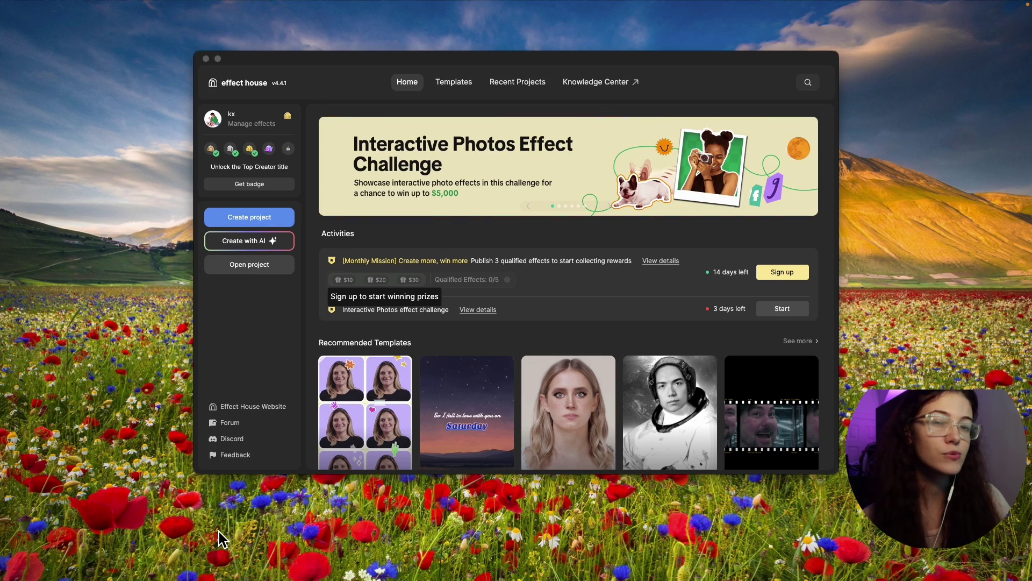
- Switch to the browser and open the kasaigreen.dev/downloads link from the replies in the YouTube video's comments
{"action": "key", "text": "super+Tab"}
{"action": "scroll", "coordinate": [261, 478], "scroll_direction": "down", "scroll_amount": 20}
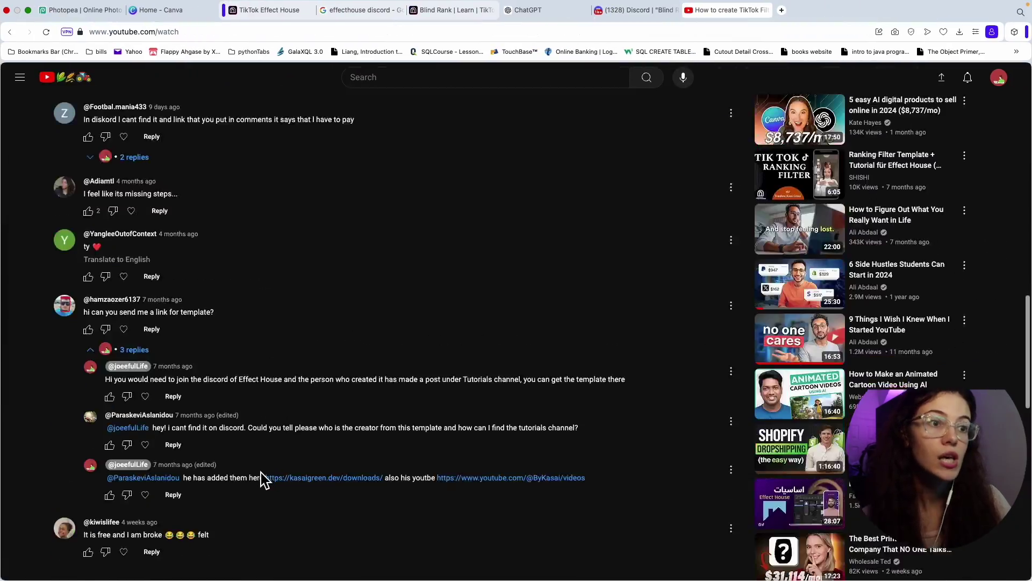
{"action": "scroll", "coordinate": [258, 473], "scroll_direction": "down", "scroll_amount": 10}
{"action": "scroll", "coordinate": [256, 470], "scroll_direction": "up", "scroll_amount": 6}
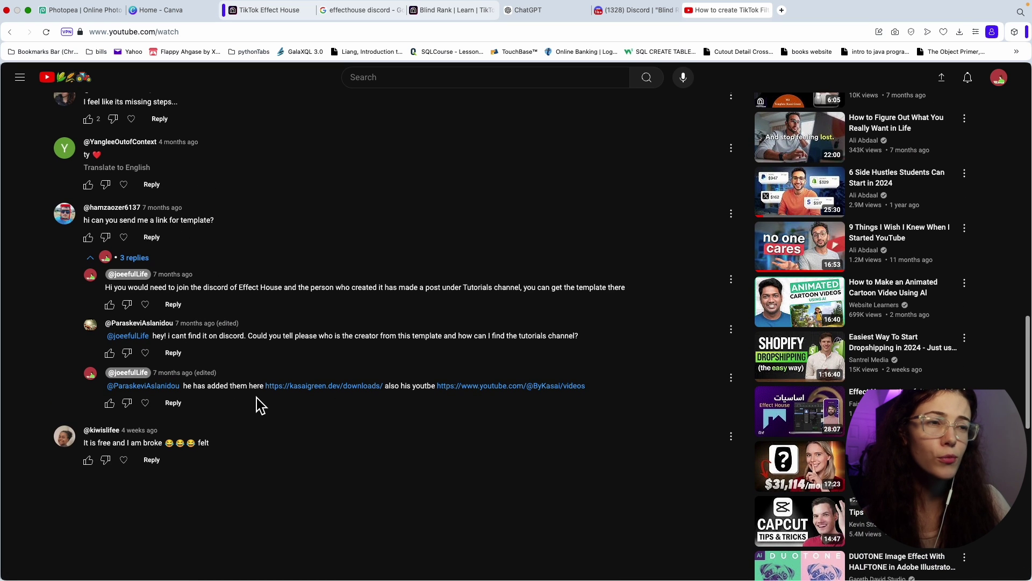
{"action": "left_click", "coordinate": [300, 394]}
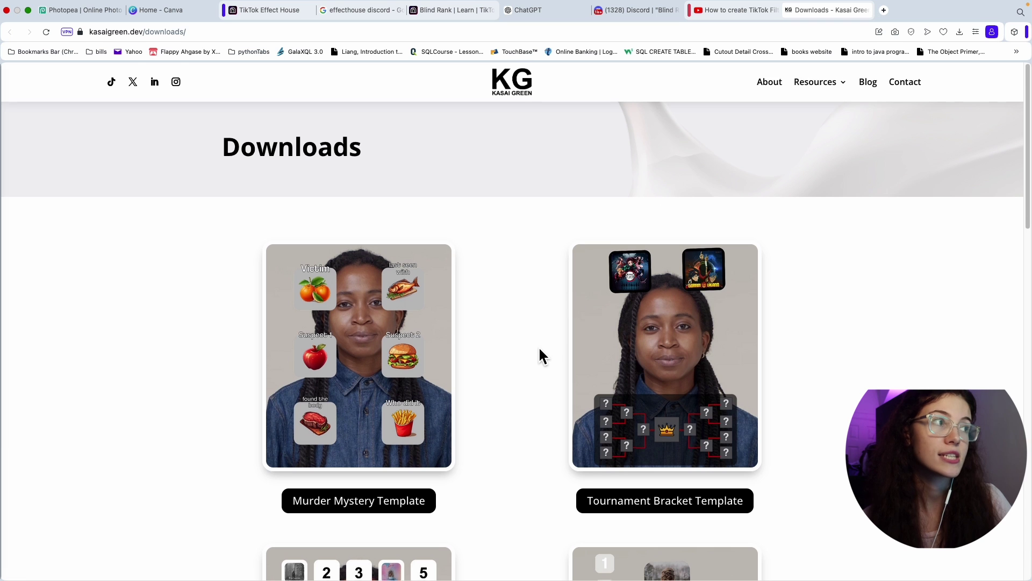
- Look through the effect templates offered on the Kasai Green Downloads page
{"action": "scroll", "coordinate": [539, 349], "scroll_direction": "down", "scroll_amount": 2}
{"action": "scroll", "coordinate": [540, 349], "scroll_direction": "down", "scroll_amount": 15}
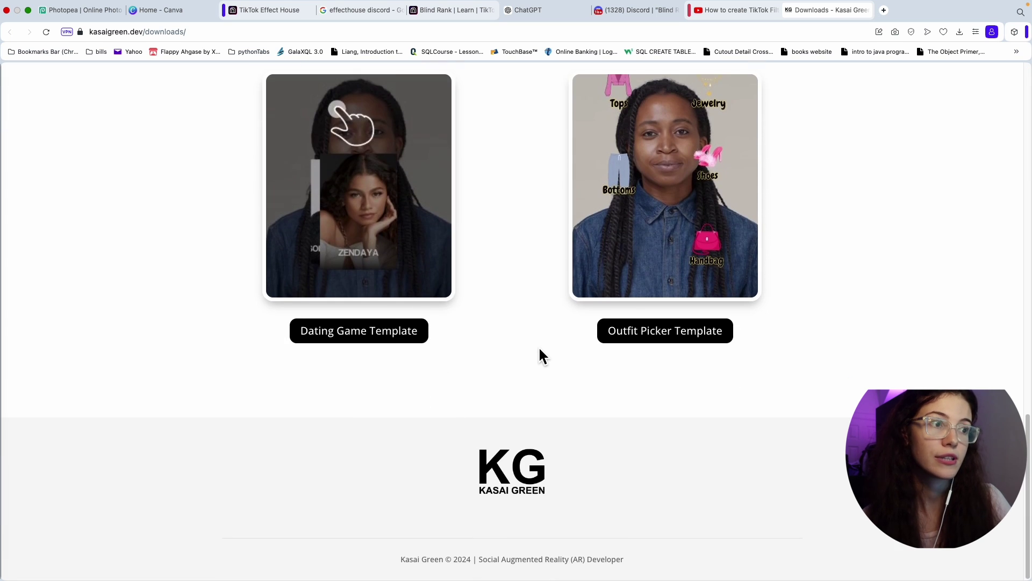
{"action": "scroll", "coordinate": [539, 349], "scroll_direction": "up", "scroll_amount": 16}
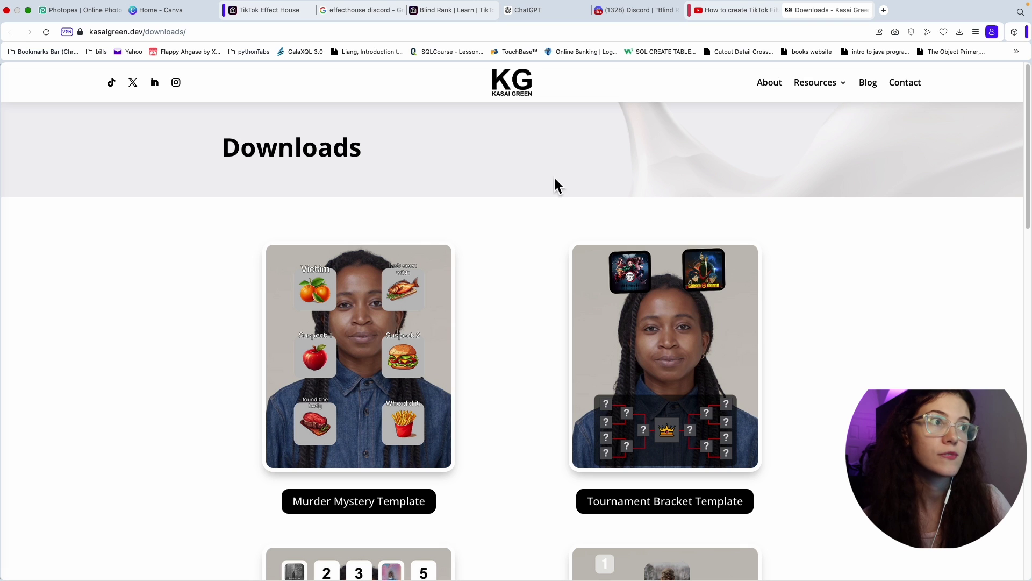
{"action": "double_click", "coordinate": [310, 156]}
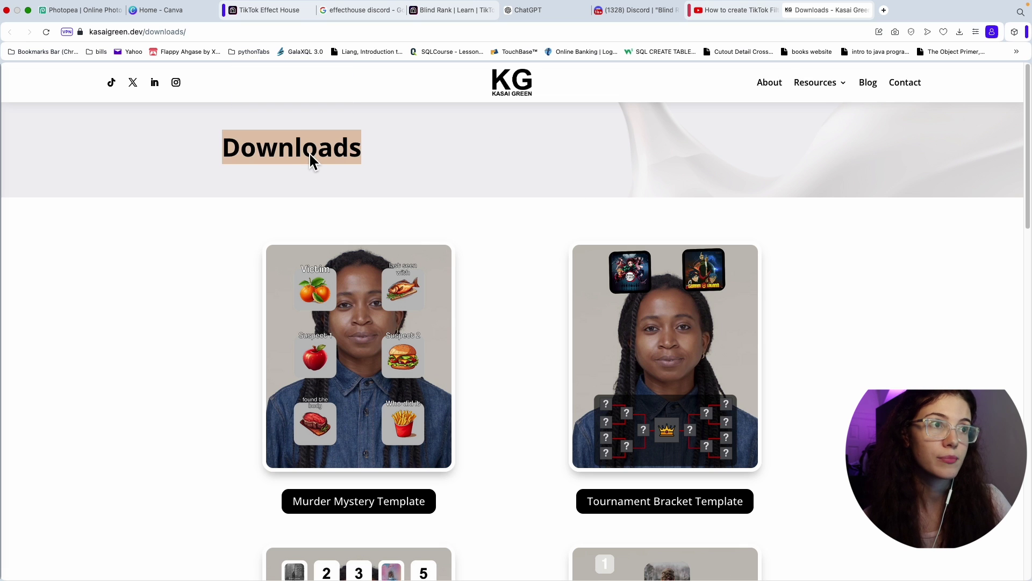
- Return to the YouTube video's comments and highlight the comment "I feel like its missing steps..."
{"action": "left_click", "coordinate": [736, 10]}
{"action": "triple_click", "coordinate": [132, 239]}
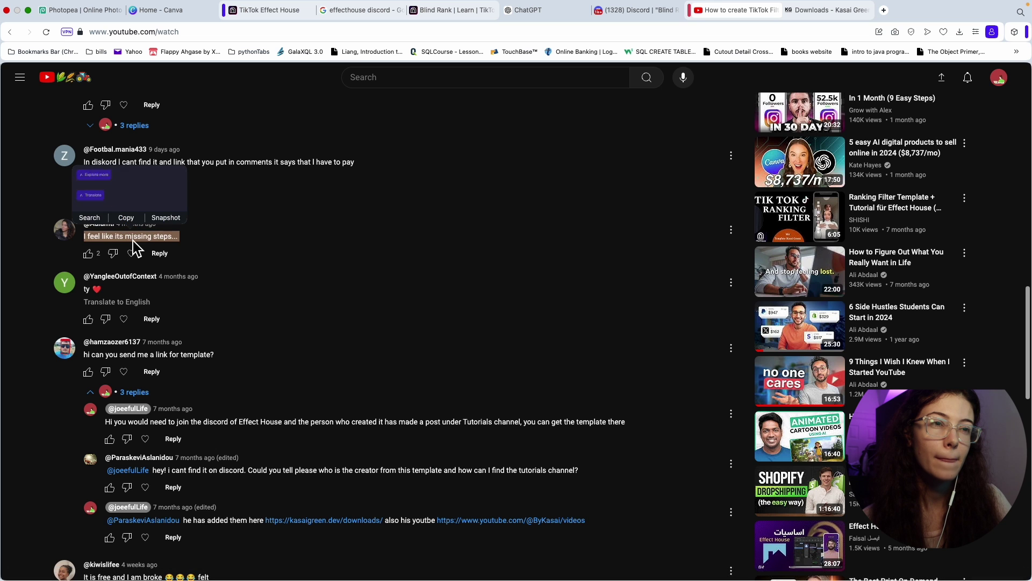
{"action": "left_click", "coordinate": [182, 240]}
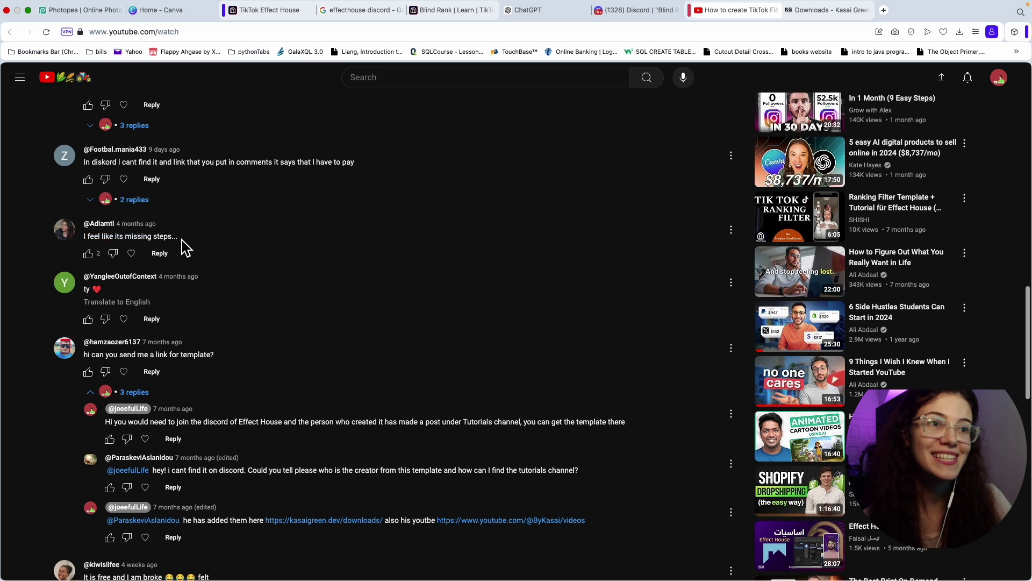
{"action": "triple_click", "coordinate": [184, 248]}
{"action": "left_click", "coordinate": [189, 249]}
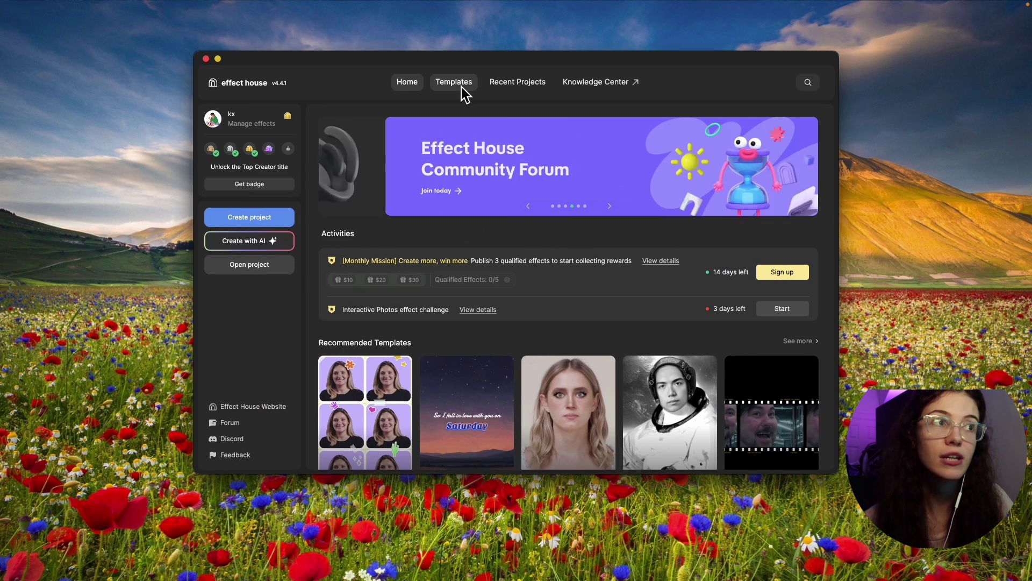
- In Effect House, search the templates for "blind" and open the Blind Rank template
{"action": "left_click", "coordinate": [459, 83]}
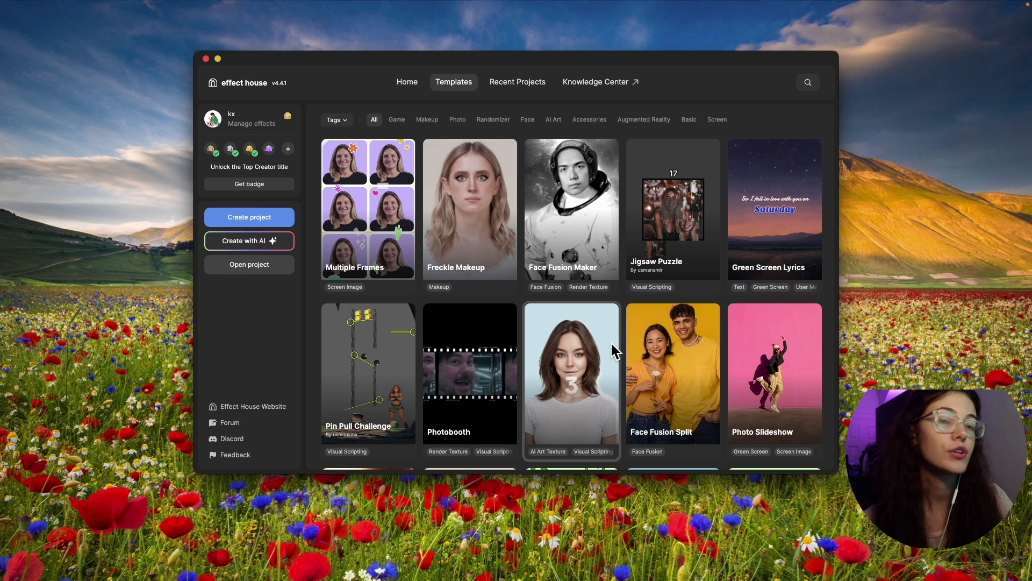
{"action": "scroll", "coordinate": [610, 342], "scroll_direction": "down", "scroll_amount": 1}
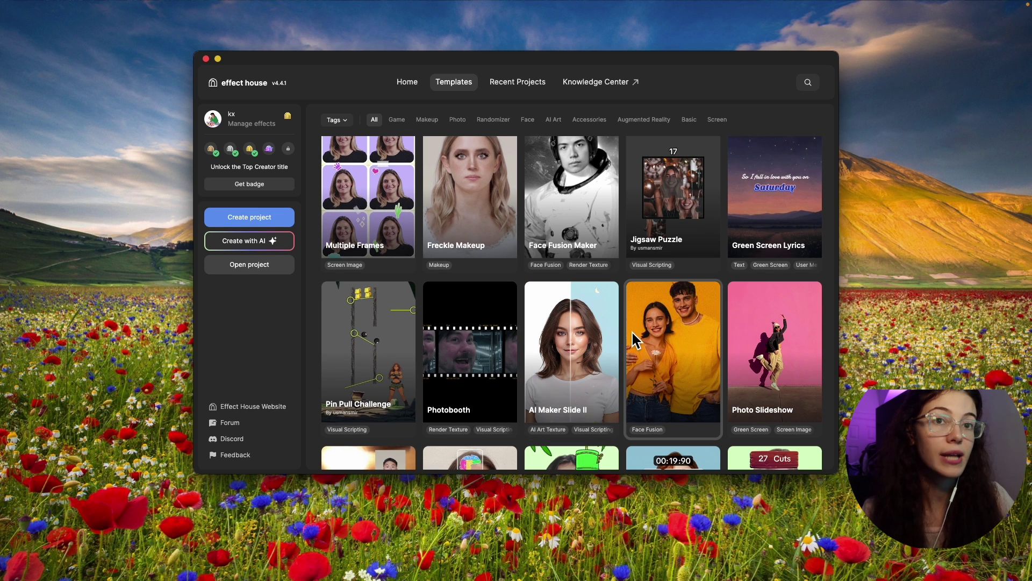
{"action": "left_click", "coordinate": [808, 83]}
{"action": "type", "text": "blind"}
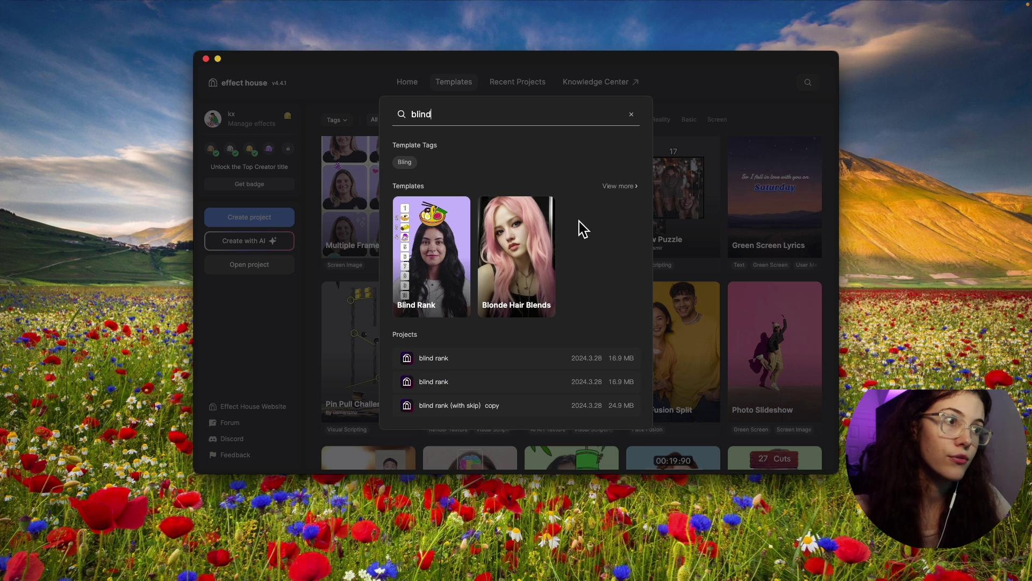
{"action": "left_click", "coordinate": [450, 269]}
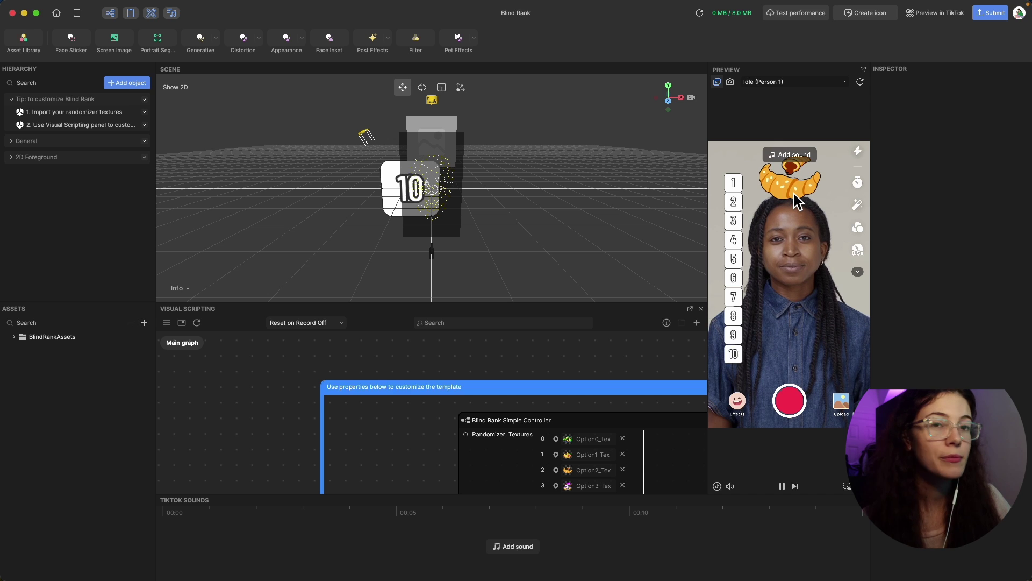
- Switch to ChatGPT and submit the prompt "top 20 kdrmas of 2024 rank by popularit"
{"action": "key", "text": "ctrl+Right"}
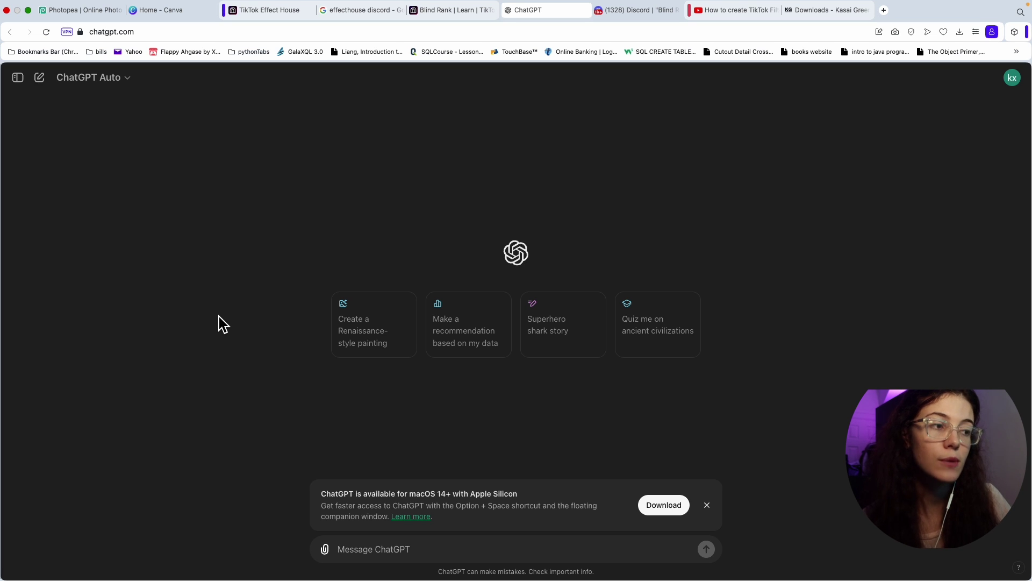
{"action": "key", "text": "ctrl+Left"}
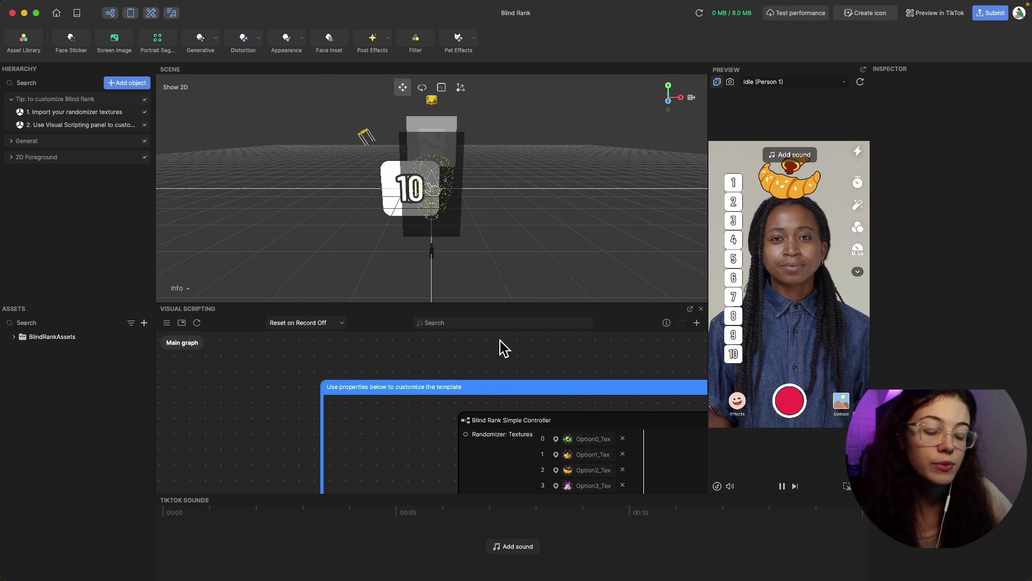
{"action": "key", "text": "ctrl+Right"}
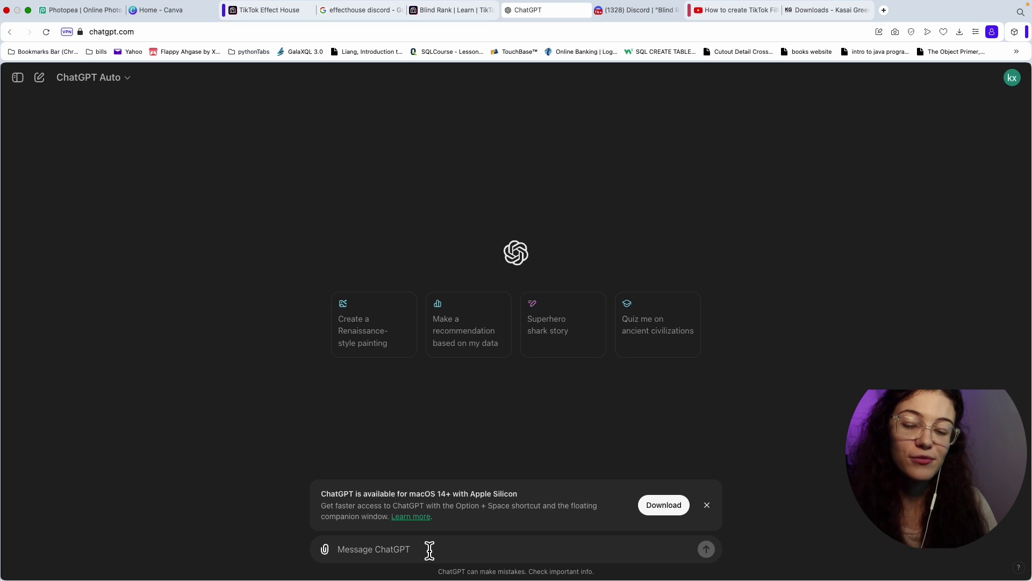
{"action": "type", "text": "top"}
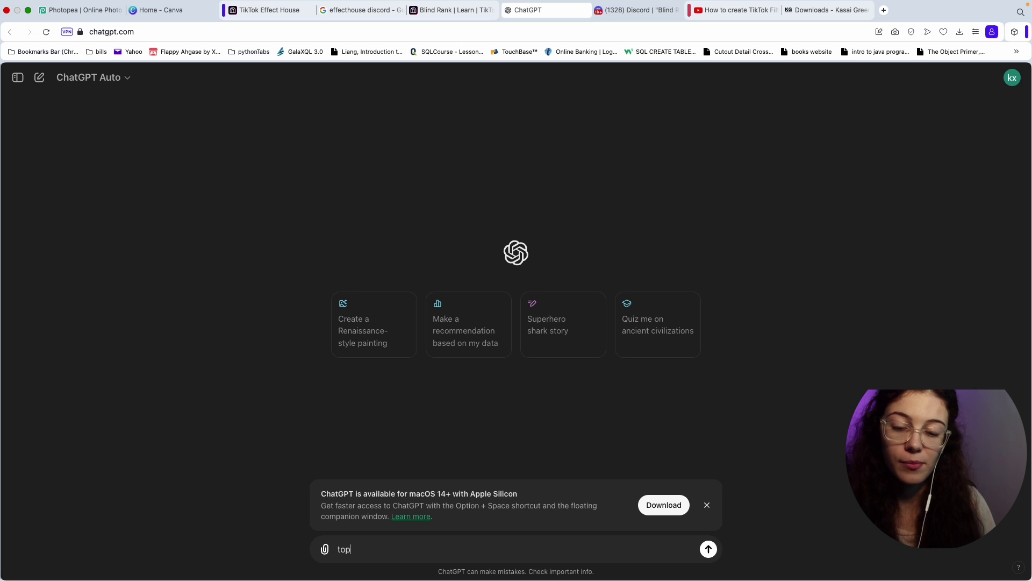
{"action": "type", "text": " 20 kdrmas of 2024 rank by popularit"}
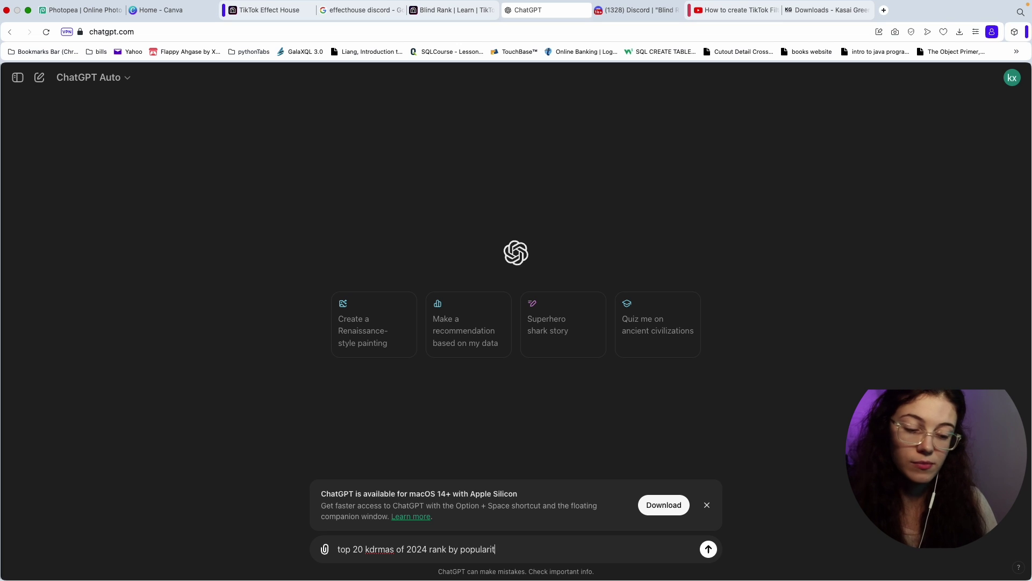
{"action": "key", "text": "Return"}
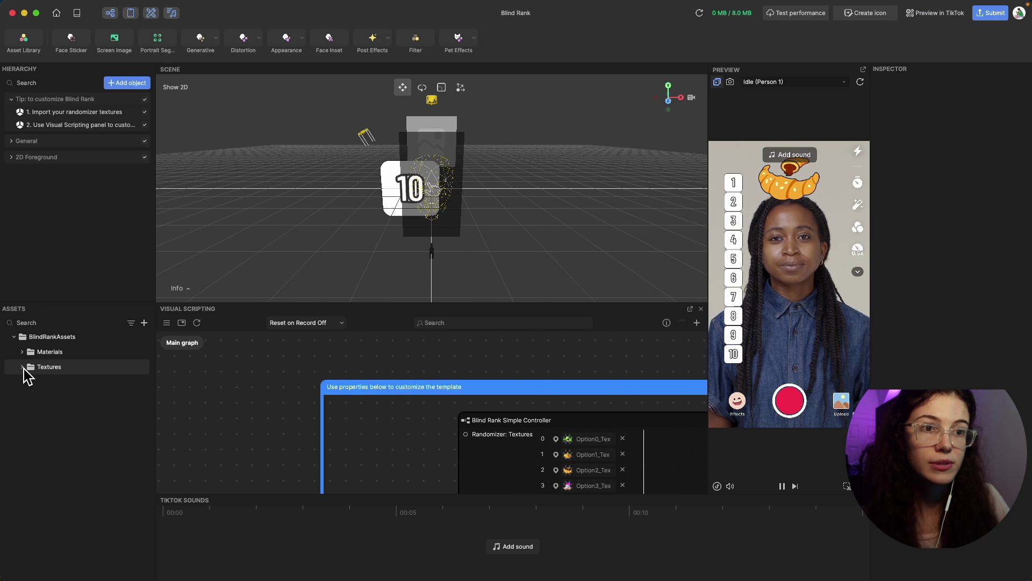
- Expand the Textures folder in BlindRankAssets in Effect House and inspect the Option0_Tex and Option9_Tex images
{"action": "left_click", "coordinate": [23, 368]}
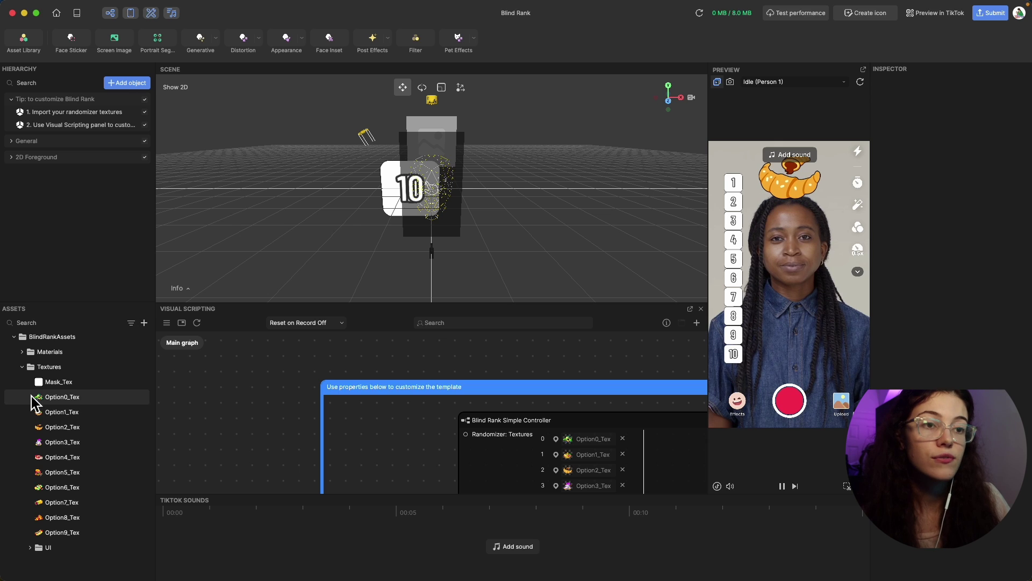
{"action": "left_click", "coordinate": [74, 398]}
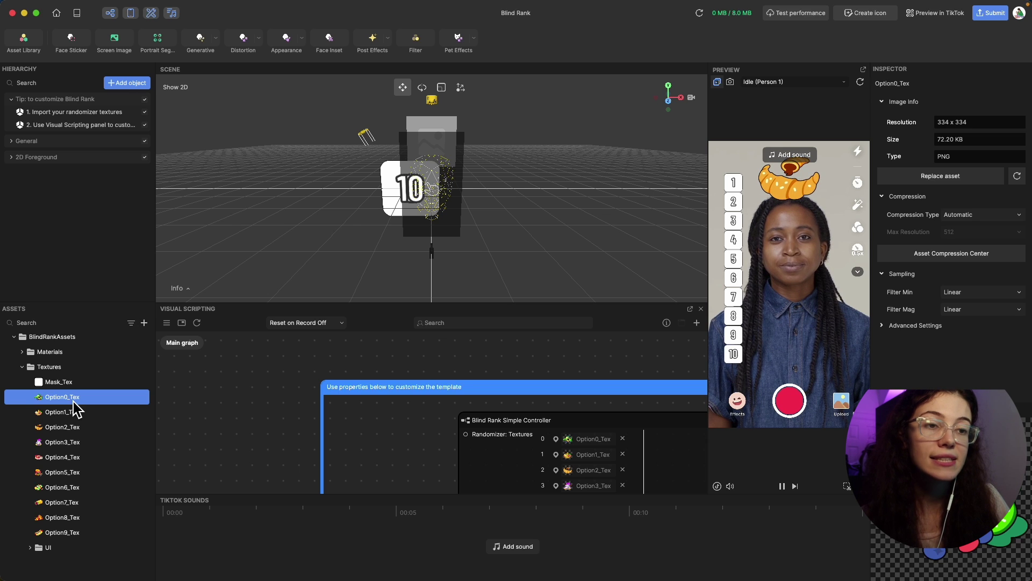
{"action": "left_click", "coordinate": [86, 532]}
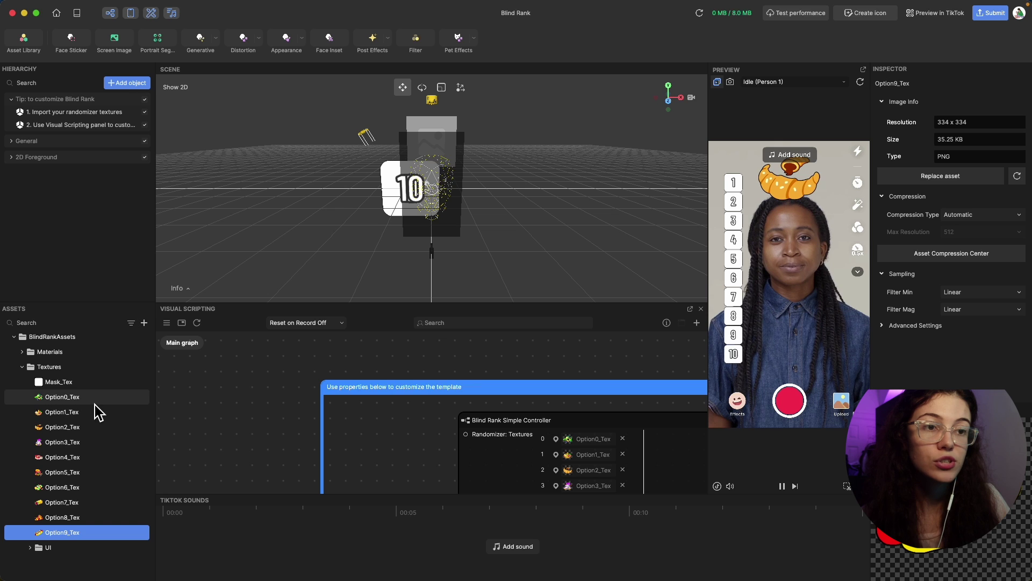
{"action": "left_click", "coordinate": [97, 401]}
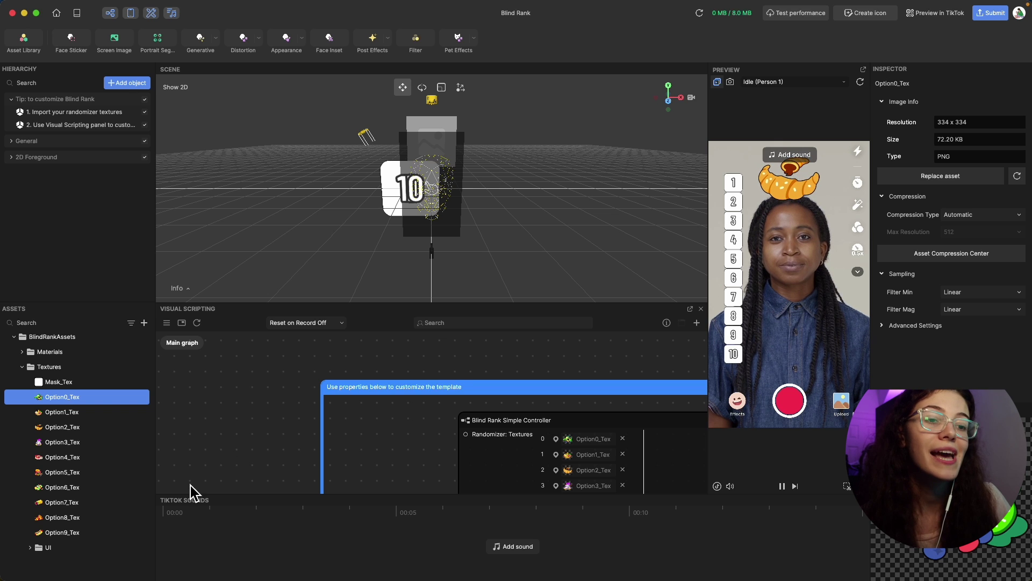
{"action": "left_click", "coordinate": [88, 533]}
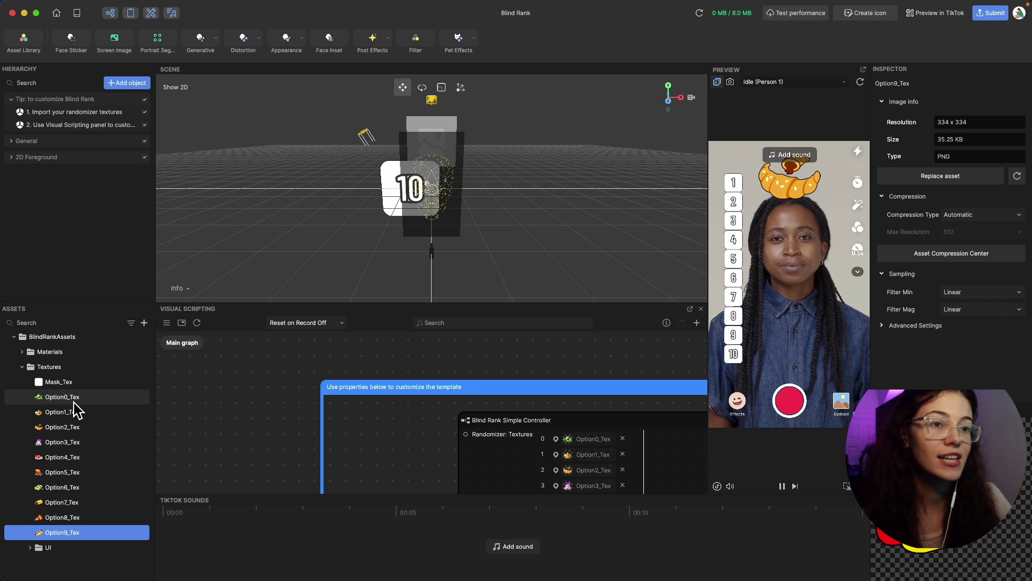
- Switch back to ChatGPT and review the ranked list of K-dramas, highlighting the first title
{"action": "key", "text": "super+Tab"}
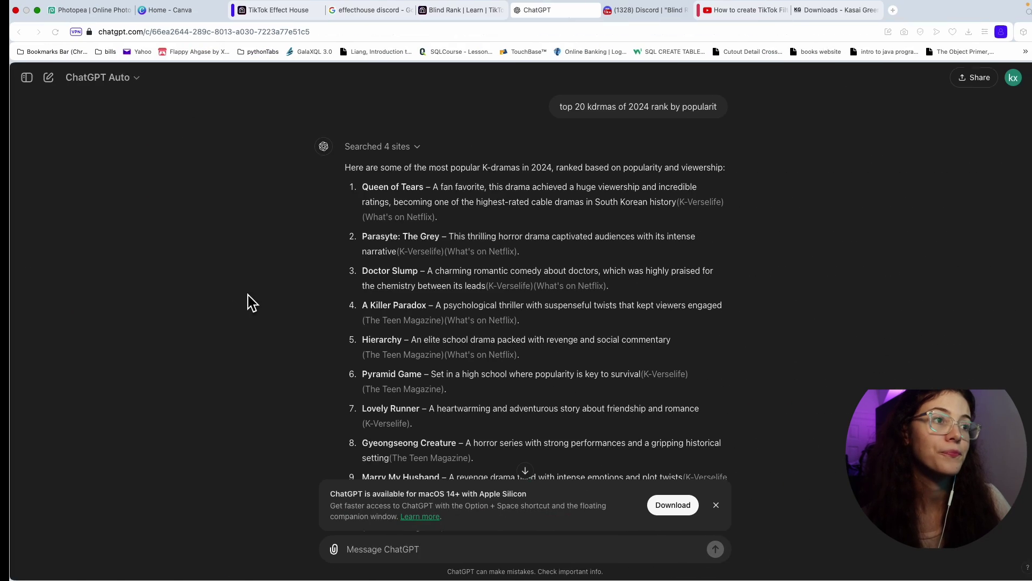
{"action": "scroll", "coordinate": [363, 361], "scroll_direction": "down", "scroll_amount": 3}
{"action": "scroll", "coordinate": [410, 343], "scroll_direction": "up", "scroll_amount": 3}
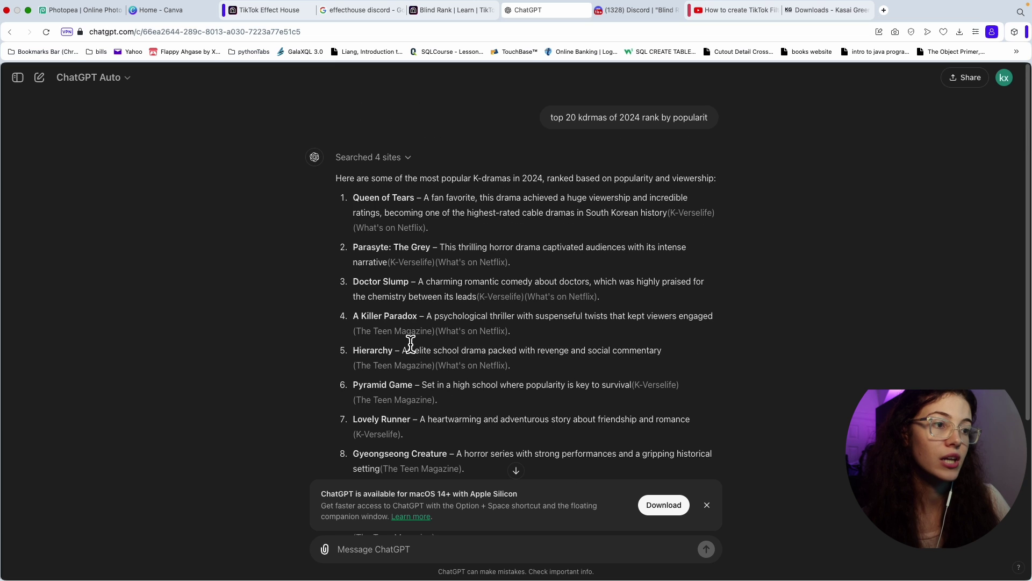
{"action": "left_click_drag", "start_coordinate": [356, 198], "coordinate": [414, 207]}
{"action": "left_click", "coordinate": [414, 207]}
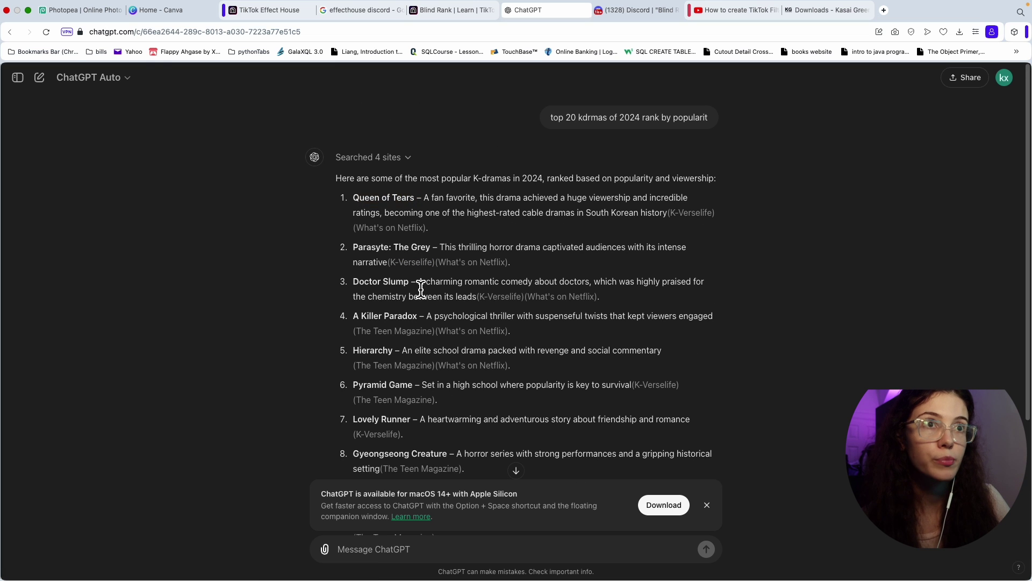
- Switch to the Photopea project and examine the "Wonderful World" title text on the drama poster by selecting it
{"action": "left_click", "coordinate": [96, 11]}
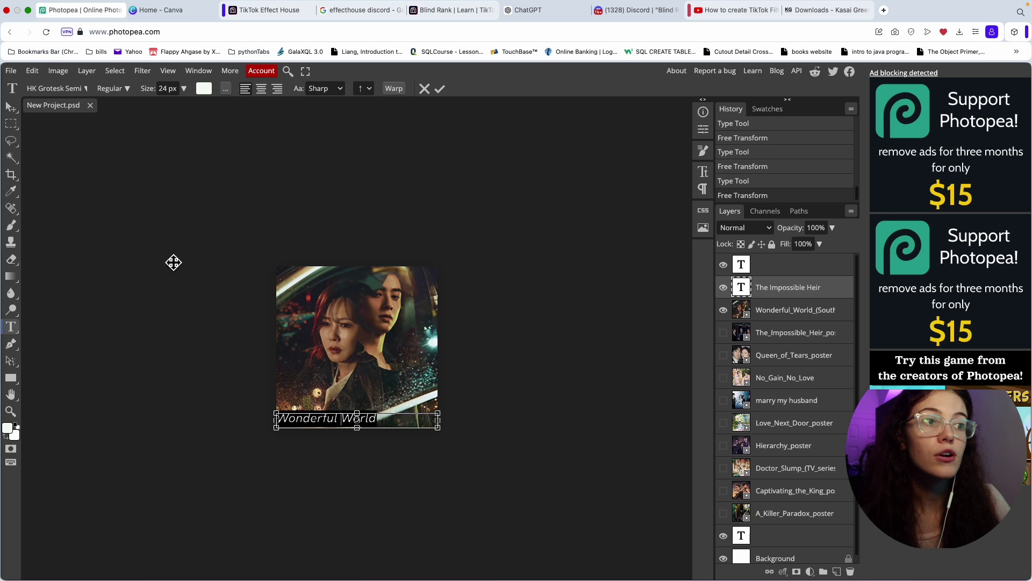
{"action": "double_click", "coordinate": [328, 420]}
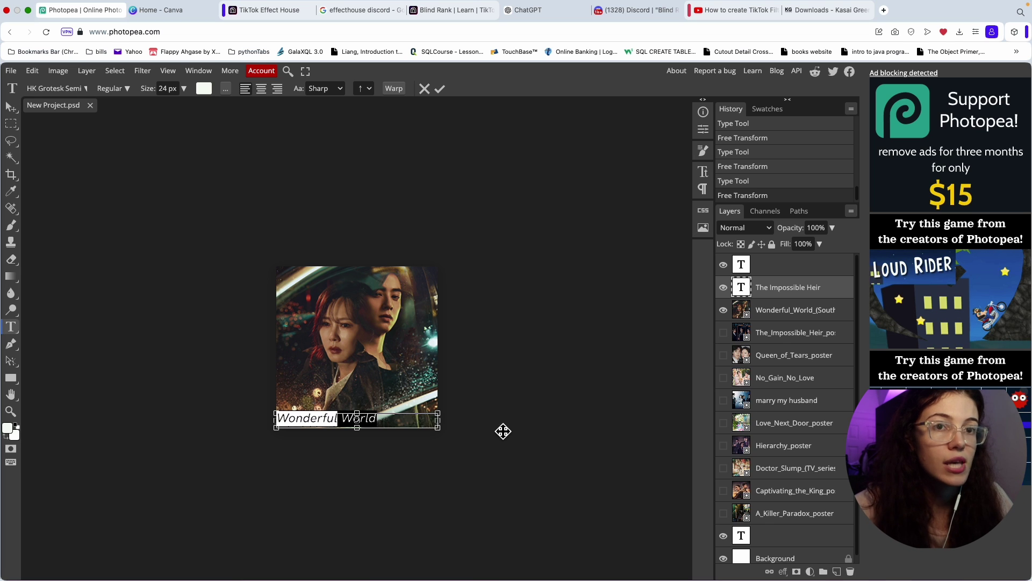
{"action": "left_click", "coordinate": [388, 422]}
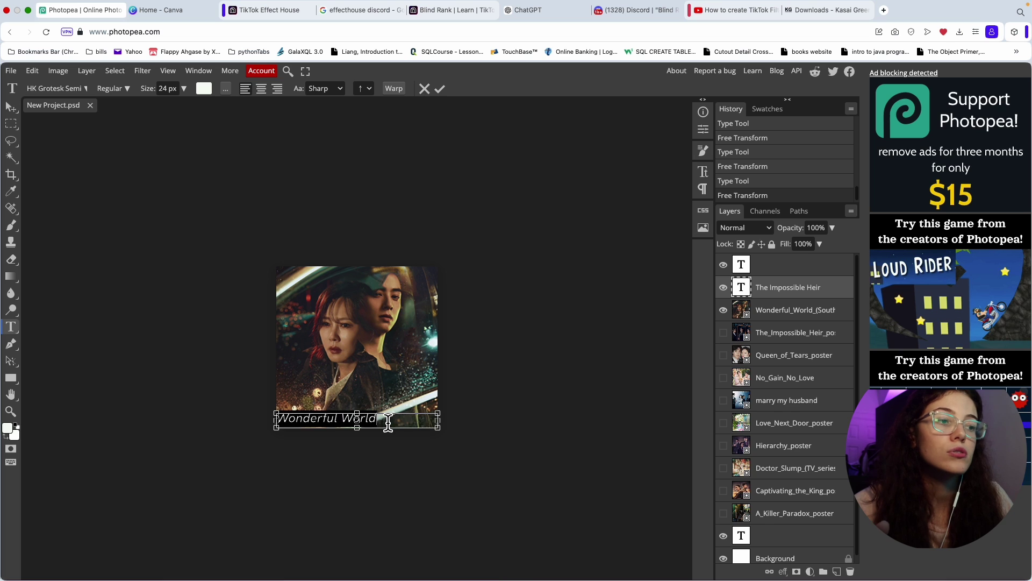
{"action": "key", "text": "super+a"}
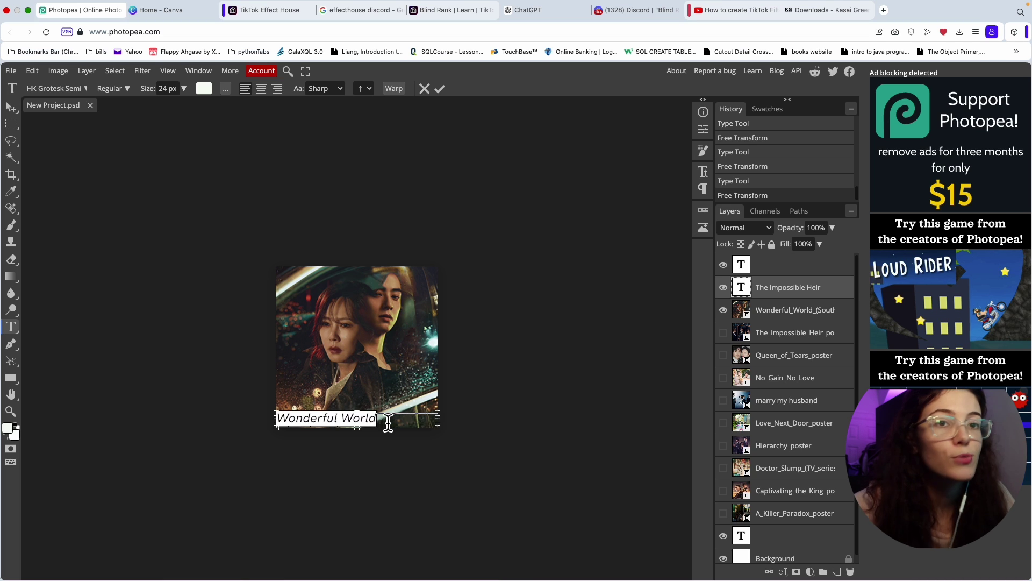
{"action": "left_click", "coordinate": [388, 422]}
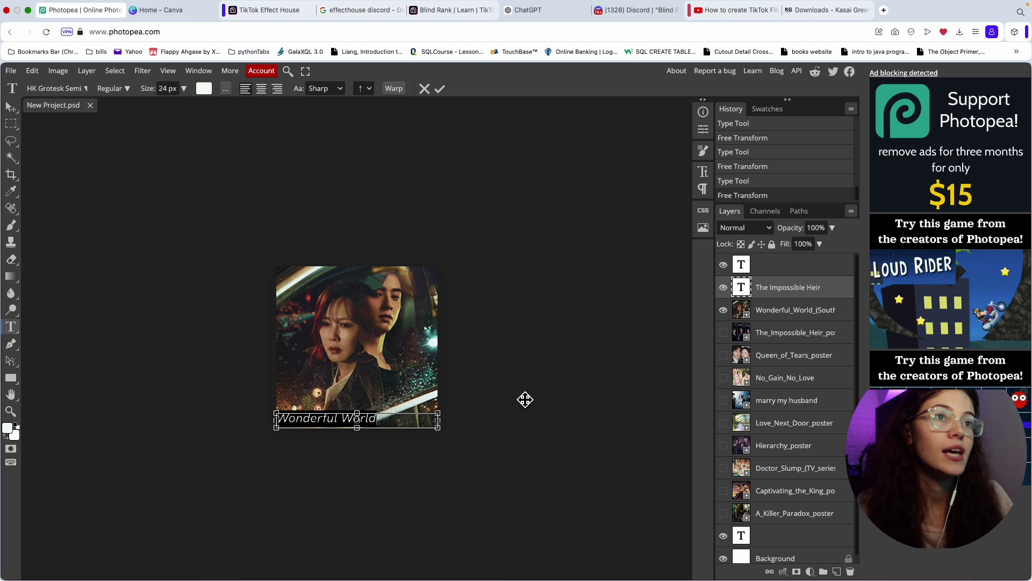
{"action": "left_click", "coordinate": [198, 10]}
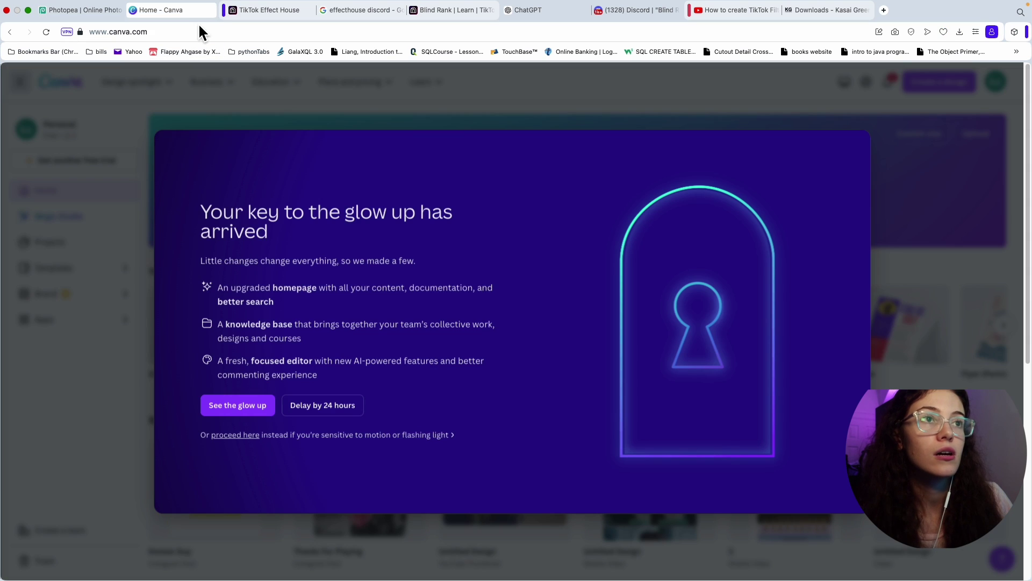
{"action": "left_click", "coordinate": [198, 31]}
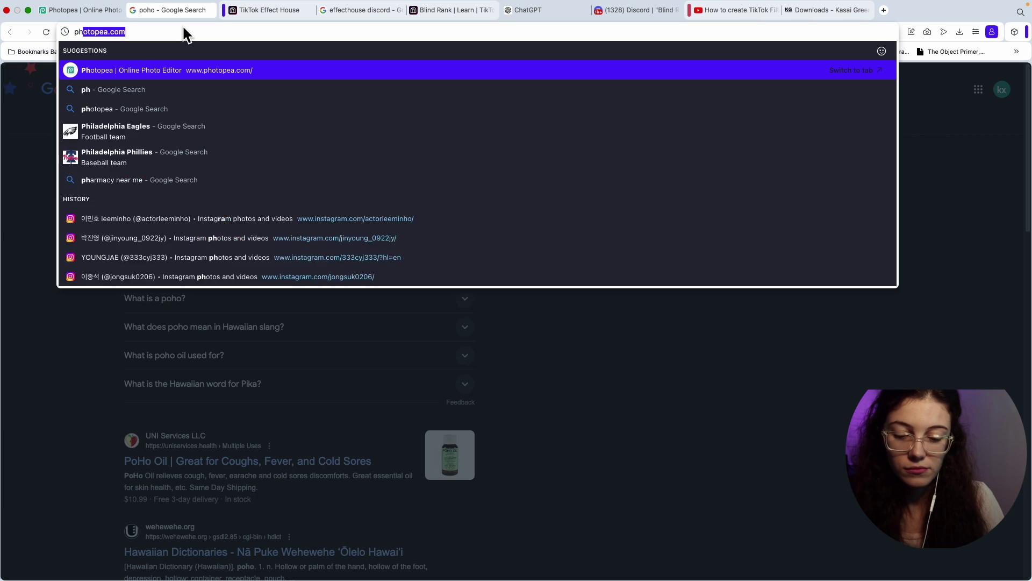
{"action": "type", "text": "oto"}
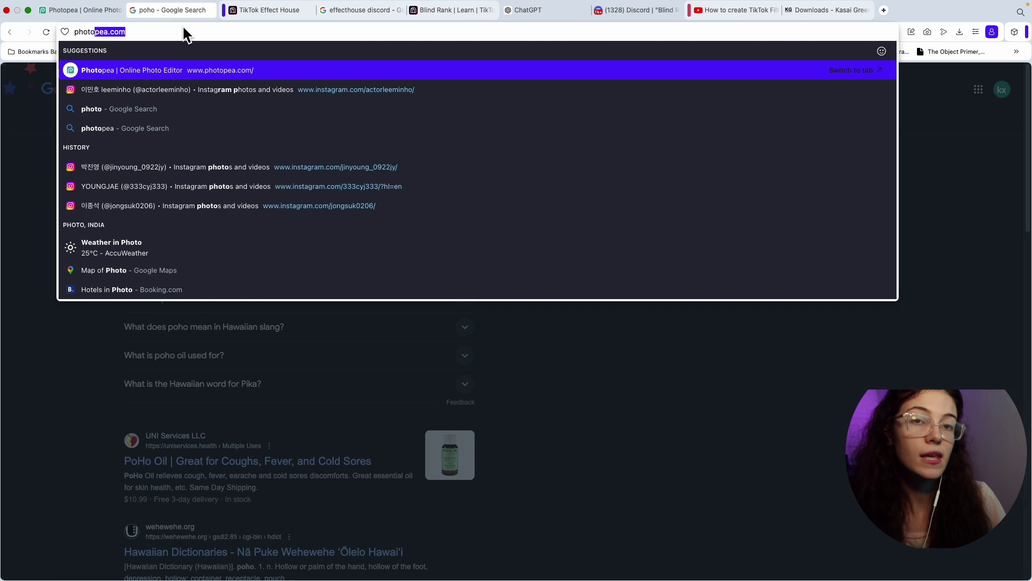
{"action": "key", "text": "Return"}
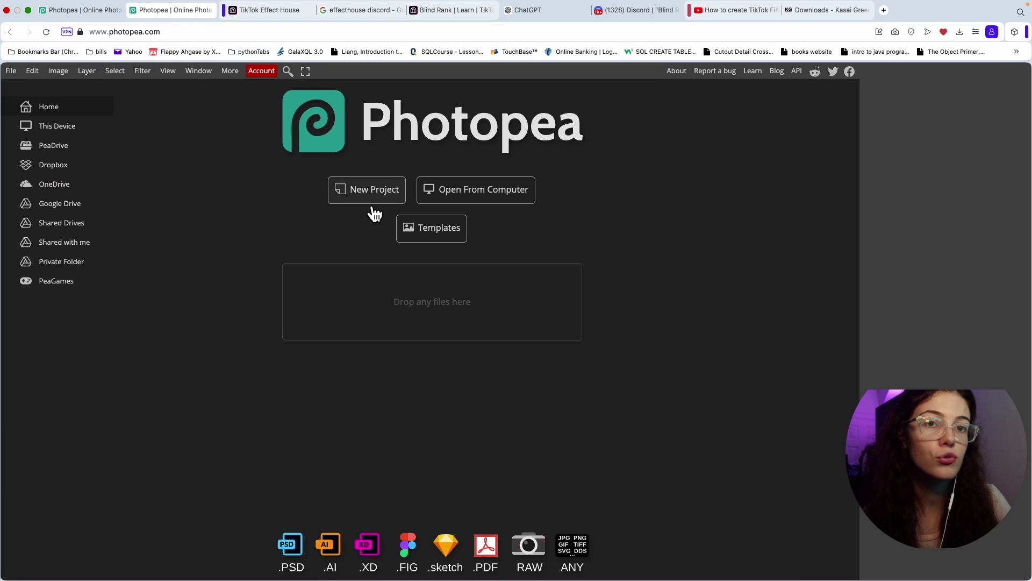
- Start a new project and set its width and height to 300 pixels each
{"action": "left_click", "coordinate": [367, 194]}
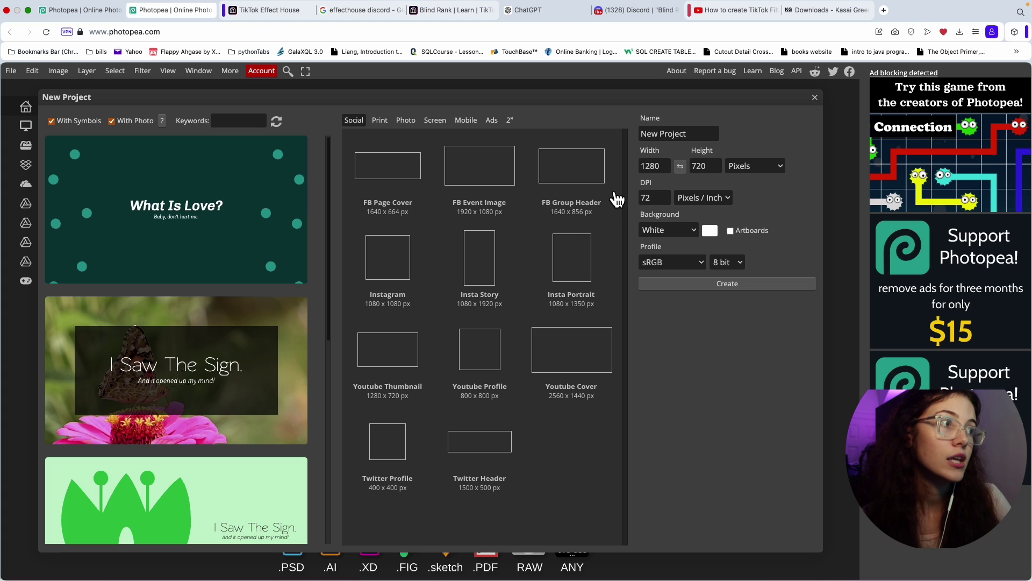
{"action": "double_click", "coordinate": [654, 166]}
{"action": "type", "text": "300"}
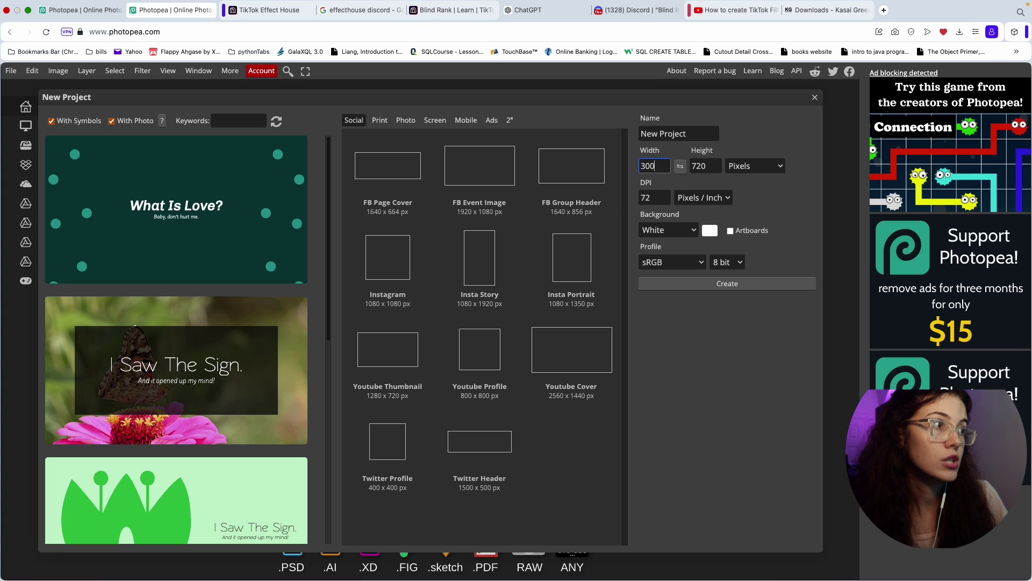
{"action": "double_click", "coordinate": [708, 167]}
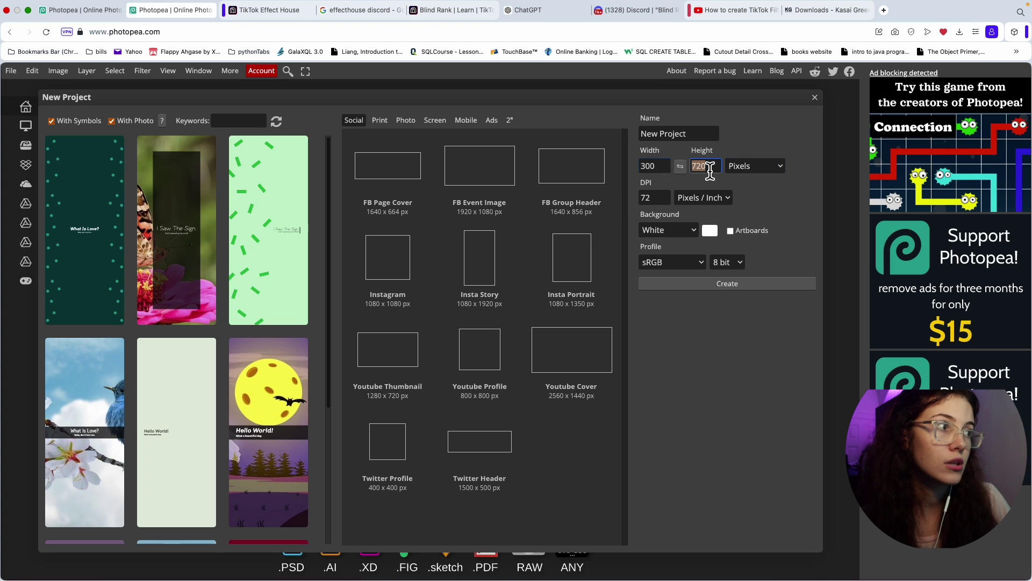
{"action": "type", "text": "30"}
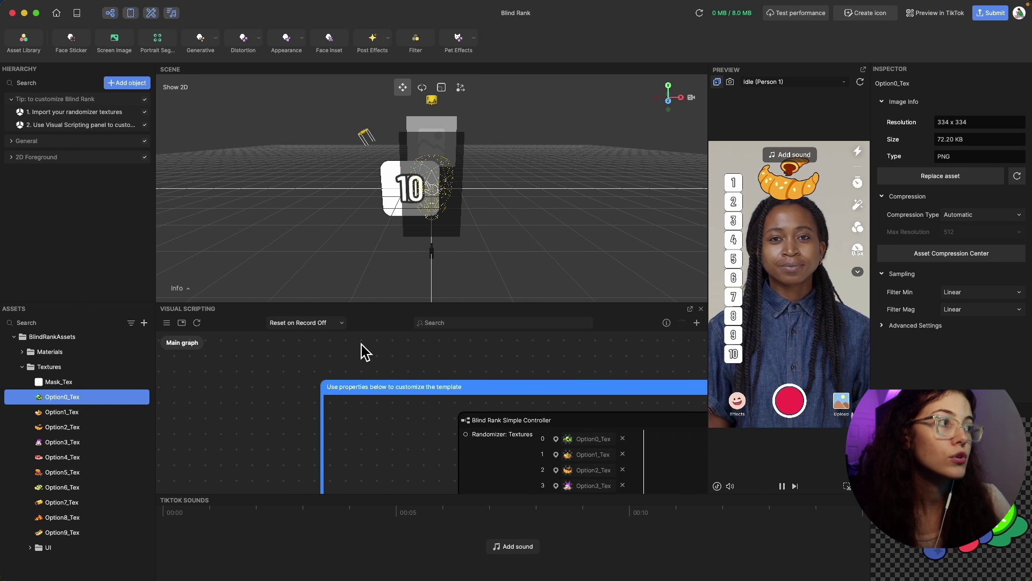
- Inspect the Option1_Tex texture and refresh the effect's file size in Effect House, returning to Photopea and dismissing the ad-blocking notice
{"action": "left_click", "coordinate": [86, 413]}
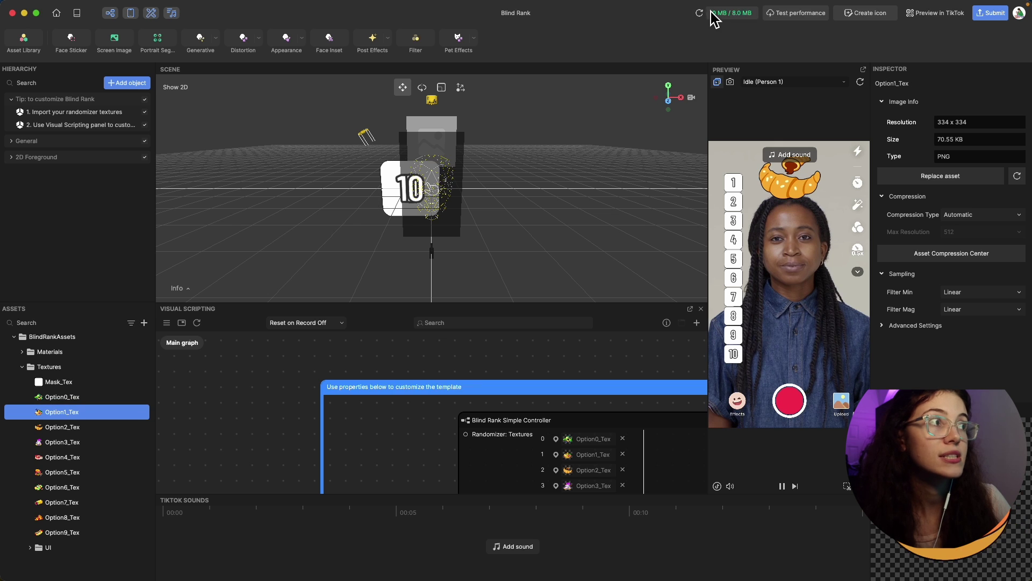
{"action": "left_click", "coordinate": [705, 18]}
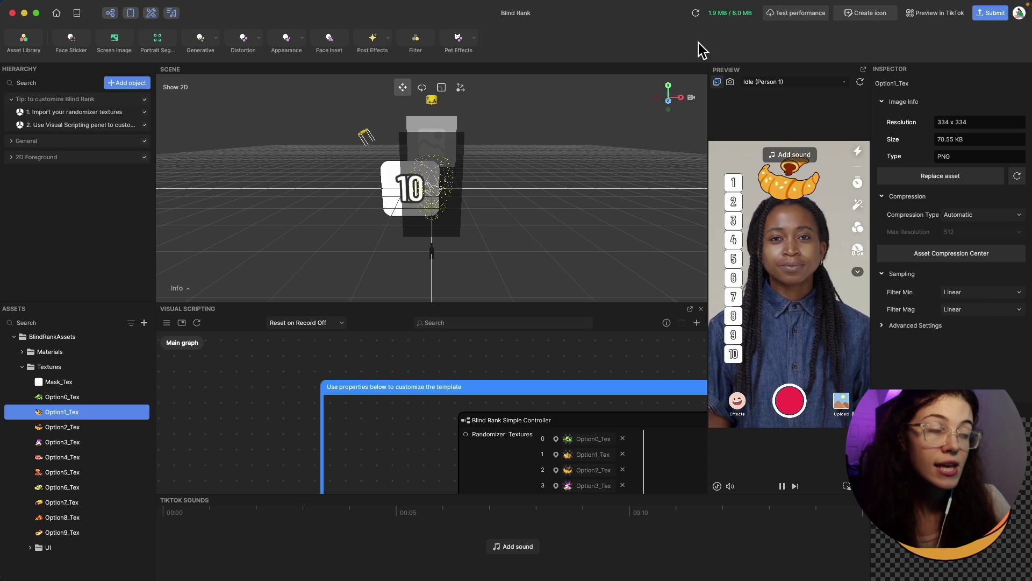
{"action": "key", "text": "super+Tab"}
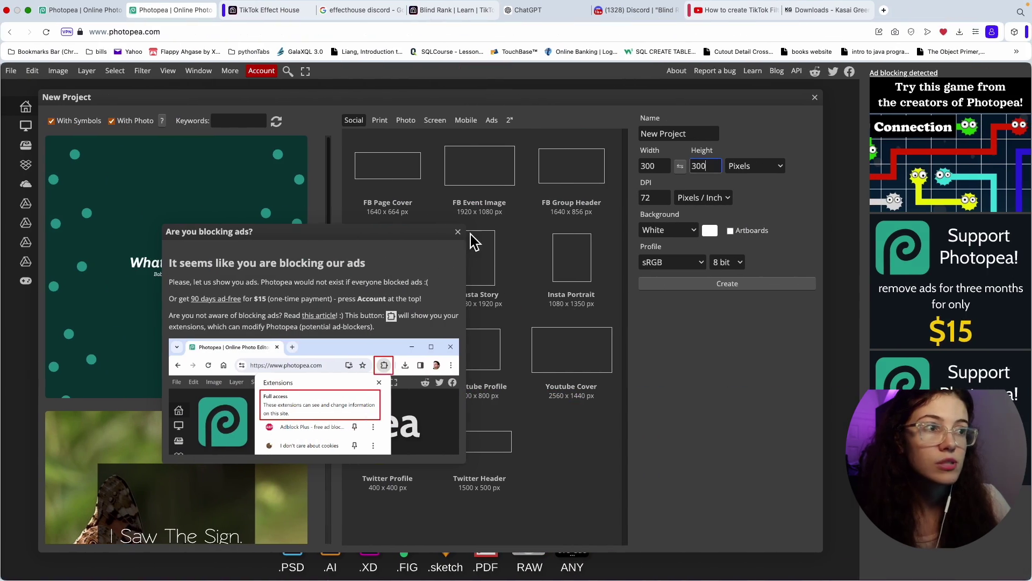
{"action": "left_click", "coordinate": [458, 231]}
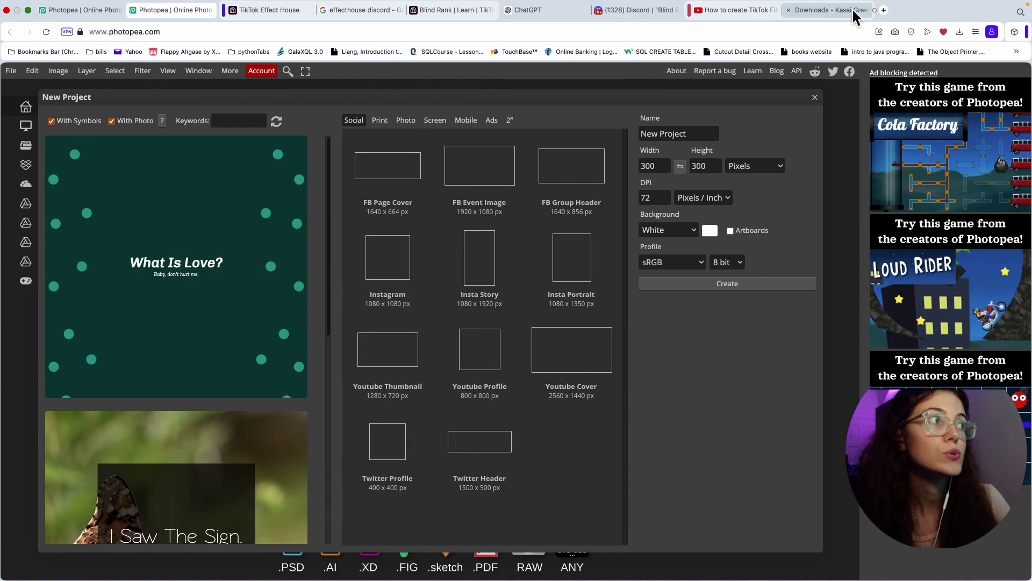
- Open the Image Compressor page of imageresizer.com in a new browser tab
{"action": "left_click", "coordinate": [884, 10]}
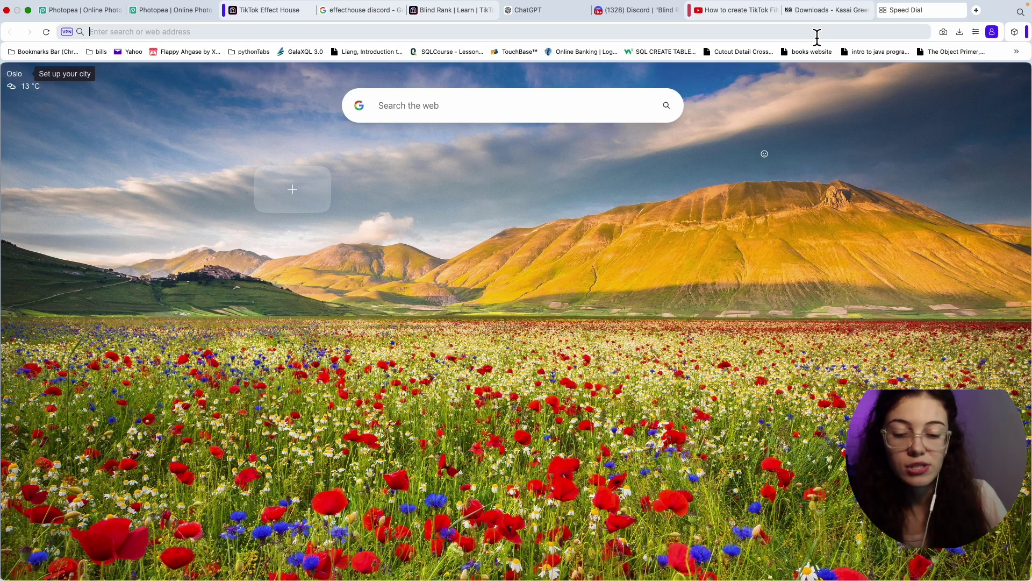
{"action": "type", "text": "comp"}
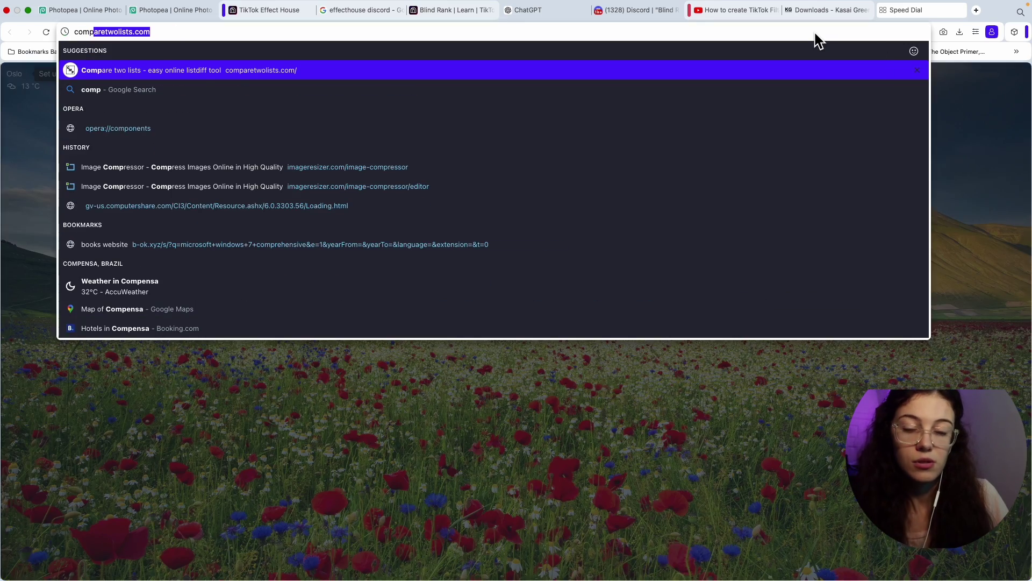
{"action": "type", "text": "ress"}
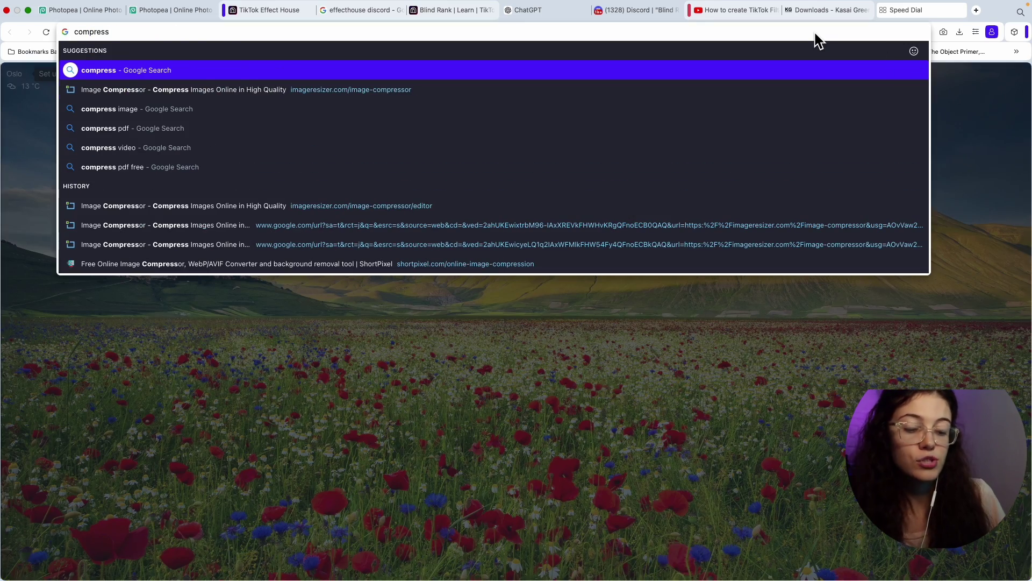
{"action": "key", "text": "Down"}
{"action": "key", "text": "Return"}
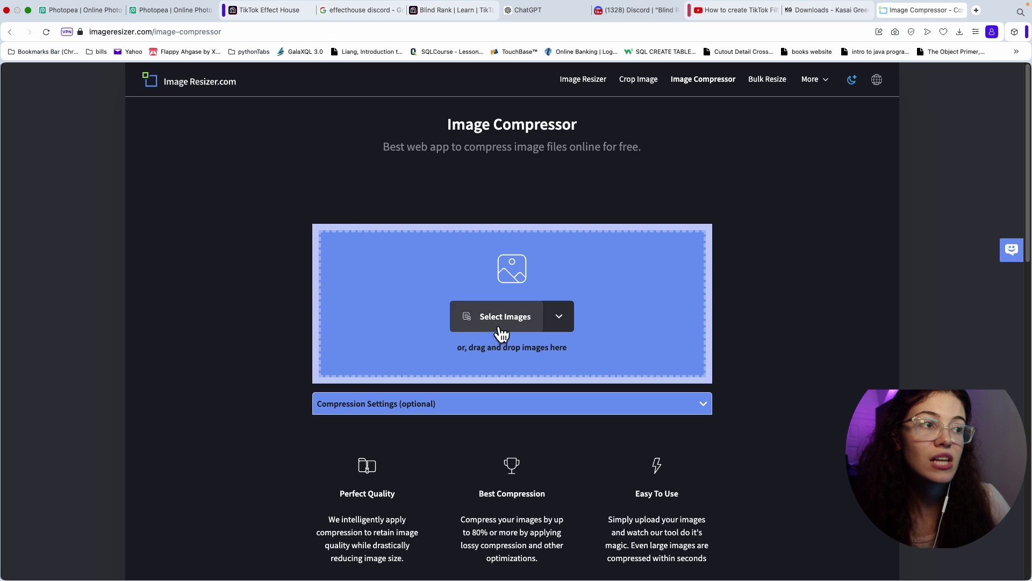
- Upload 14 portrait images from New Folder With Items to the compressor and compare the first image's original and compressed versions
{"action": "left_click", "coordinate": [501, 334]}
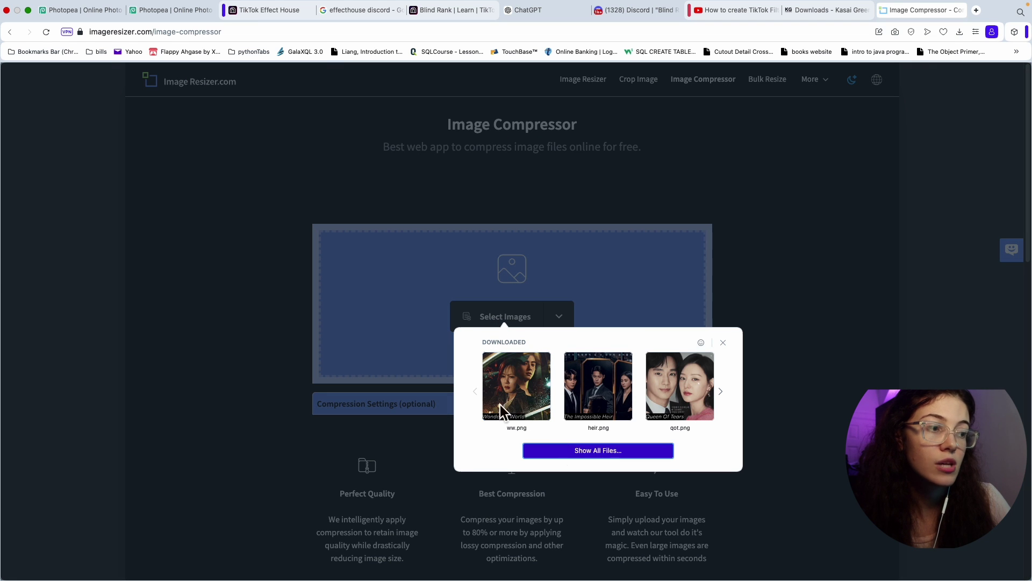
{"action": "left_click", "coordinate": [394, 303]}
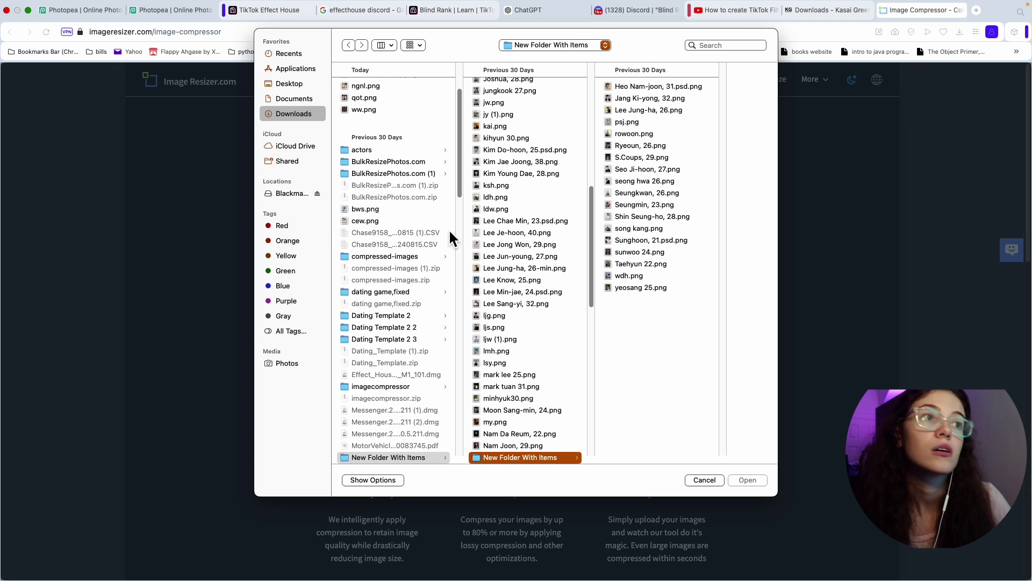
{"action": "left_click_drag", "start_coordinate": [556, 380], "coordinate": [548, 220]}
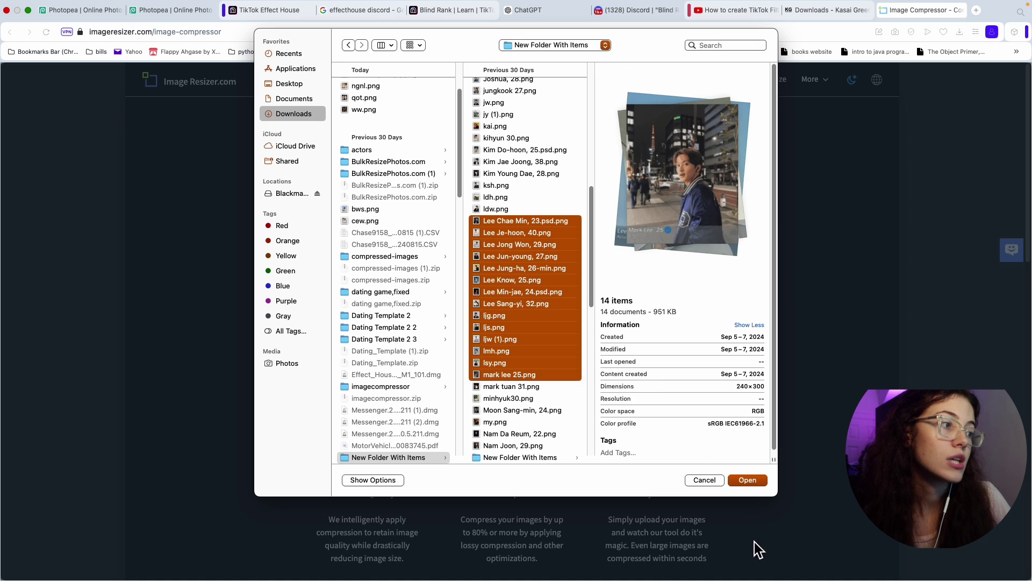
{"action": "left_click", "coordinate": [746, 479]}
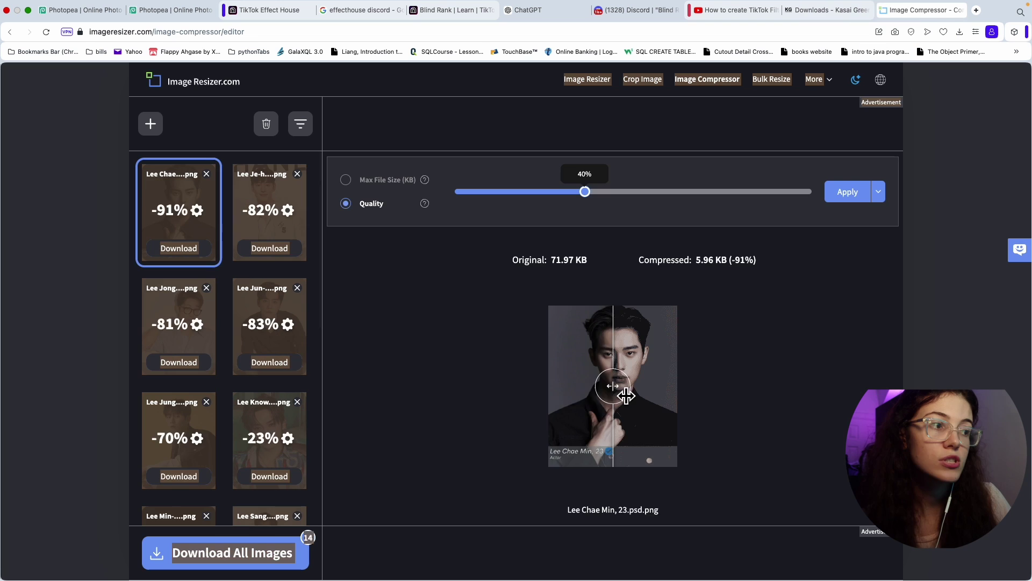
{"action": "mouse_move", "coordinate": [607, 395]}
{"action": "left_mouse_down"}
{"action": "mouse_move", "coordinate": [622, 389]}
{"action": "mouse_move", "coordinate": [613, 389]}
{"action": "left_mouse_up"}
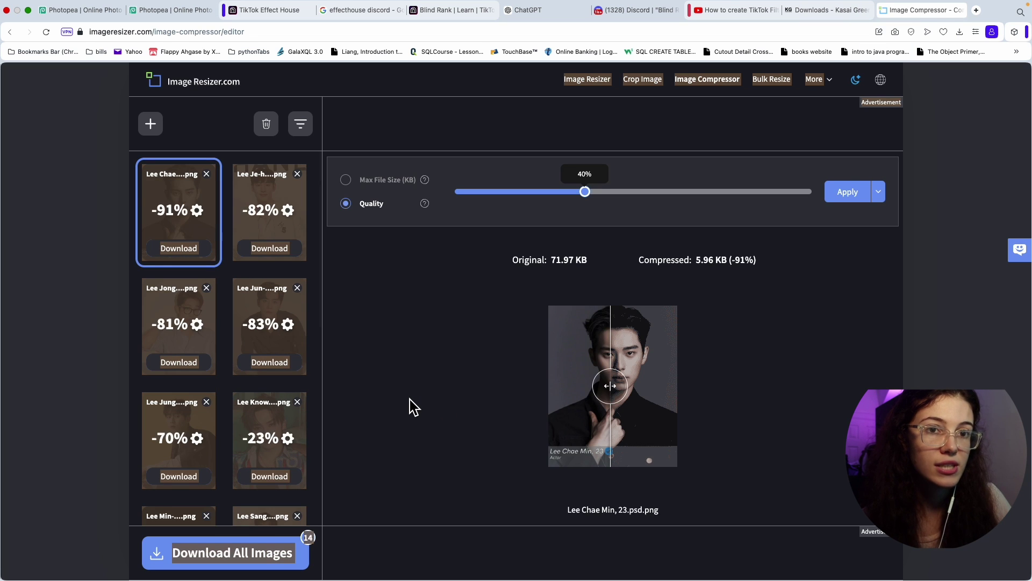
- Switch to Effect House and review the option textures against the effect's total file size
{"action": "key", "text": "ctrl+Left"}
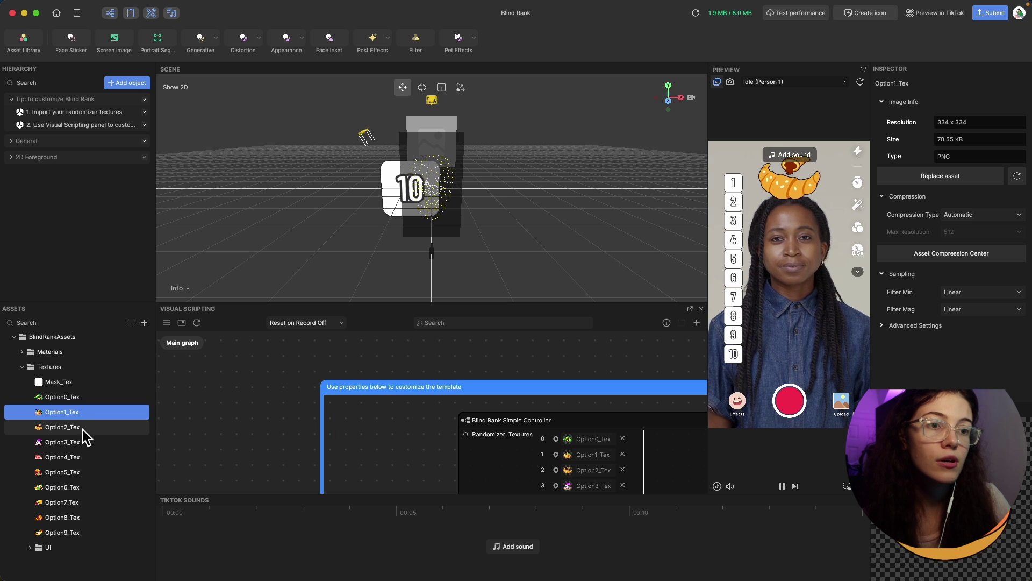
{"action": "left_click_drag", "start_coordinate": [65, 508], "coordinate": [85, 530]}
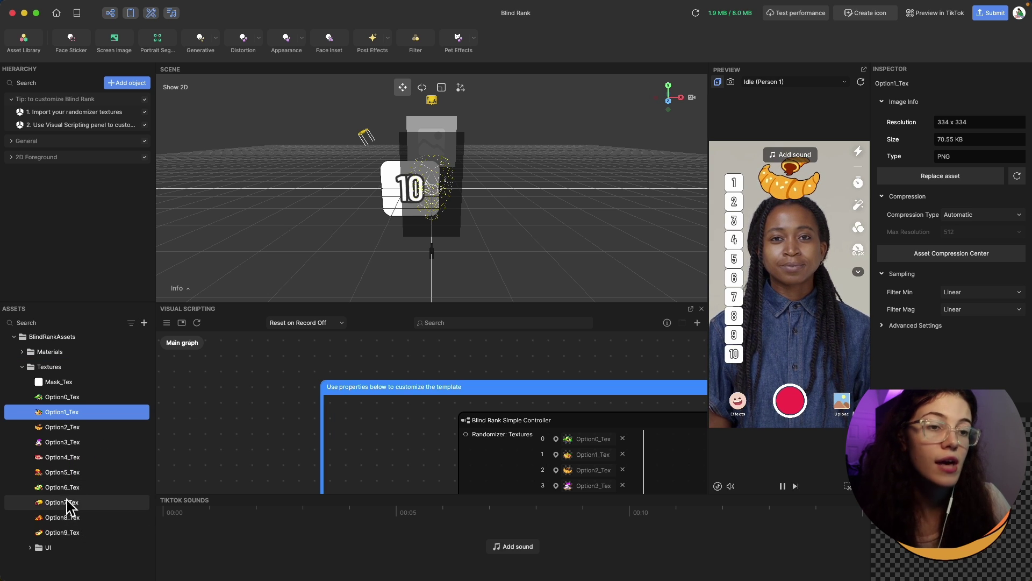
{"action": "mouse_move", "coordinate": [707, 23]}
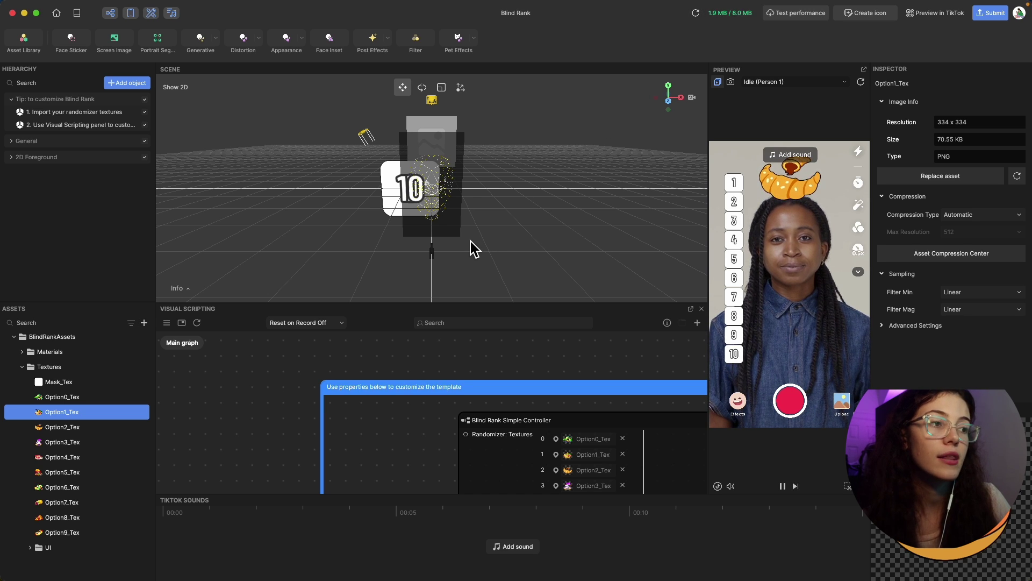
- Switch back to the new Photopea project, set its background to Black and create the 300 × 300 pixel canvas
{"action": "key", "text": "ctrl+Right"}
{"action": "key", "text": "super+2"}
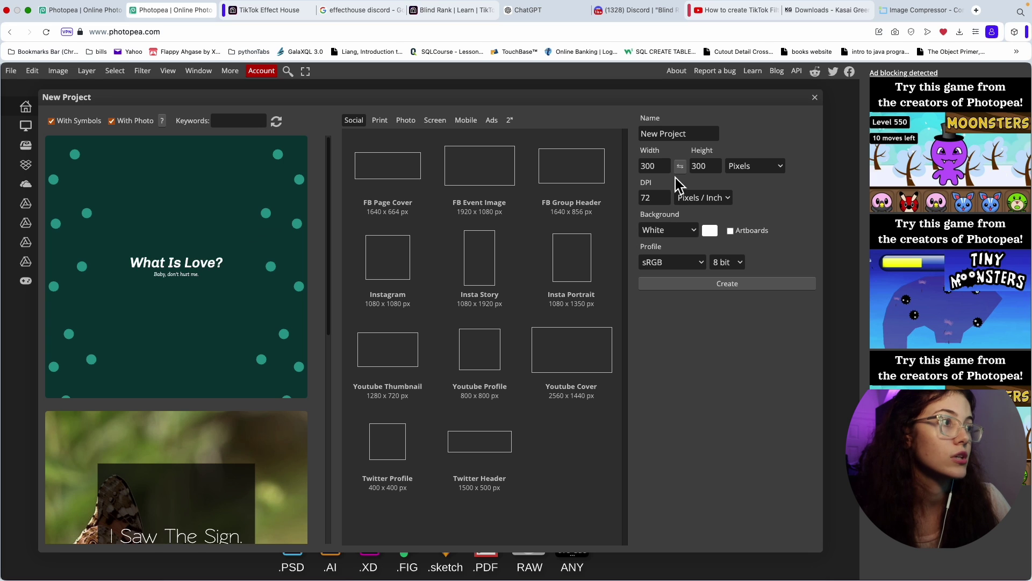
{"action": "left_click", "coordinate": [694, 232]}
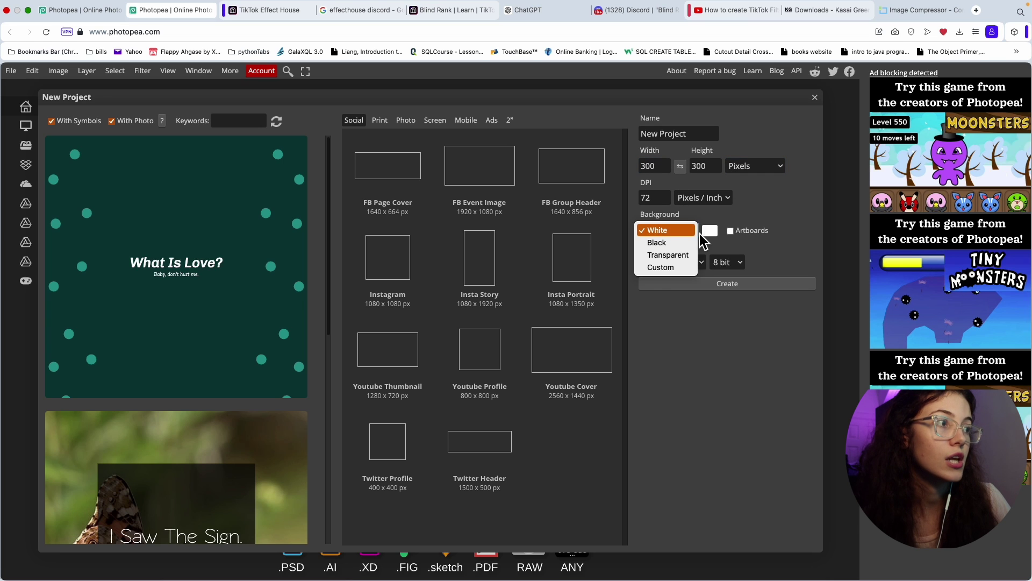
{"action": "left_click", "coordinate": [667, 242]}
{"action": "left_click", "coordinate": [704, 284]}
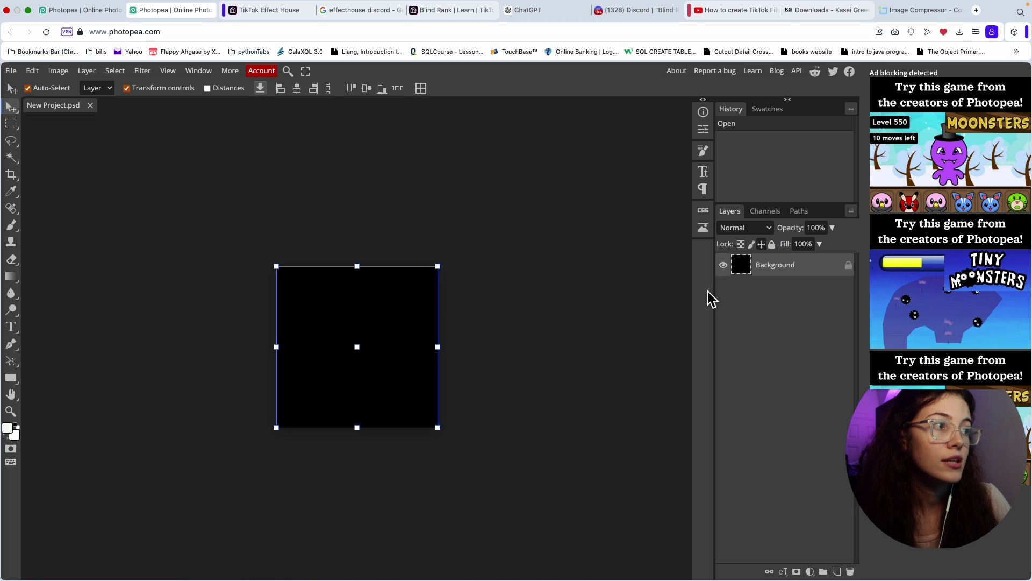
- Place the ten K-drama posters from the sk folder into the project, from A_Killer_Paradox to Wonderful_World
{"action": "left_click", "coordinate": [11, 72]}
{"action": "left_click", "coordinate": [32, 121]}
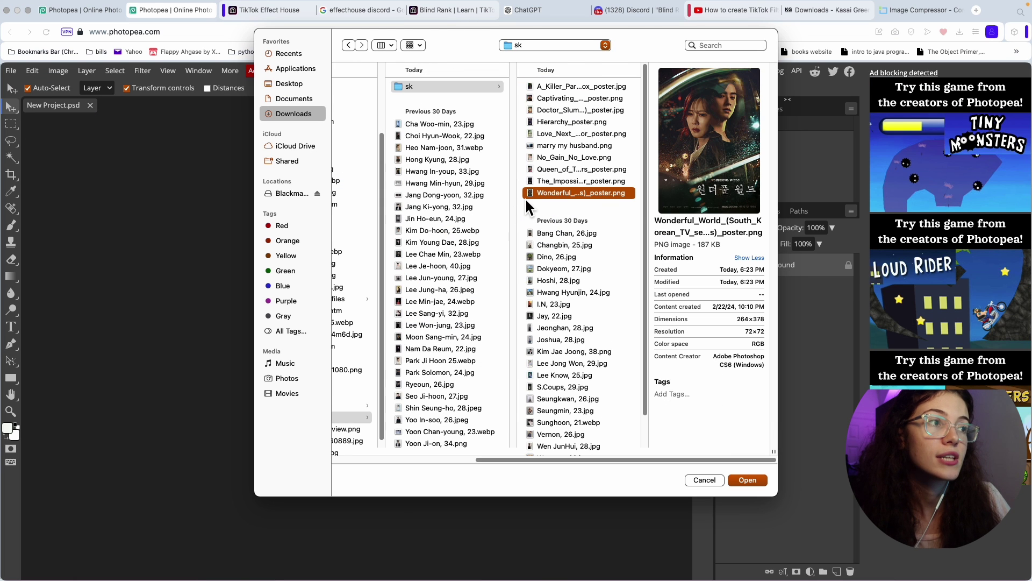
{"action": "left_click_drag", "start_coordinate": [525, 83], "coordinate": [558, 194]}
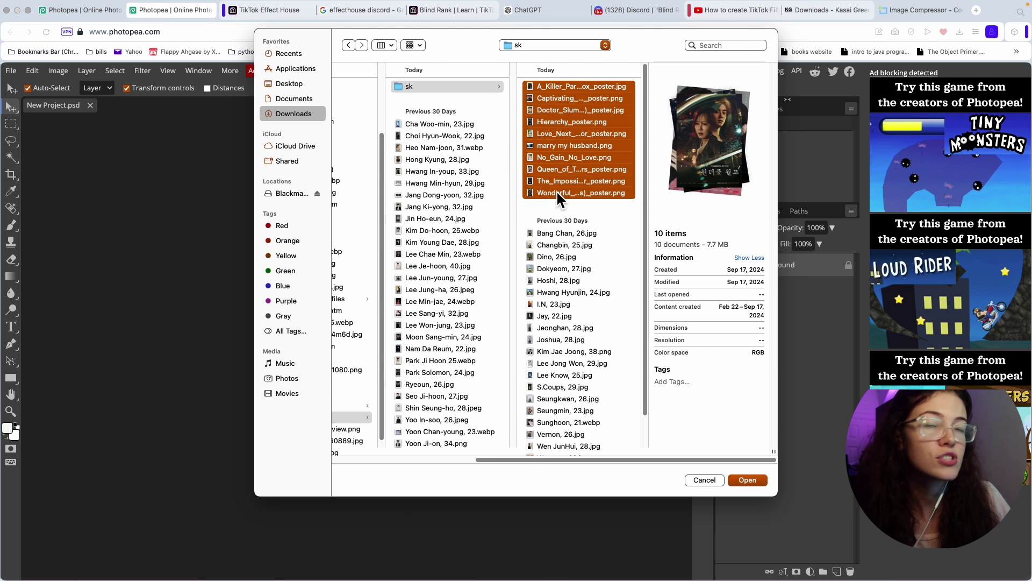
{"action": "left_click", "coordinate": [748, 480]}
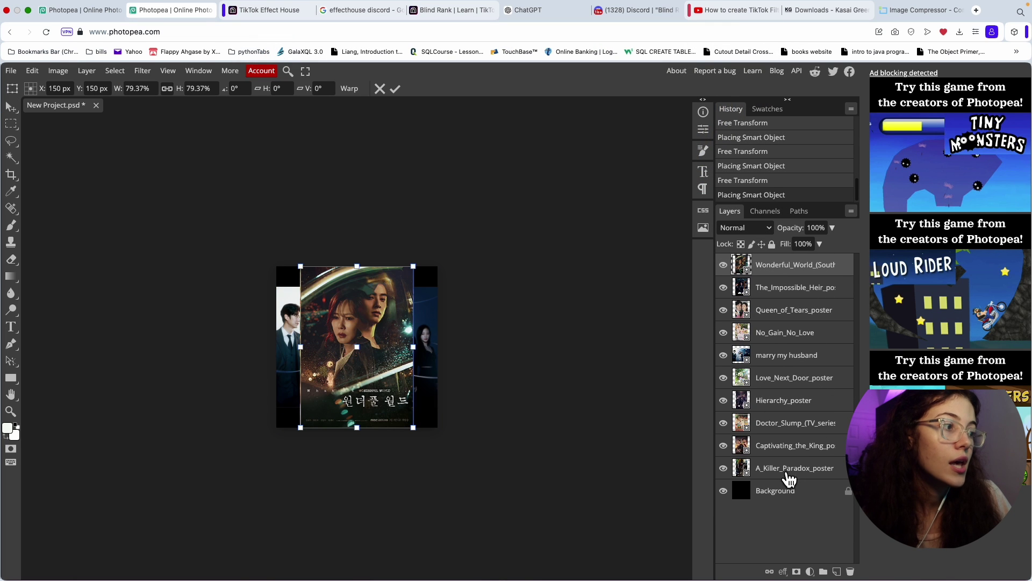
- Hide all the poster layers except A_Killer_Paradox_poster and select that layer
{"action": "left_click_drag", "start_coordinate": [735, 476], "coordinate": [732, 274]}
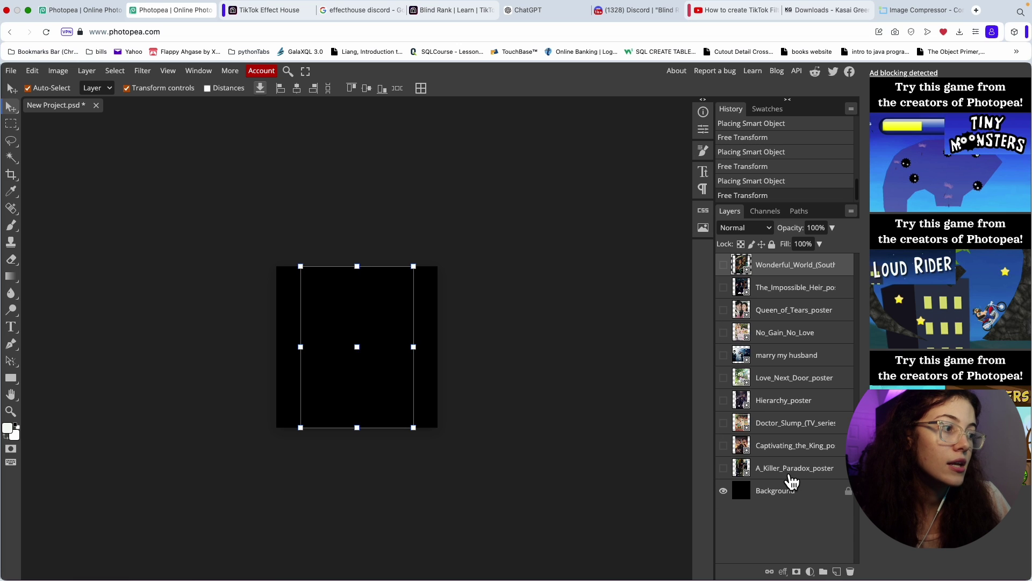
{"action": "left_click", "coordinate": [789, 473]}
{"action": "left_click", "coordinate": [733, 472]}
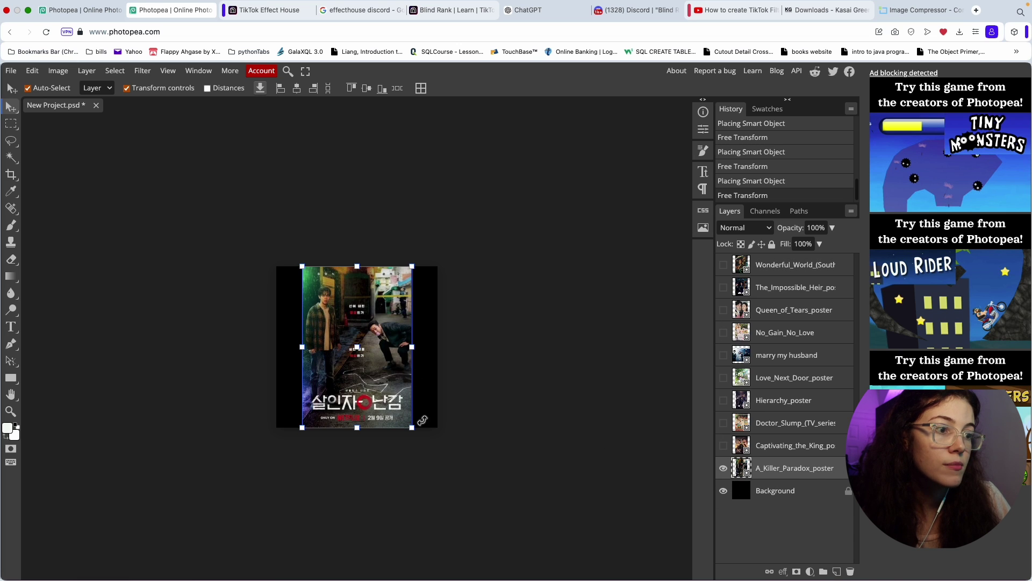
- Scale the A_Killer_Paradox_poster layer to about 120% and position it to fill the width of the canvas
{"action": "left_click_drag", "start_coordinate": [417, 433], "coordinate": [467, 484]}
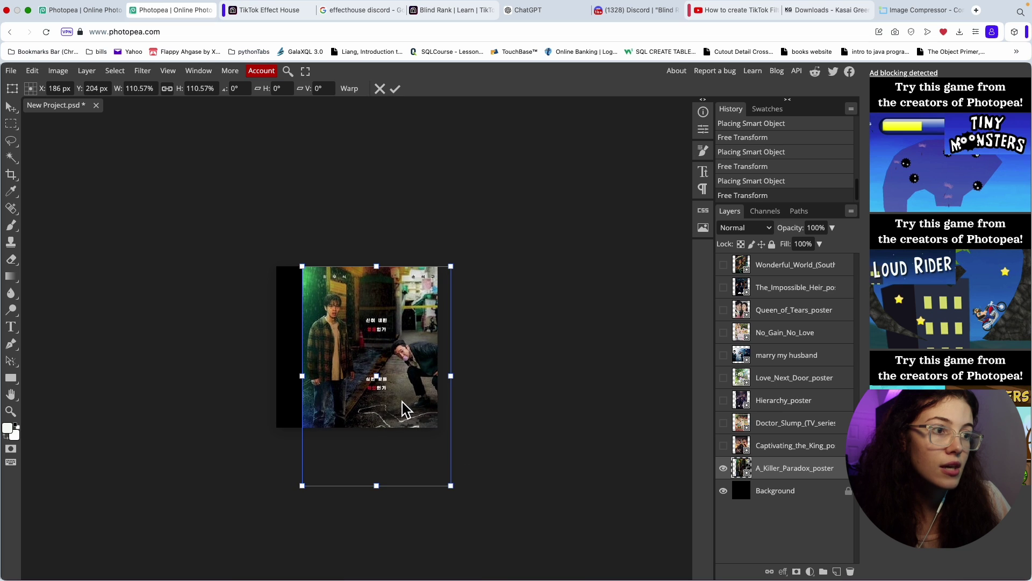
{"action": "left_click_drag", "start_coordinate": [403, 408], "coordinate": [389, 403]}
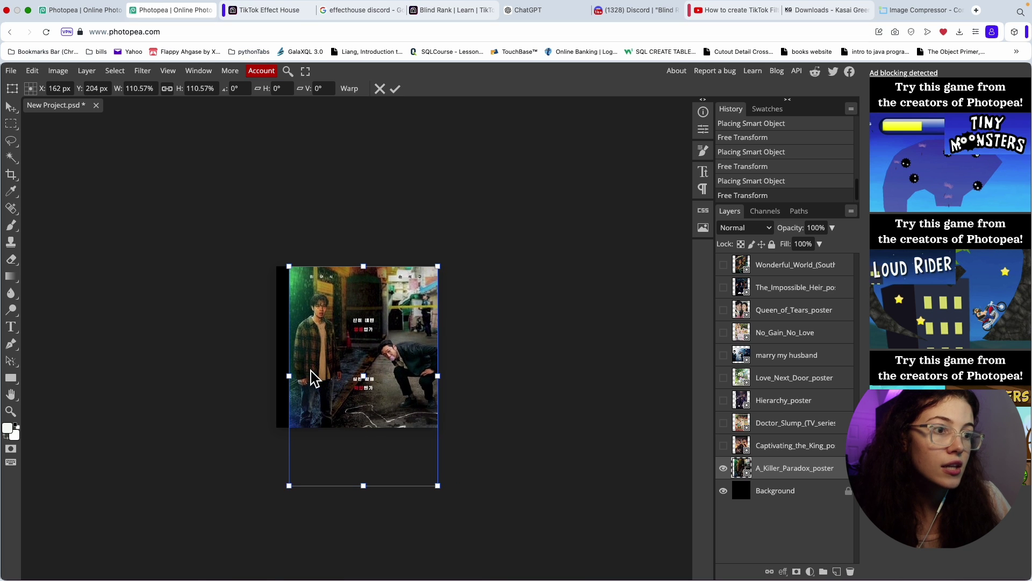
{"action": "left_click_drag", "start_coordinate": [295, 382], "coordinate": [276, 380]}
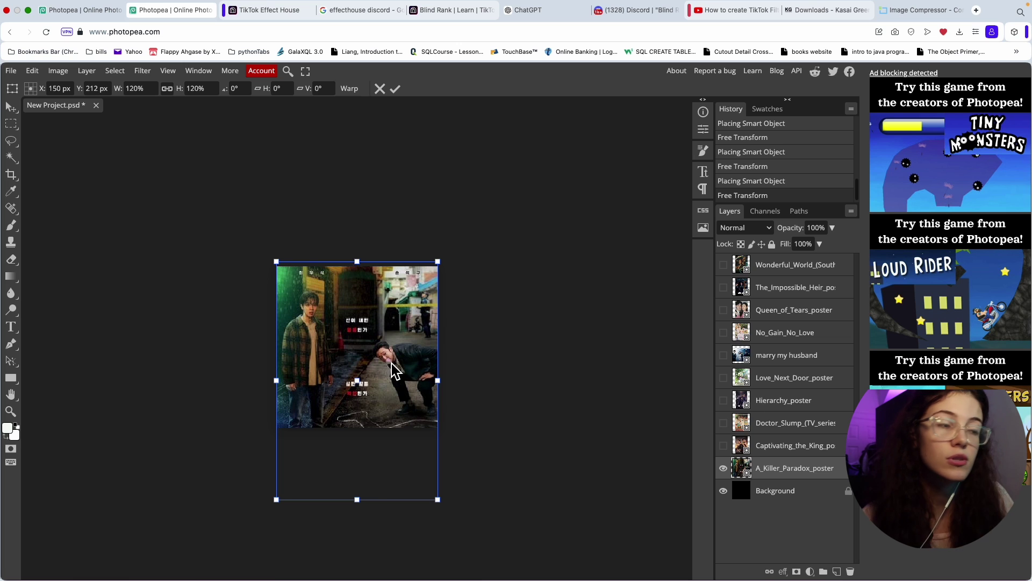
- Add a text box across the lower part of the poster reading "A killer Paradox"
{"action": "mouse_move", "coordinate": [2, 323]}
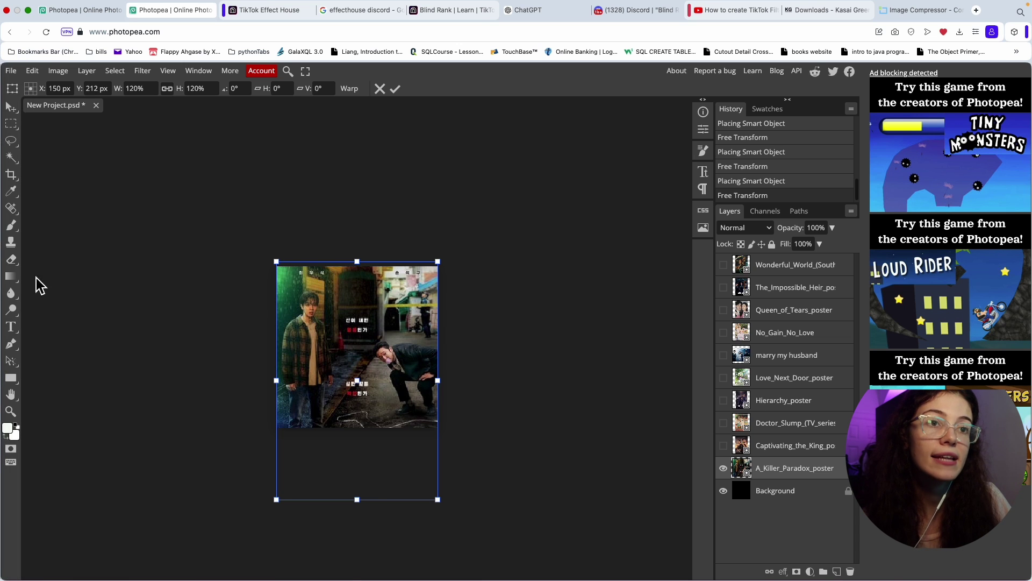
{"action": "left_click", "coordinate": [13, 329]}
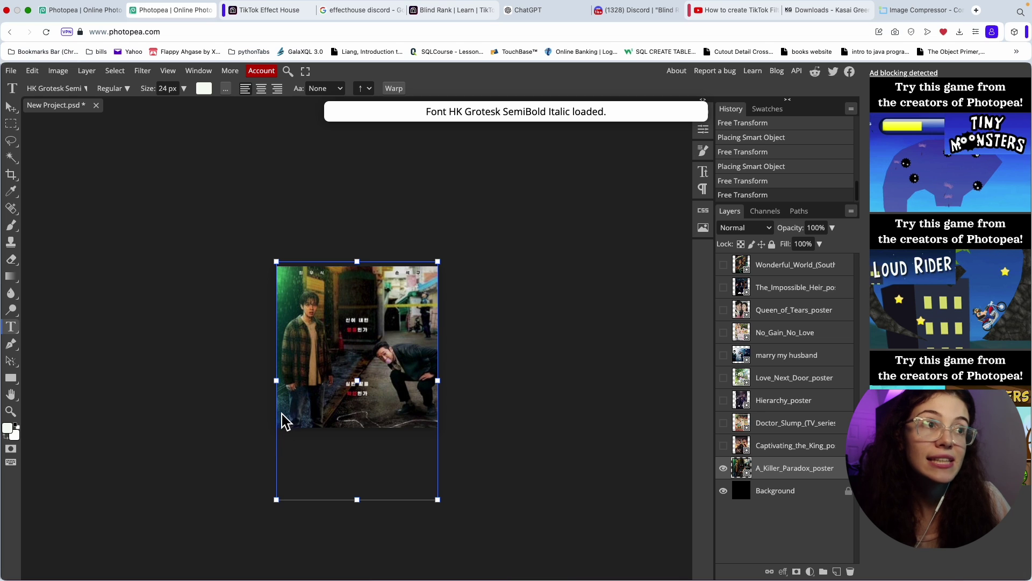
{"action": "left_click_drag", "start_coordinate": [281, 412], "coordinate": [419, 427]}
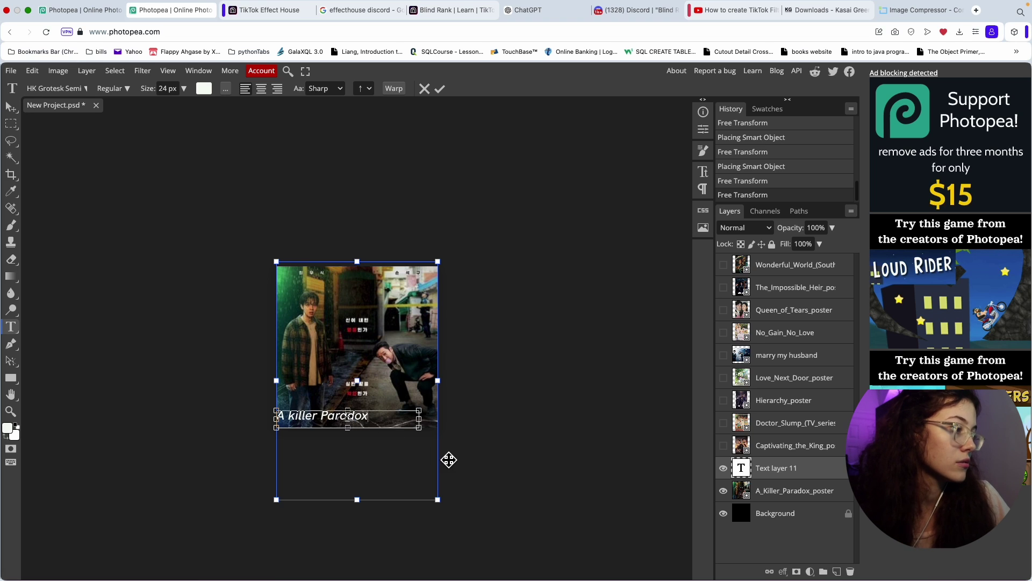
- Give the whole "A killer Paradox" title a black text background
{"action": "triple_click", "coordinate": [316, 422]}
{"action": "left_click", "coordinate": [225, 88]}
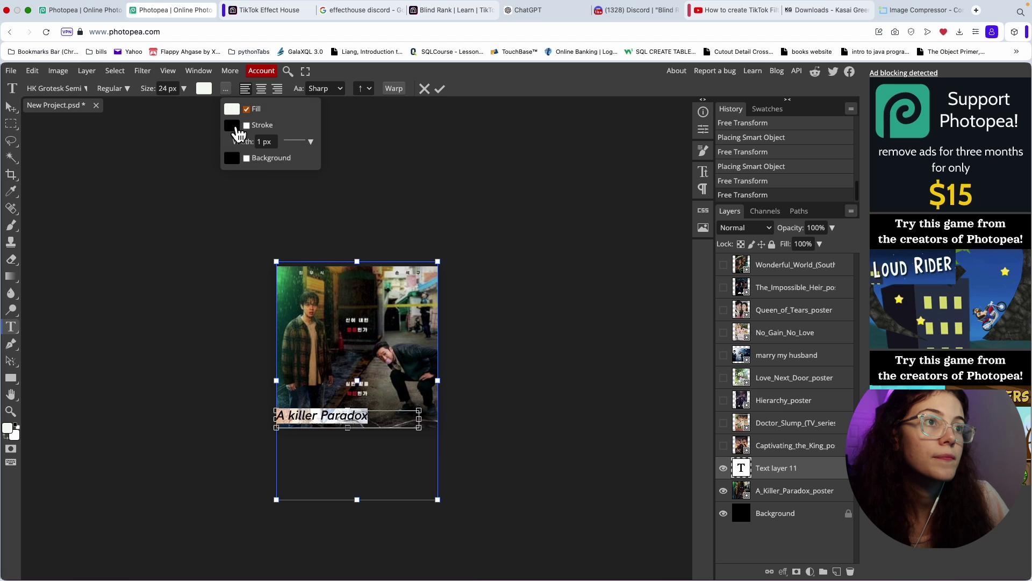
{"action": "left_click", "coordinate": [247, 159]}
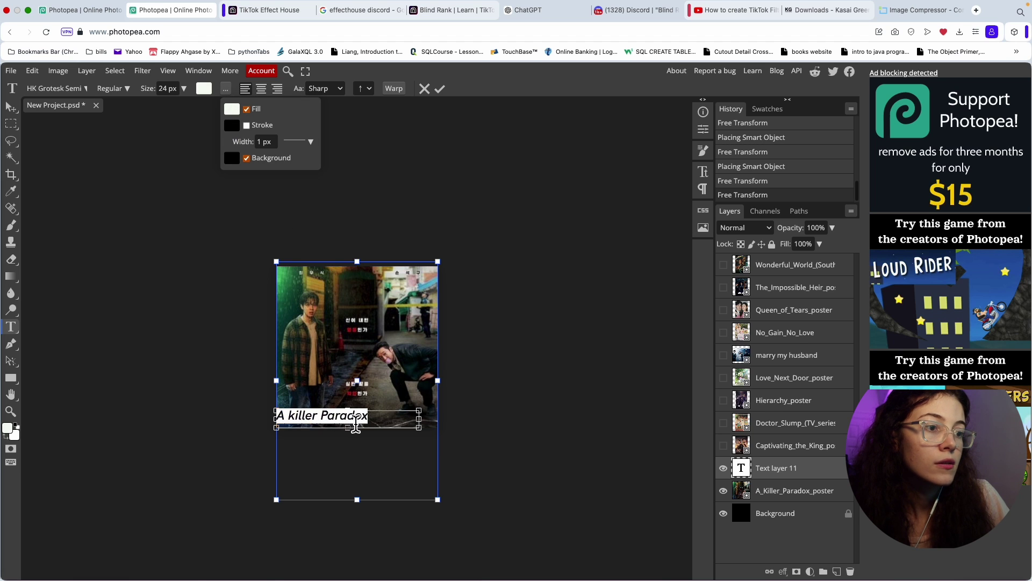
{"action": "left_click", "coordinate": [355, 424]}
- Lower the title text to the canvas's bottom edge and move its layer above all the poster layers
{"action": "left_click_drag", "start_coordinate": [356, 415], "coordinate": [355, 419]}
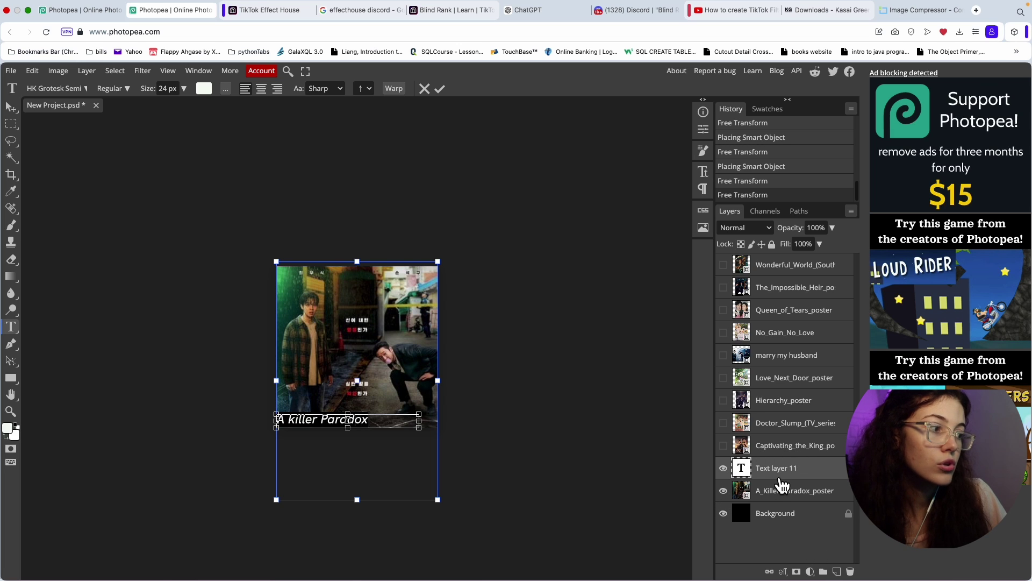
{"action": "left_click_drag", "start_coordinate": [784, 472], "coordinate": [781, 258]}
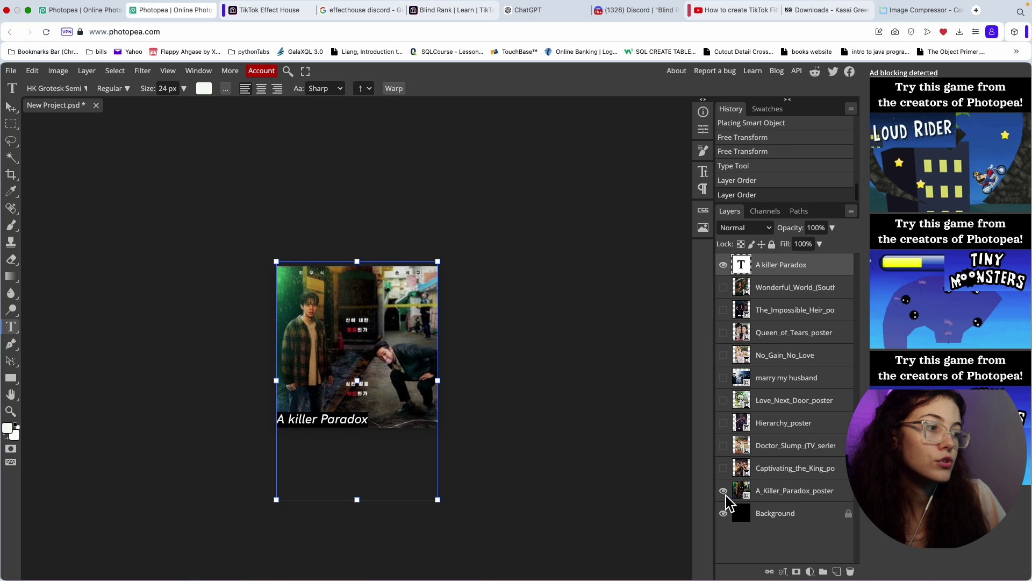
- Examine the PNG export settings for the titled poster and close them without saving
{"action": "left_click", "coordinate": [10, 70]}
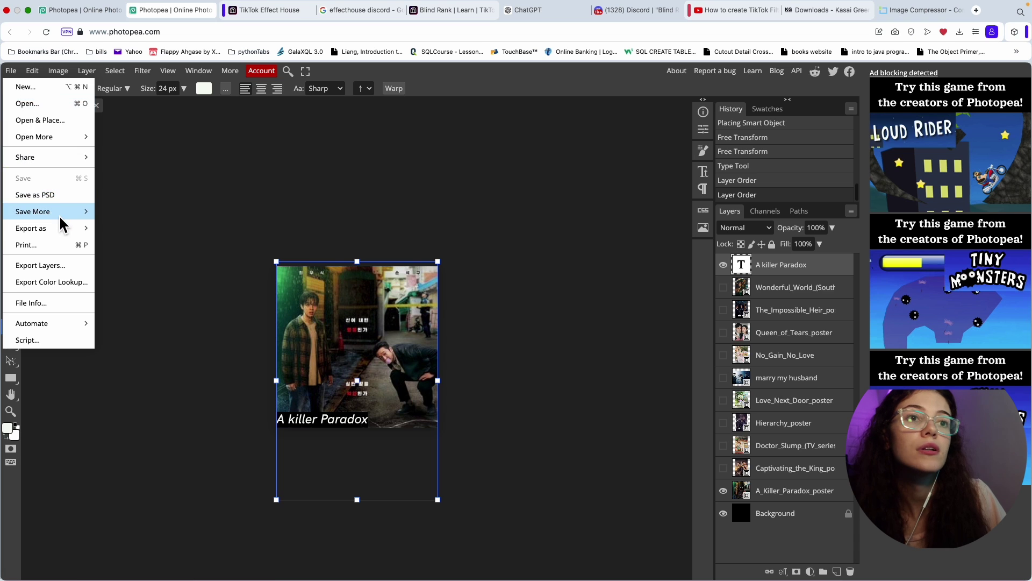
{"action": "mouse_move", "coordinate": [61, 215]}
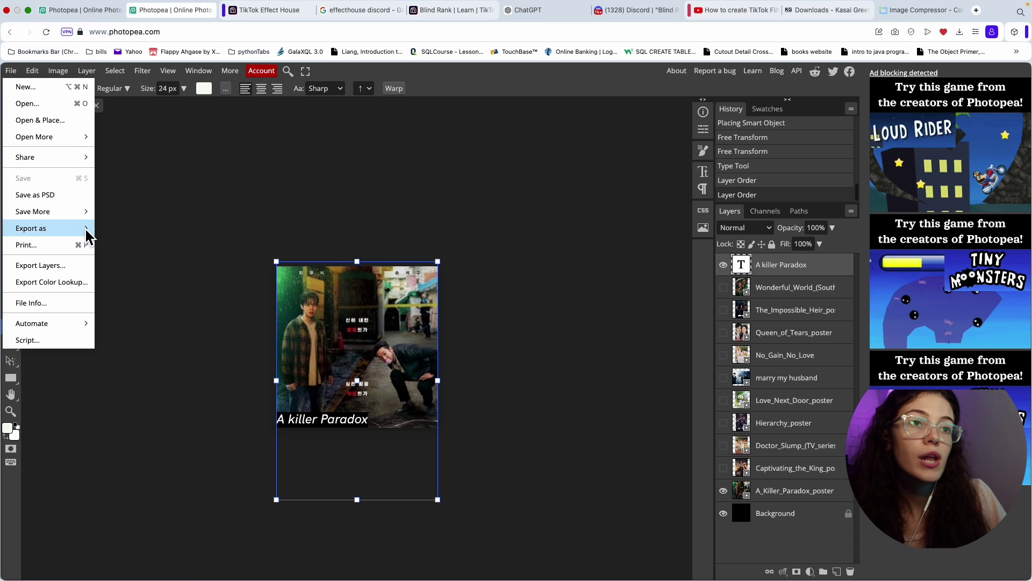
{"action": "left_click", "coordinate": [108, 230]}
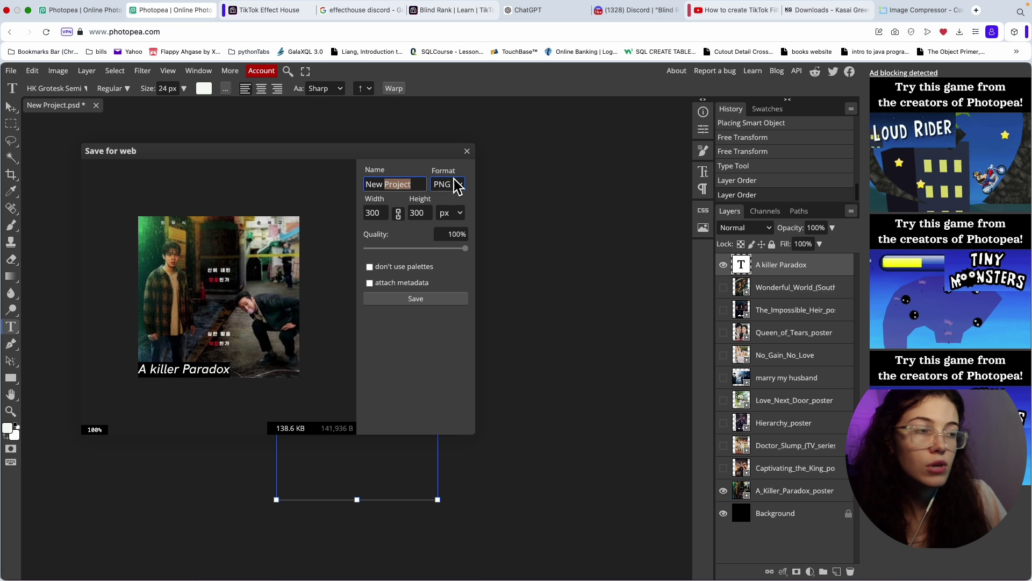
{"action": "left_click", "coordinate": [467, 151]}
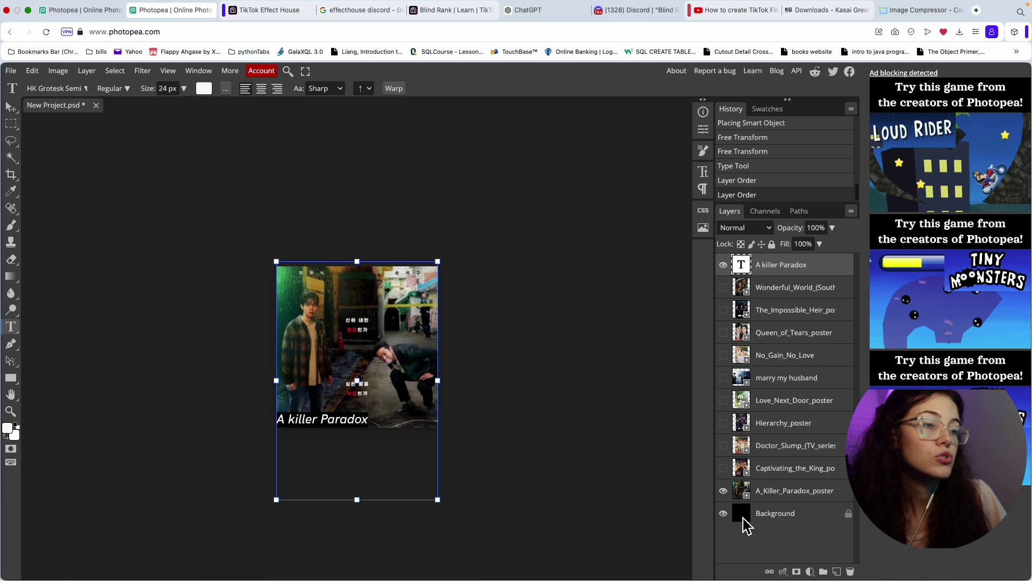
- Hide the A_Killer_Paradox_poster layer and show the other poster layers in one pass
{"action": "left_click", "coordinate": [723, 490]}
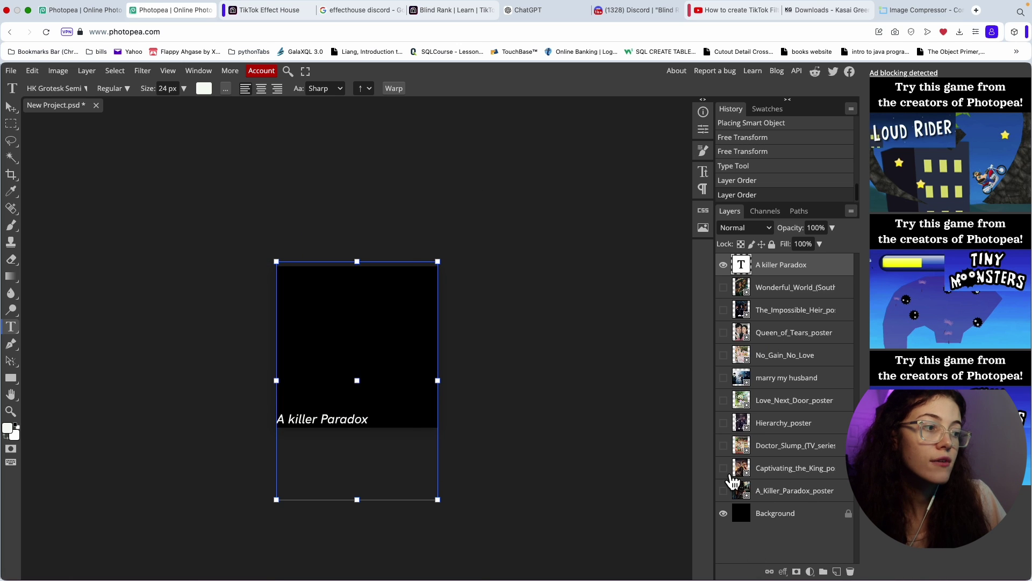
{"action": "left_click_drag", "start_coordinate": [733, 484], "coordinate": [737, 290]}
{"action": "left_click", "coordinate": [533, 268]}
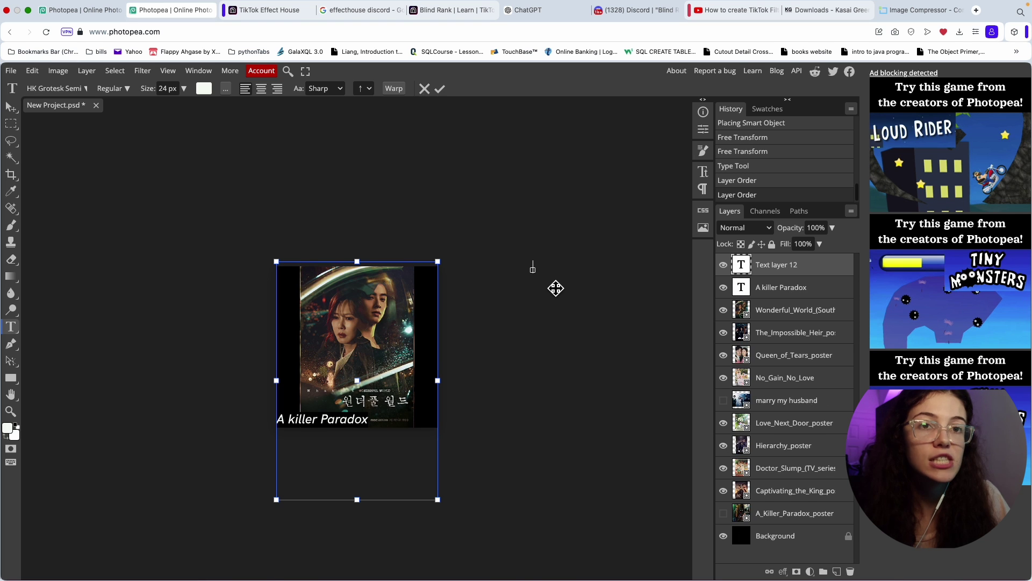
- Switch to Effect House and replace the Option0_Tex texture with dr.png from the Downloads folder
{"action": "key", "text": "ctrl+Left"}
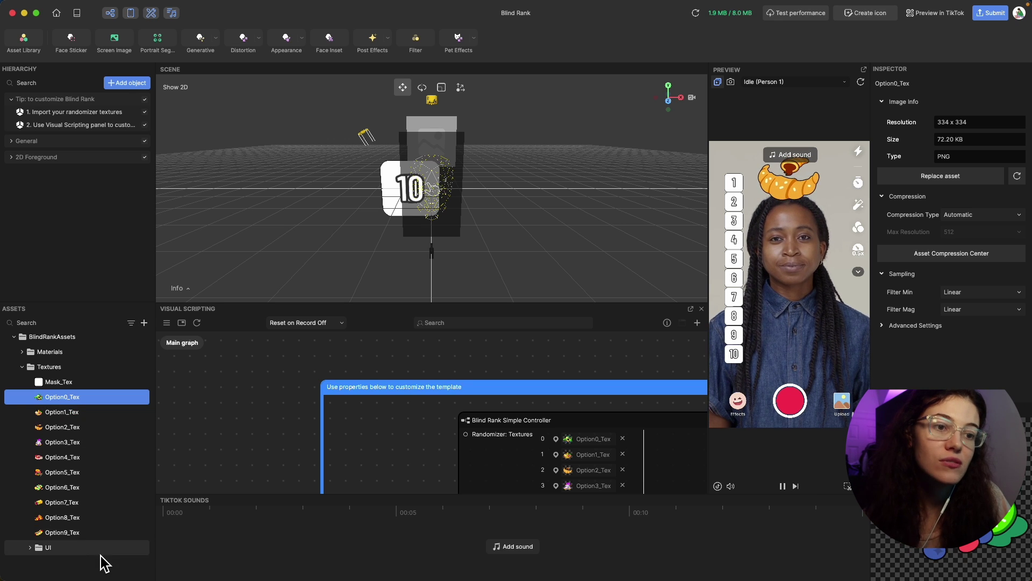
{"action": "left_click", "coordinate": [83, 533]}
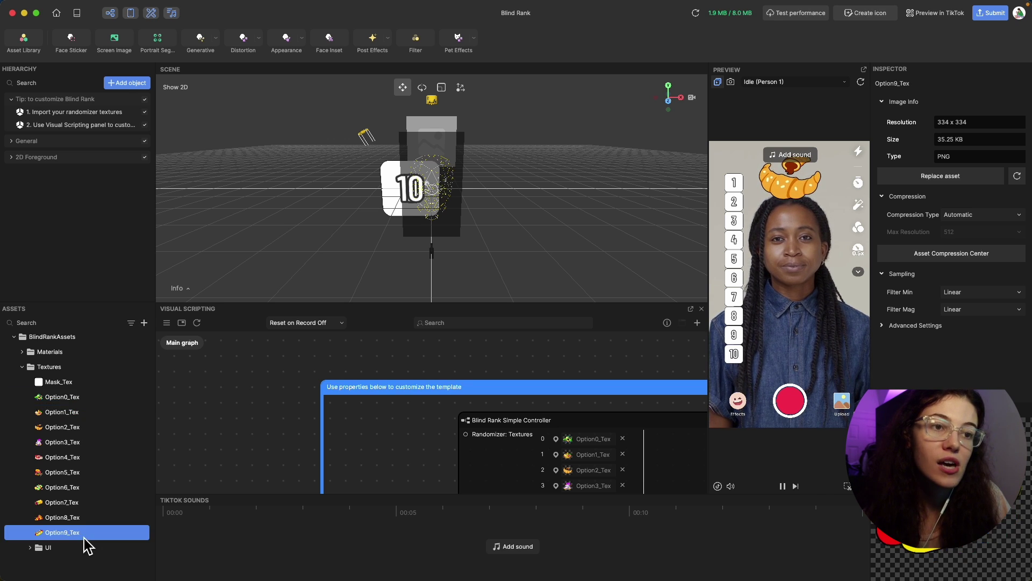
{"action": "right_click", "coordinate": [62, 401]}
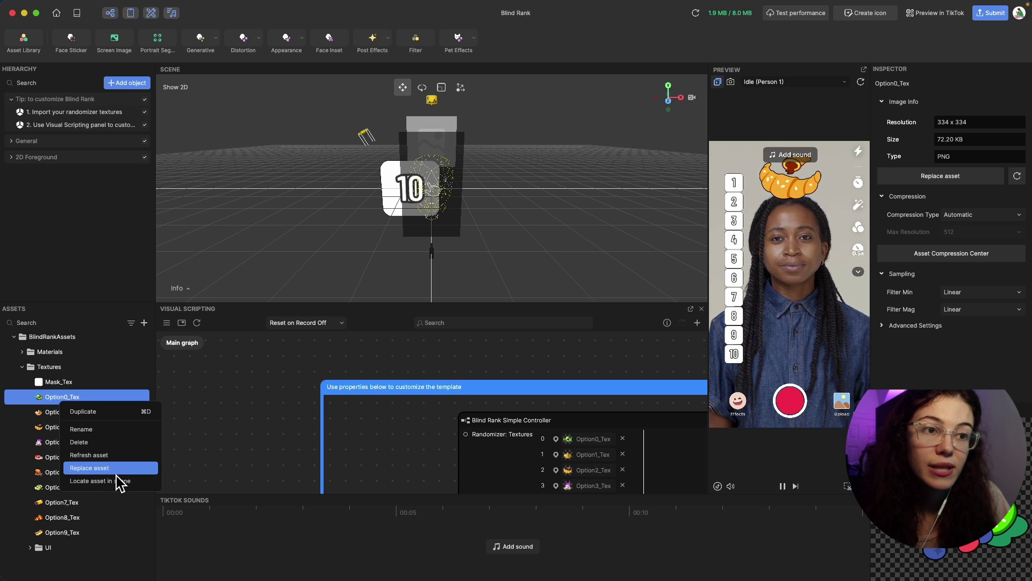
{"action": "left_click", "coordinate": [100, 468]}
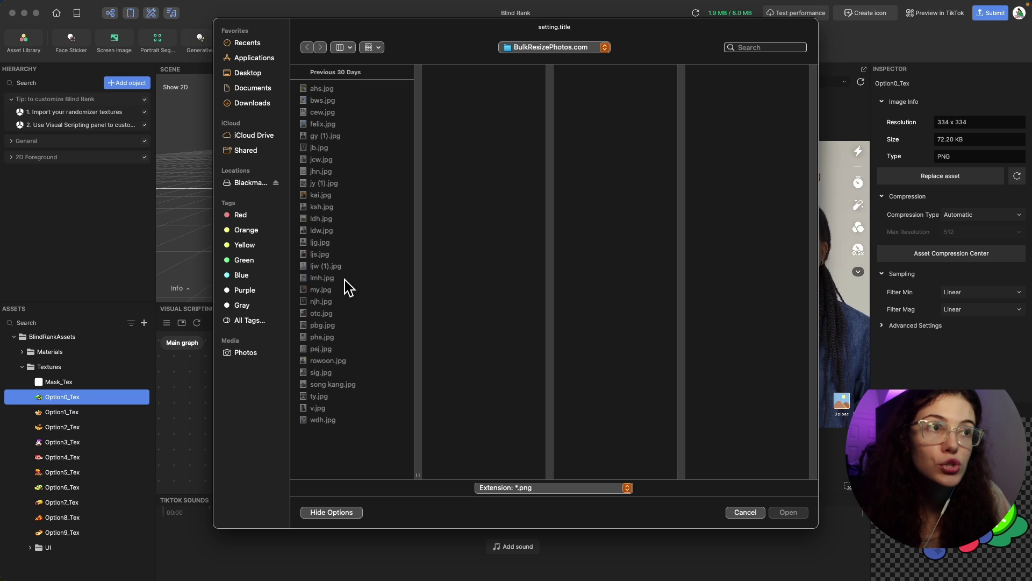
{"action": "left_click", "coordinate": [245, 91]}
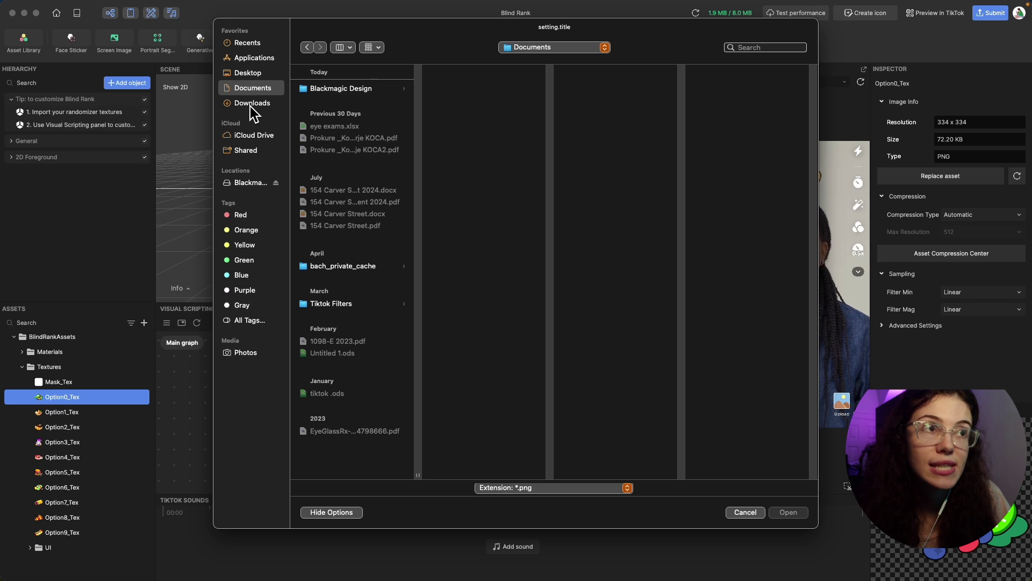
{"action": "left_click", "coordinate": [253, 105]}
{"action": "left_click", "coordinate": [328, 113]}
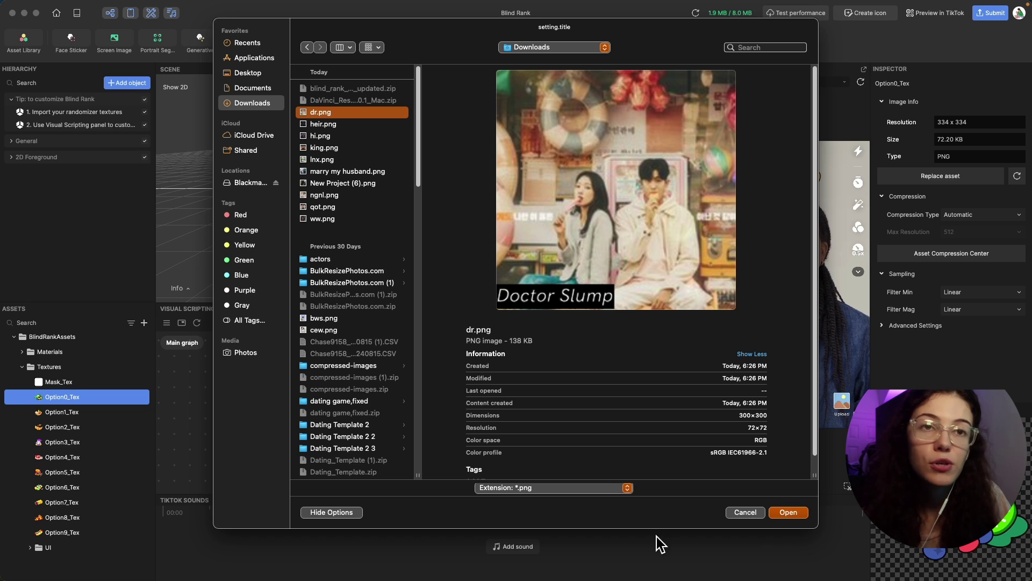
{"action": "left_click", "coordinate": [788, 512]}
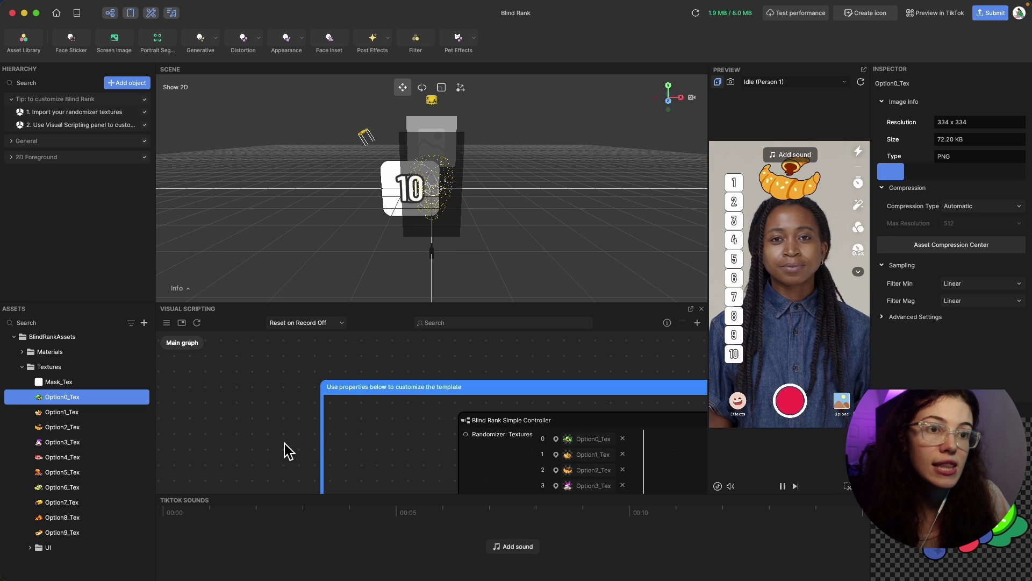
- Replace the Option1_Tex texture with heir.png from the Downloads folder
{"action": "left_click", "coordinate": [79, 418]}
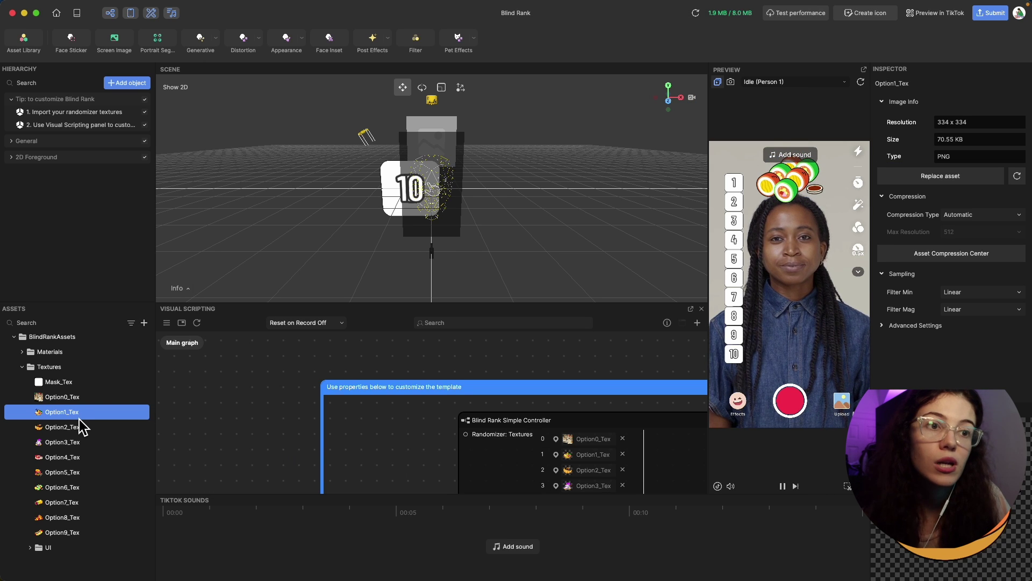
{"action": "right_click", "coordinate": [80, 422]}
{"action": "left_click", "coordinate": [110, 487]}
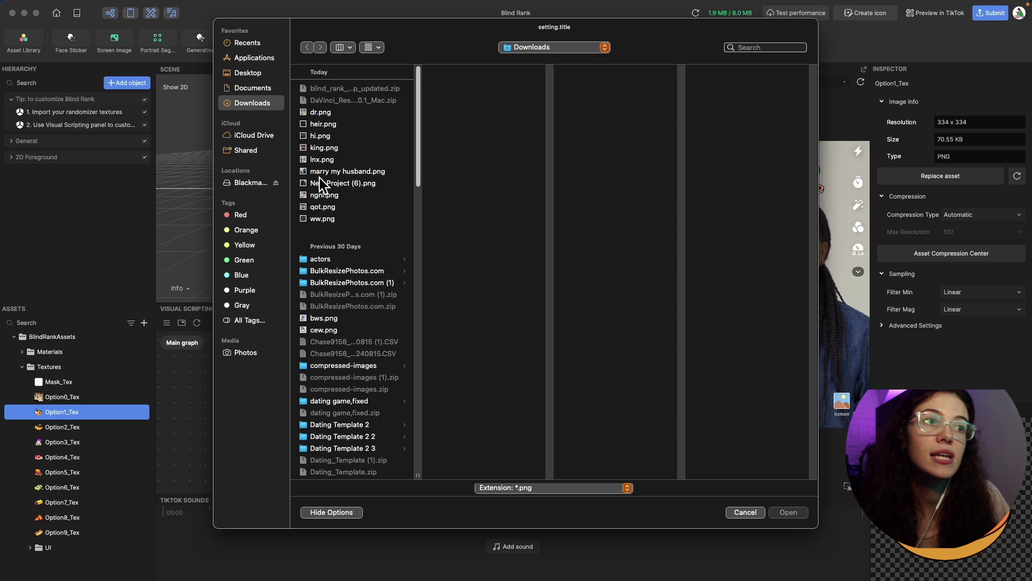
{"action": "double_click", "coordinate": [324, 129]}
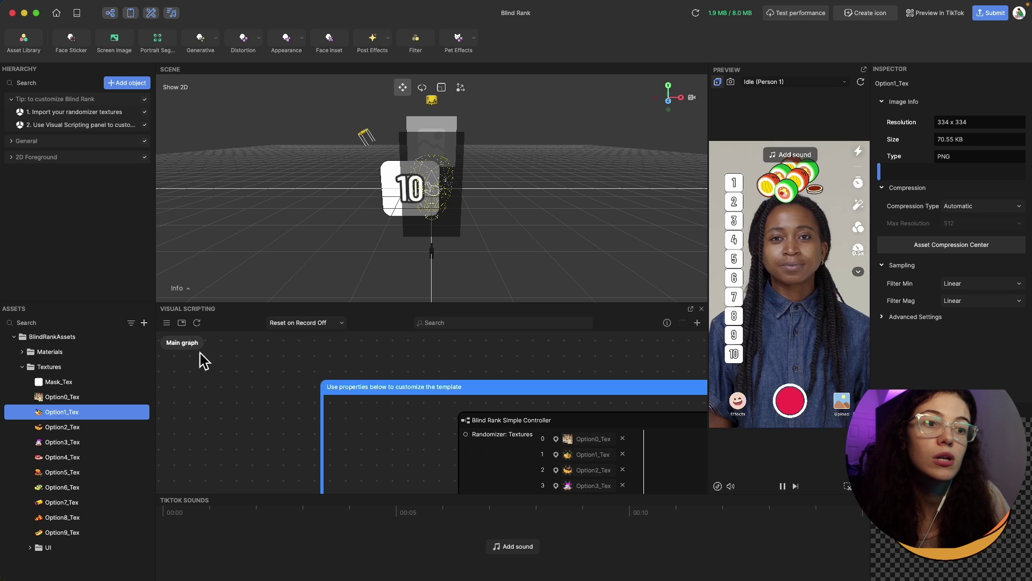
- Replace the Option2_Tex texture with hi.png from the Downloads folder
{"action": "left_click", "coordinate": [72, 428]}
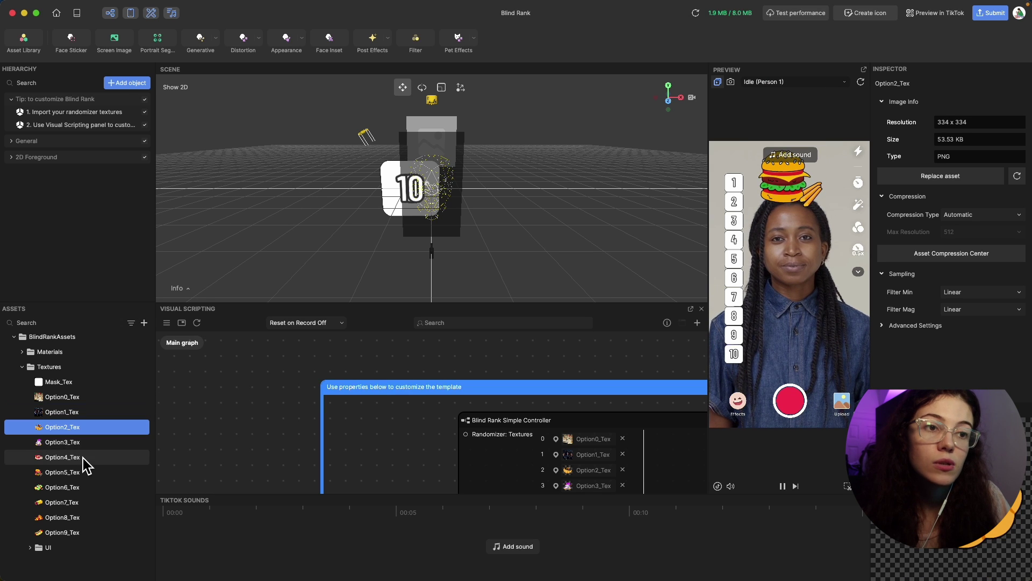
{"action": "right_click", "coordinate": [84, 430]}
{"action": "left_click", "coordinate": [132, 499]}
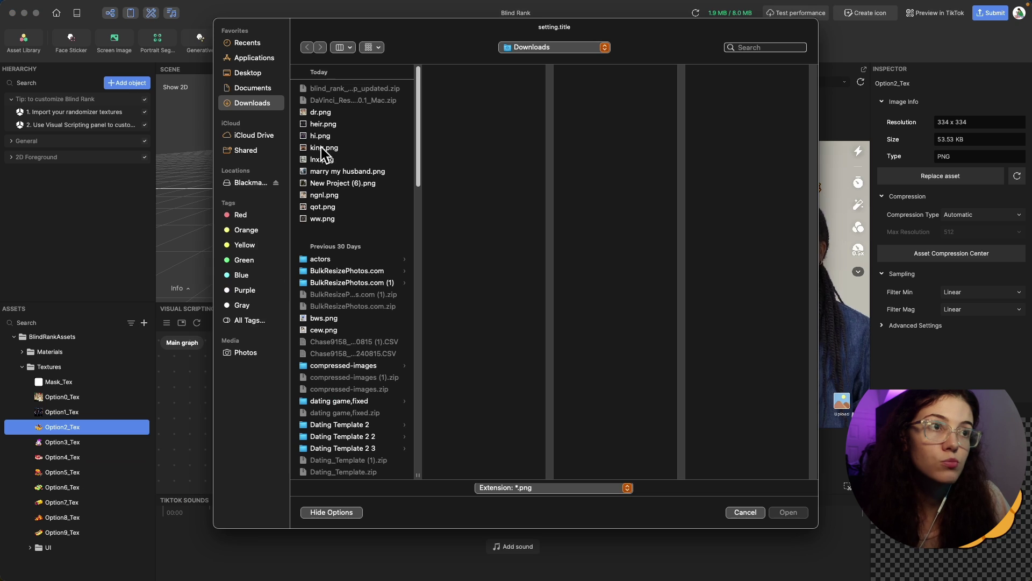
{"action": "double_click", "coordinate": [324, 137]}
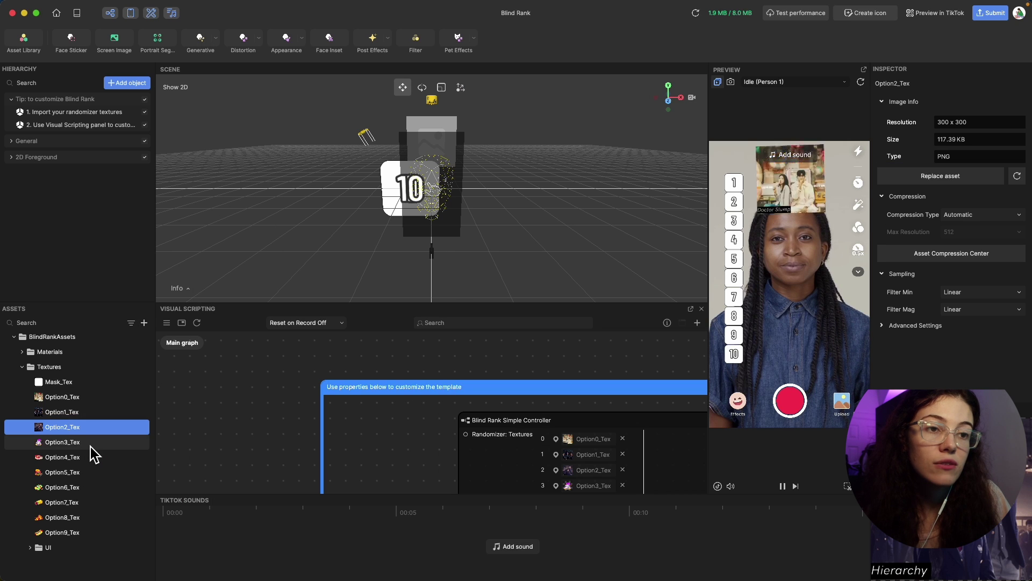
- Replace the Option3_Tex texture with king.png from the Downloads folder
{"action": "right_click", "coordinate": [89, 449]}
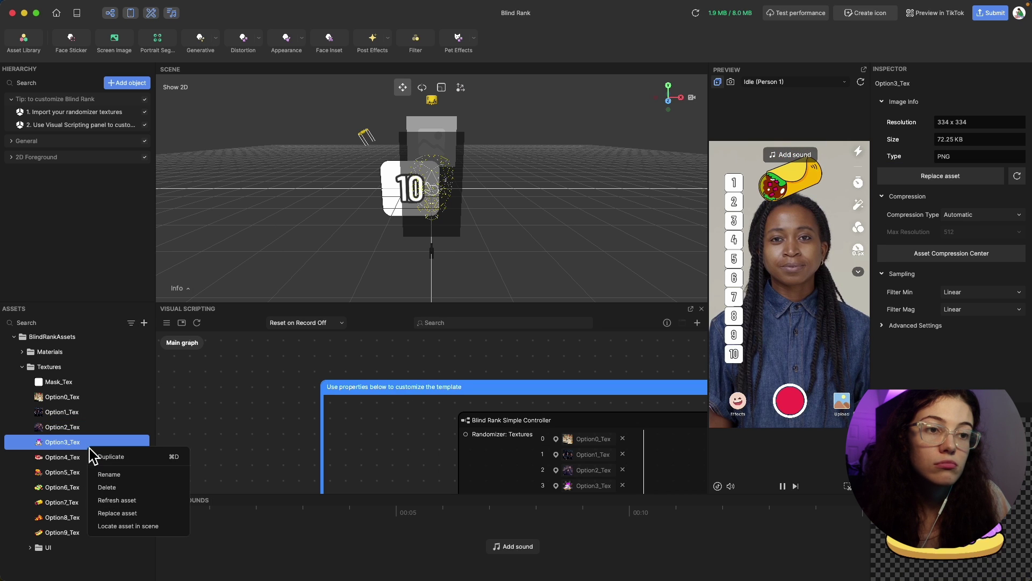
{"action": "left_click", "coordinate": [121, 513]}
{"action": "left_click", "coordinate": [329, 149]}
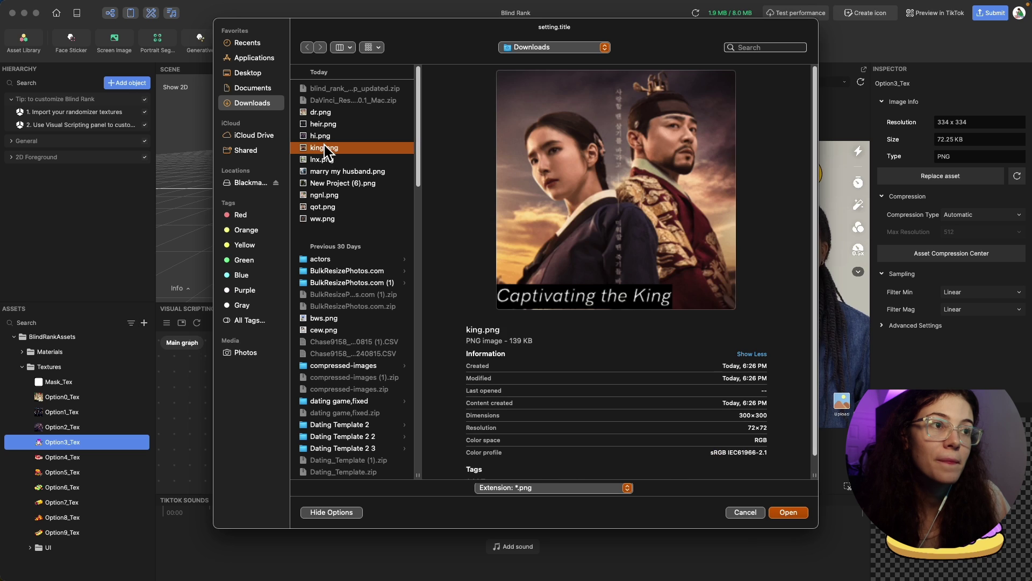
{"action": "left_click", "coordinate": [324, 138]}
{"action": "left_click", "coordinate": [799, 514]}
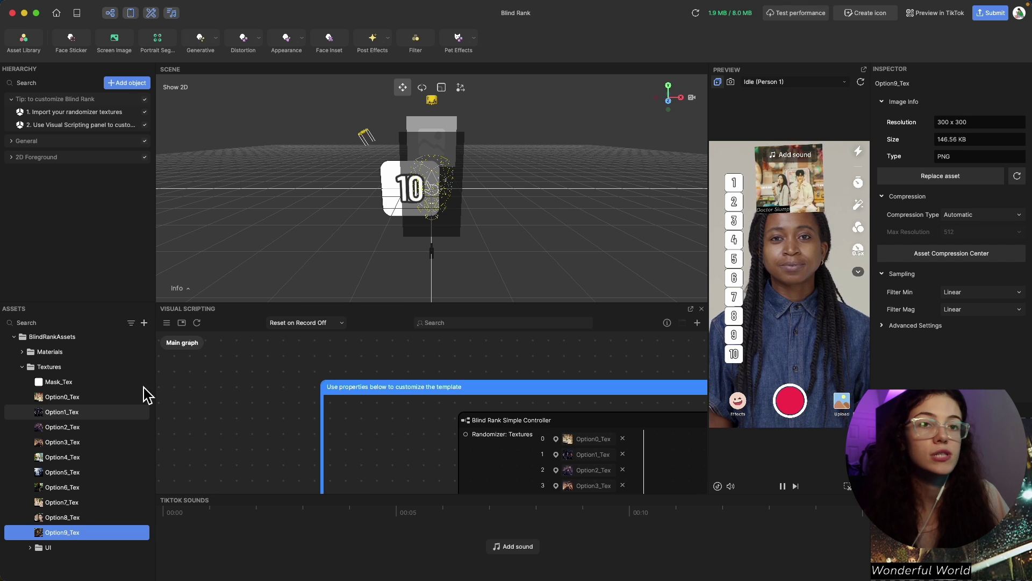
- Refresh the effect's package size and review the Asset Compression Center, leaving its settings as they are
{"action": "left_click", "coordinate": [696, 13]}
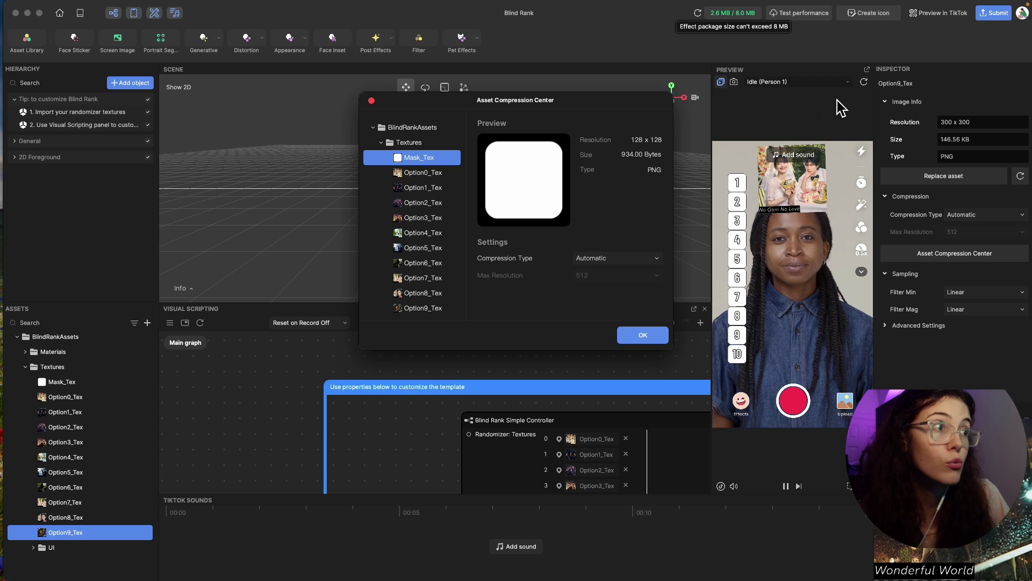
{"action": "left_click", "coordinate": [640, 335]}
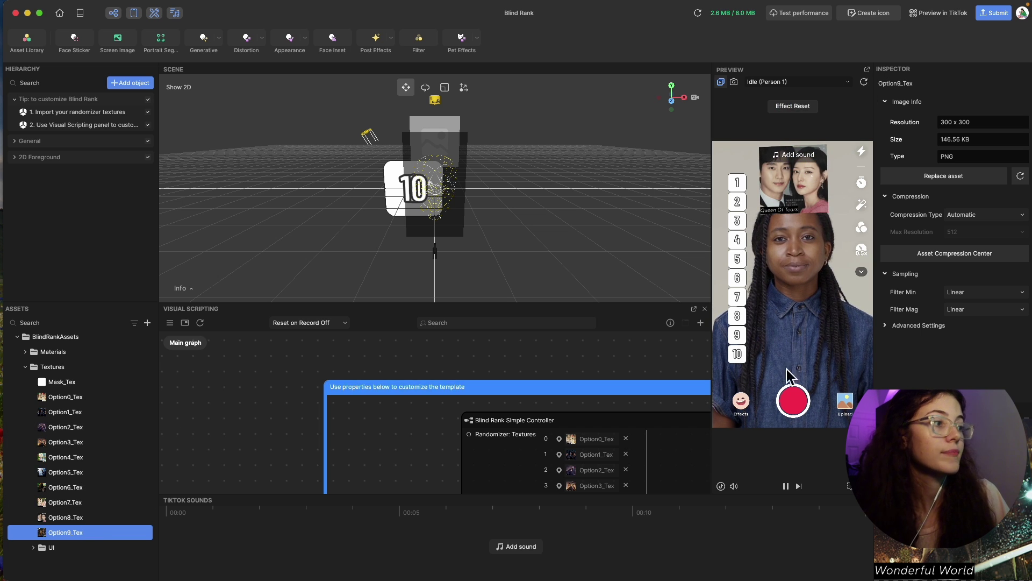
- Test the effect by recording in the preview and assigning the drama posters to ranking slots, including 8 and 6
{"action": "left_click", "coordinate": [801, 411]}
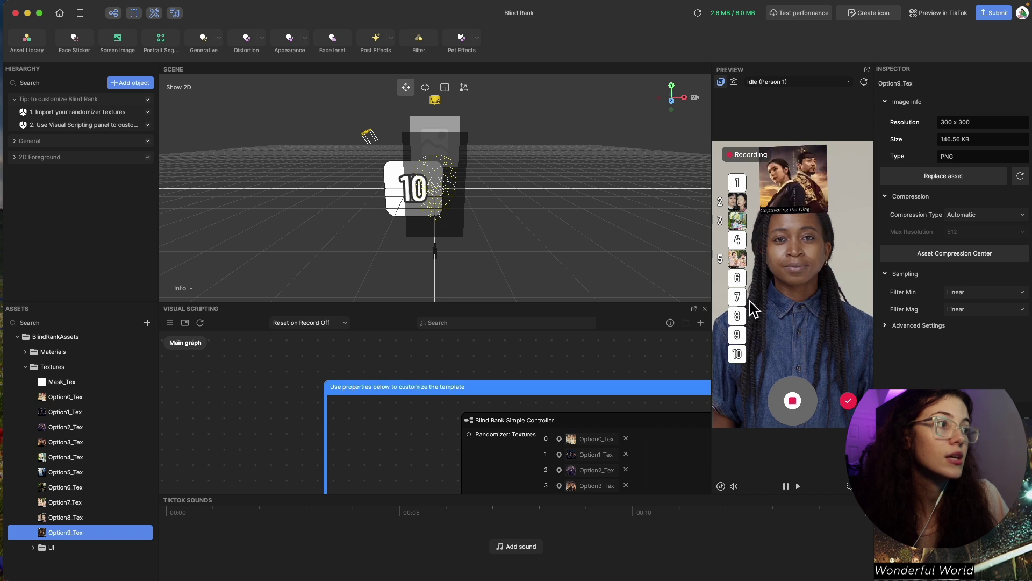
{"action": "left_click", "coordinate": [739, 317]}
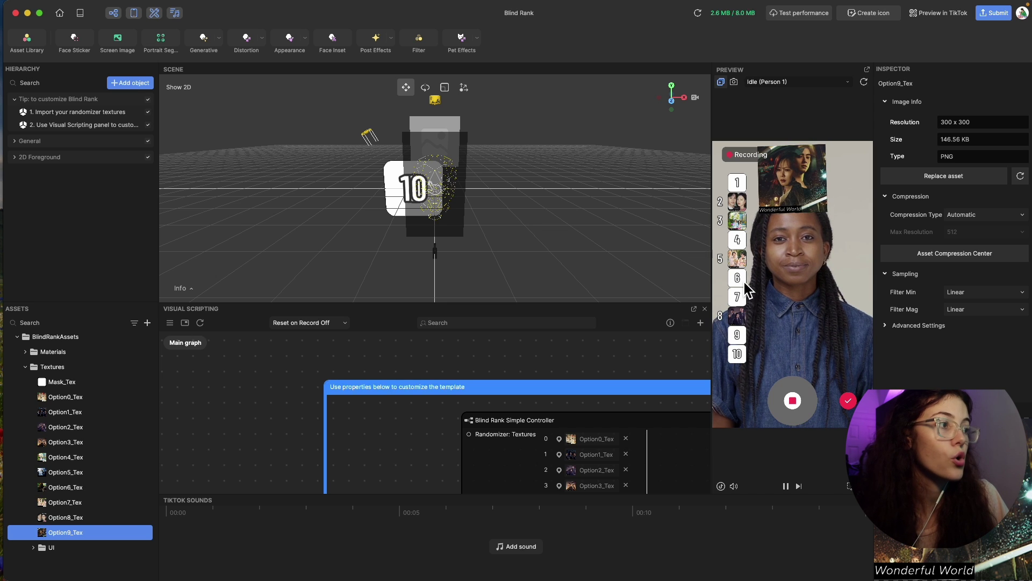
{"action": "left_click", "coordinate": [744, 281]}
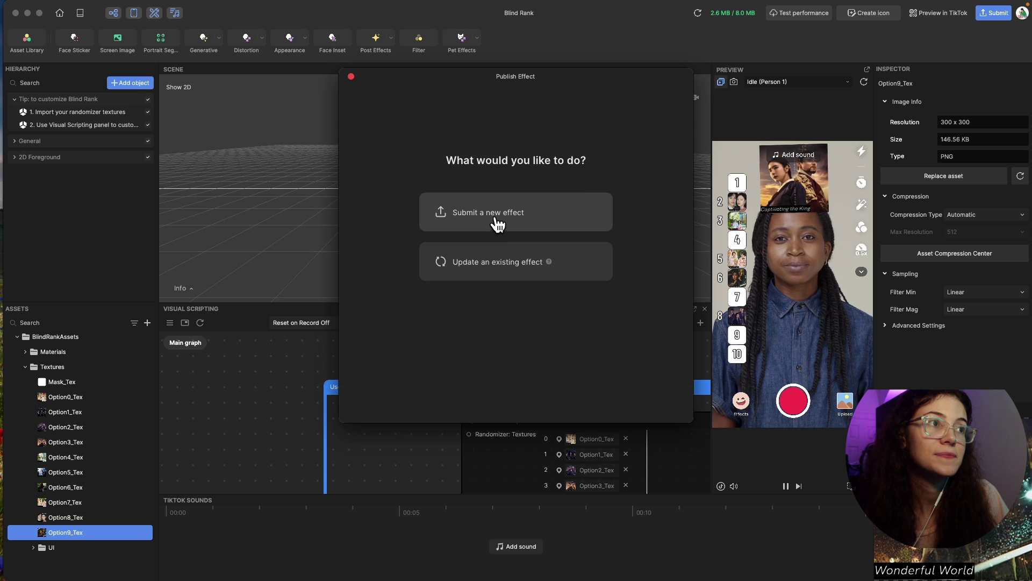
- Begin submitting a new effect and create its icon from the selected portrait template
{"action": "left_click", "coordinate": [489, 229]}
{"action": "left_click", "coordinate": [384, 184]}
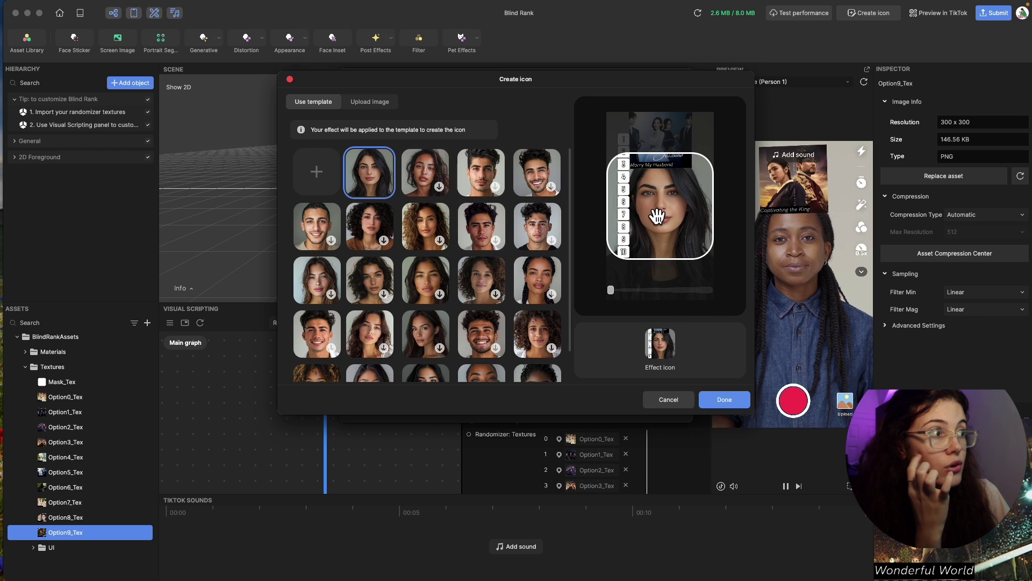
{"action": "left_click", "coordinate": [734, 403]}
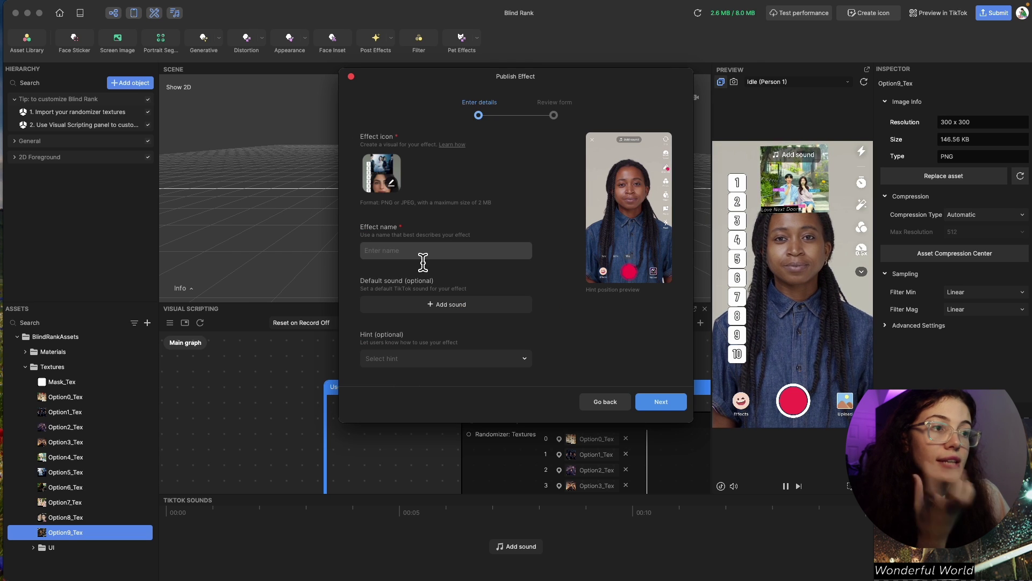
- Leave the publishing form without entering details and close the Blind Rank project without saving it
{"action": "left_click", "coordinate": [423, 256]}
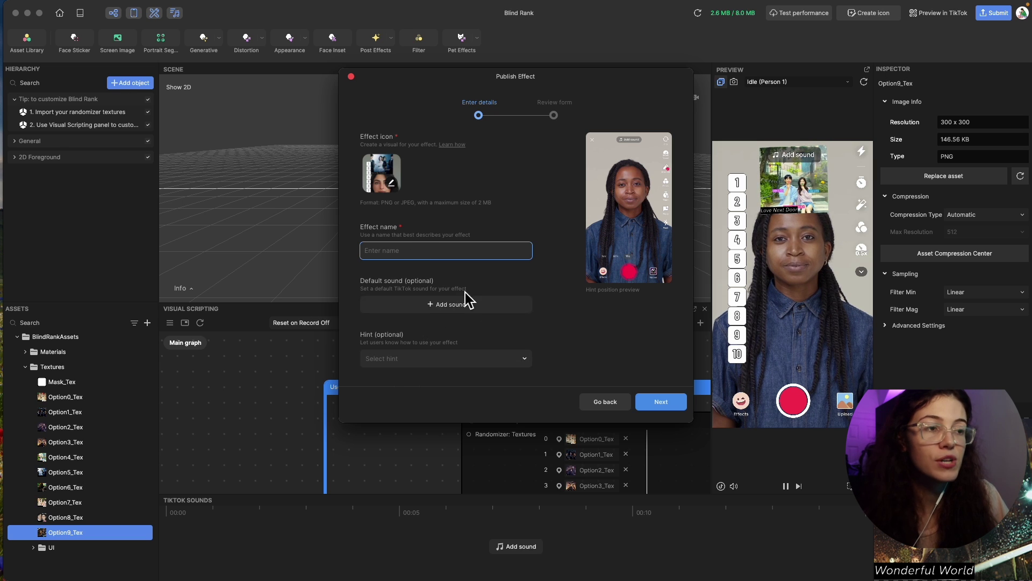
{"action": "left_click", "coordinate": [605, 409]}
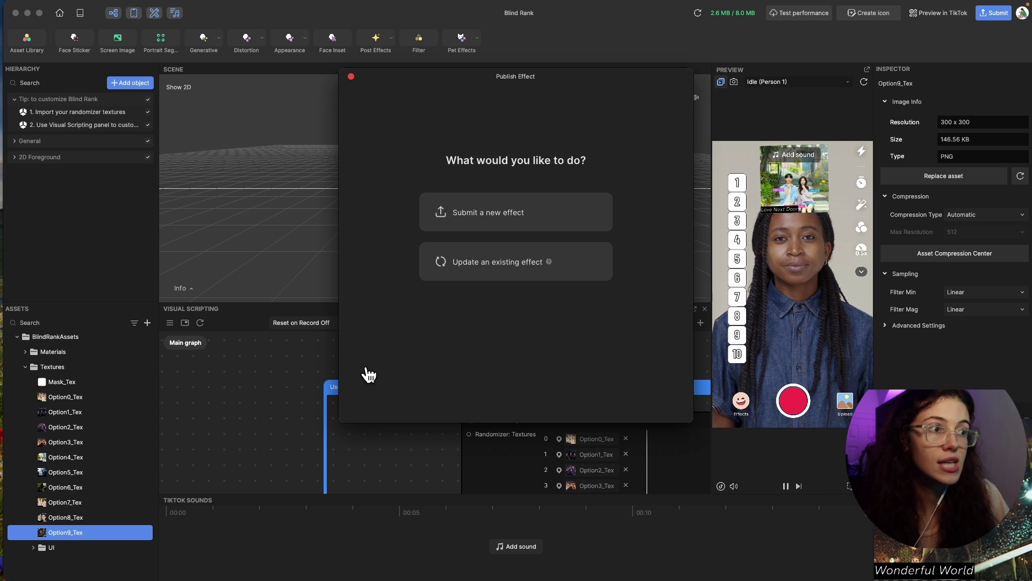
{"action": "left_click", "coordinate": [351, 76]}
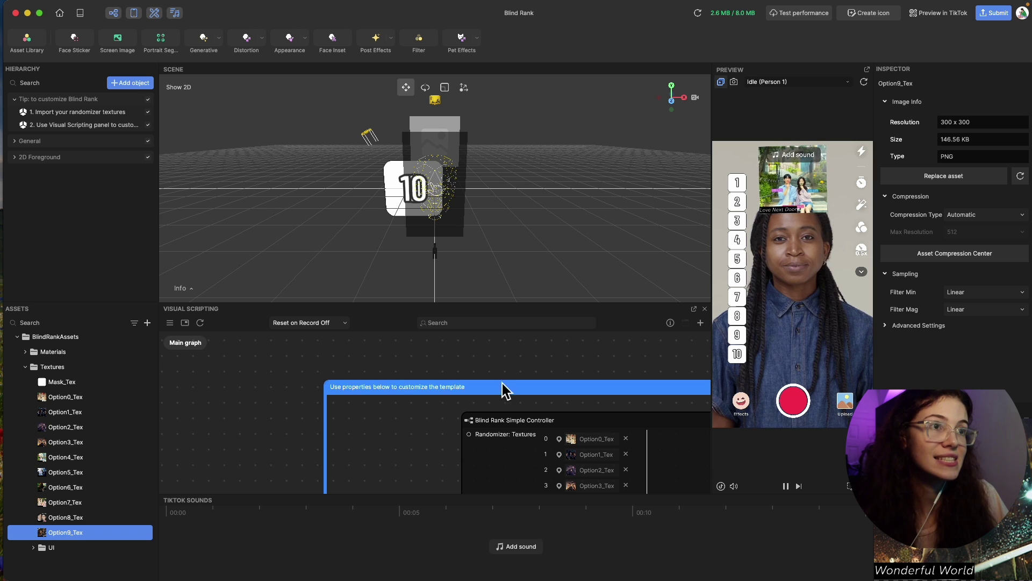
{"action": "left_click", "coordinate": [16, 13]}
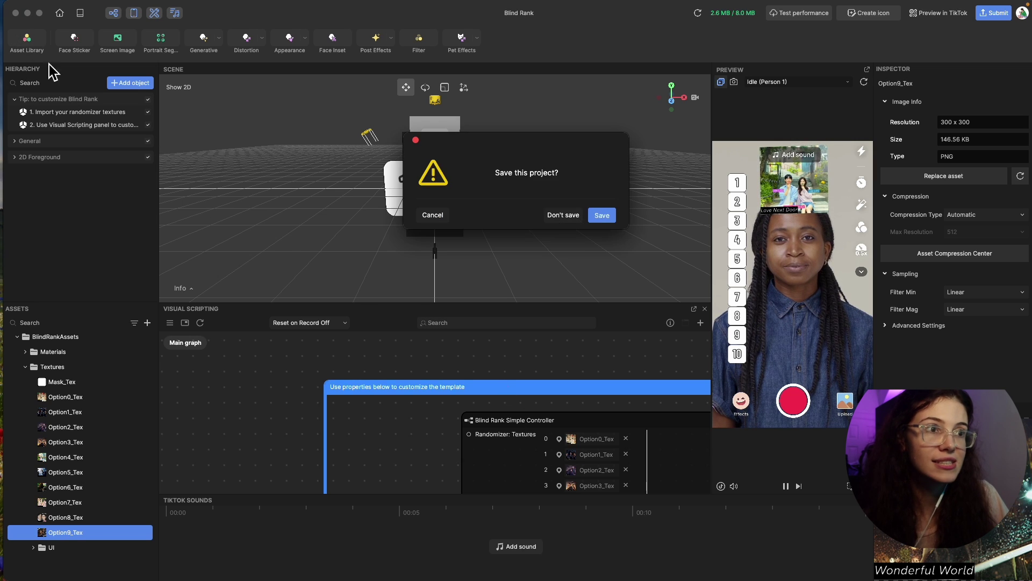
{"action": "left_click", "coordinate": [563, 216]}
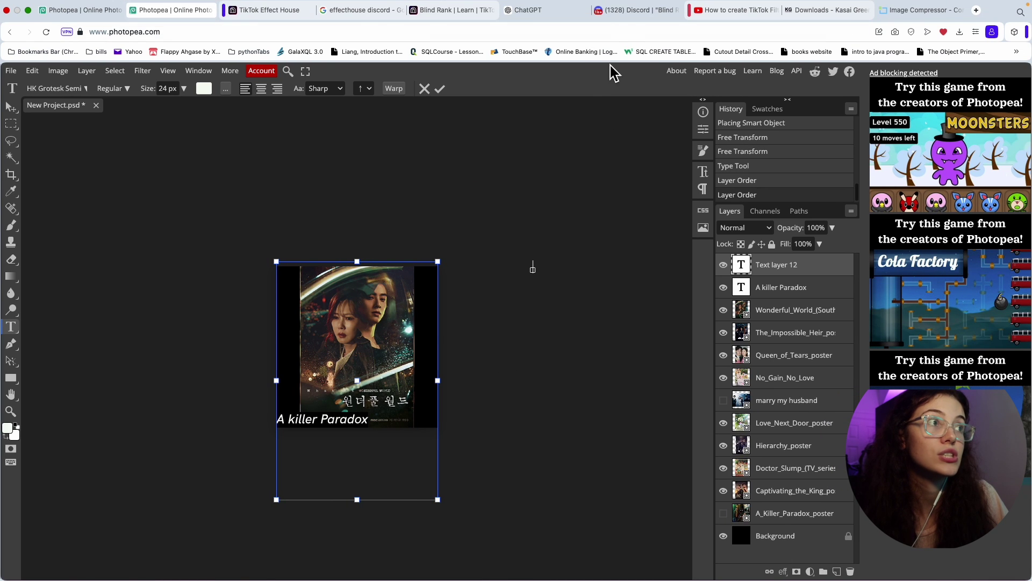
- Switch to the TikTok Effect House Discord server and look over its channel list and the Blind Rank Template thread
{"action": "left_click", "coordinate": [625, 12]}
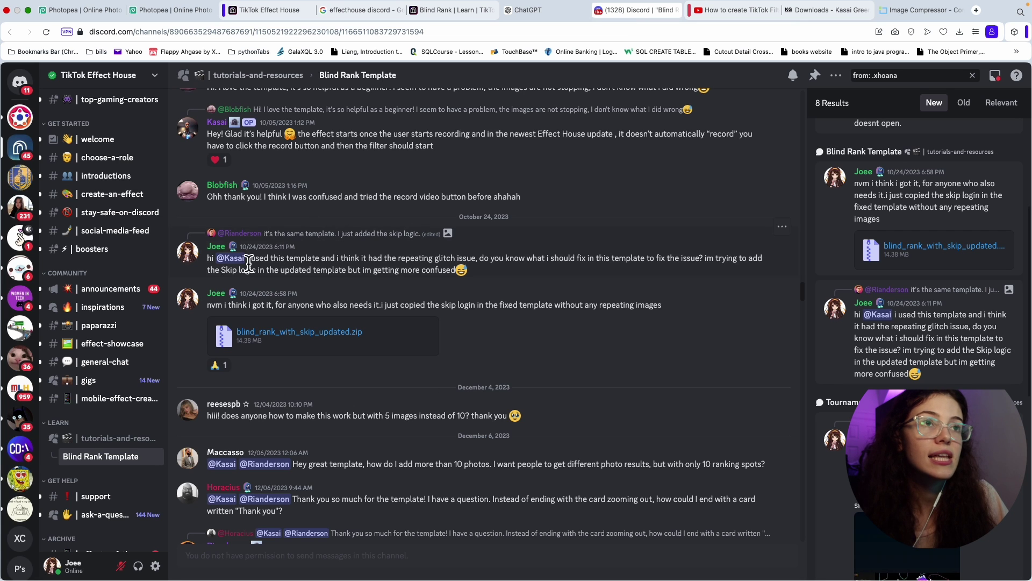
{"action": "scroll", "coordinate": [94, 365], "scroll_direction": "up", "scroll_amount": 3}
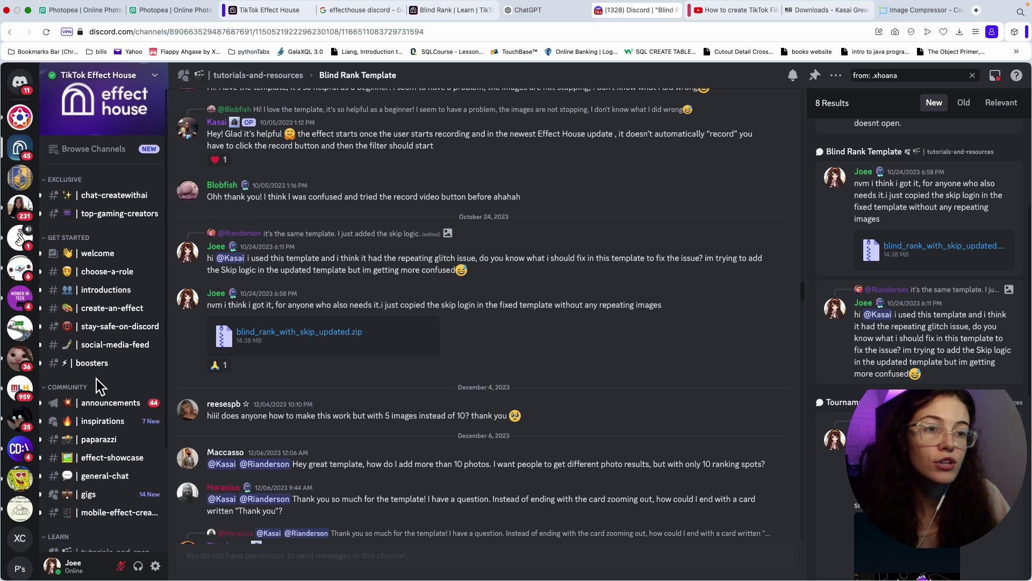
{"action": "scroll", "coordinate": [99, 385], "scroll_direction": "down", "scroll_amount": 3}
{"action": "scroll", "coordinate": [108, 395], "scroll_direction": "up", "scroll_amount": 3}
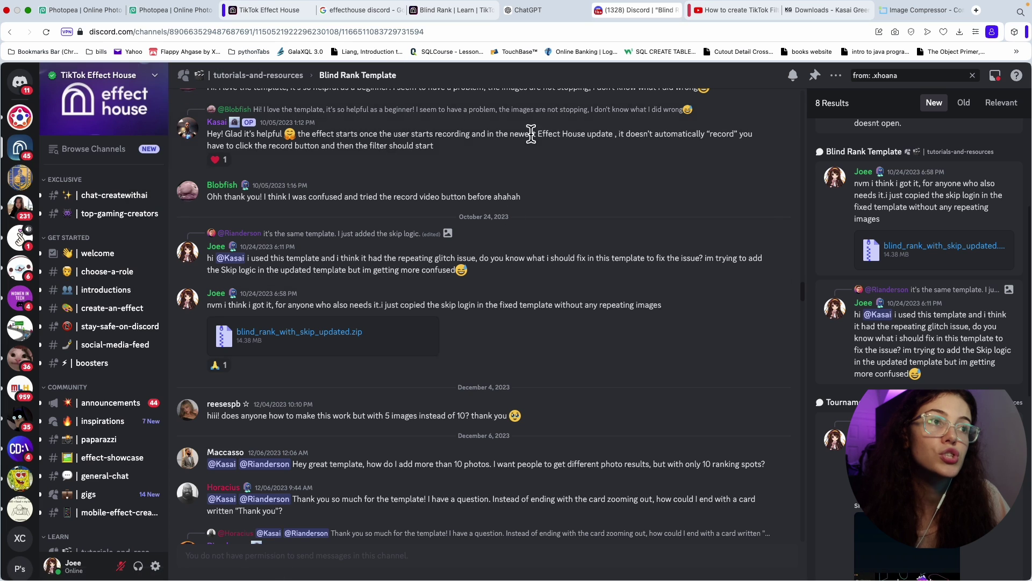
{"action": "scroll", "coordinate": [199, 302], "scroll_direction": "up", "scroll_amount": 10}
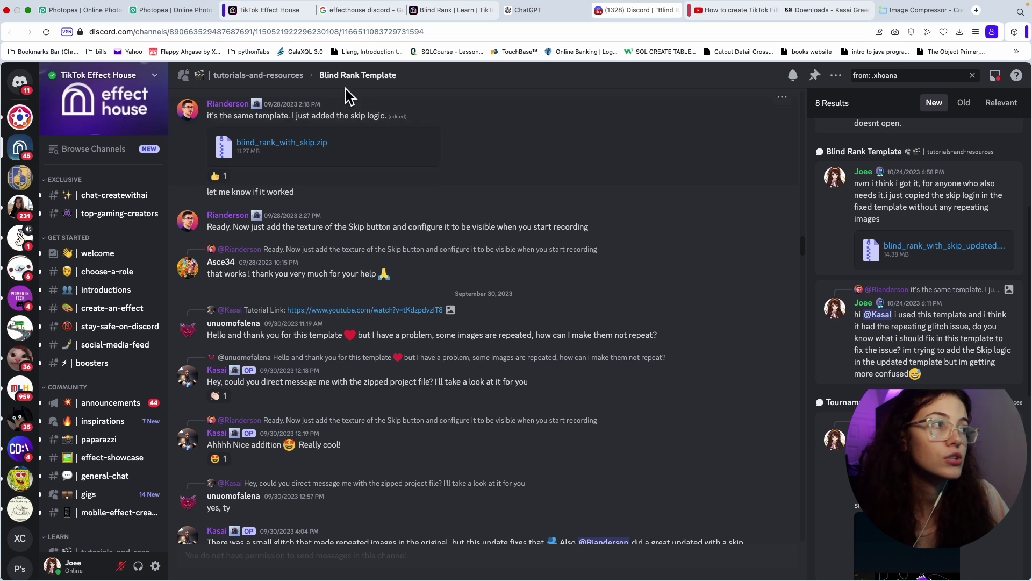
- Search Google for "effect house discord" in the browser tab showing the image compressor
{"action": "left_click", "coordinate": [921, 10]}
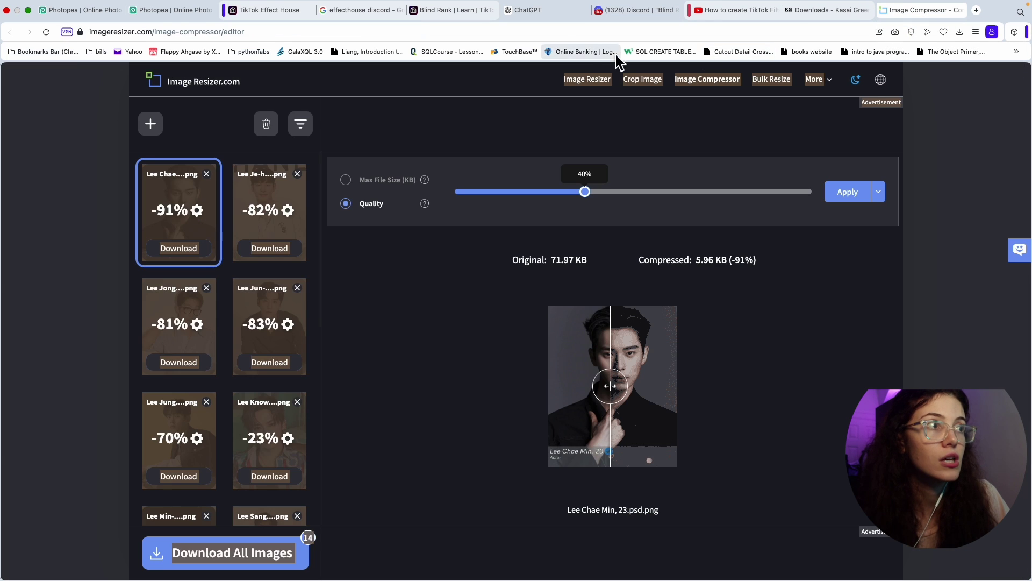
{"action": "left_click", "coordinate": [559, 33]}
{"action": "type", "text": "effe"}
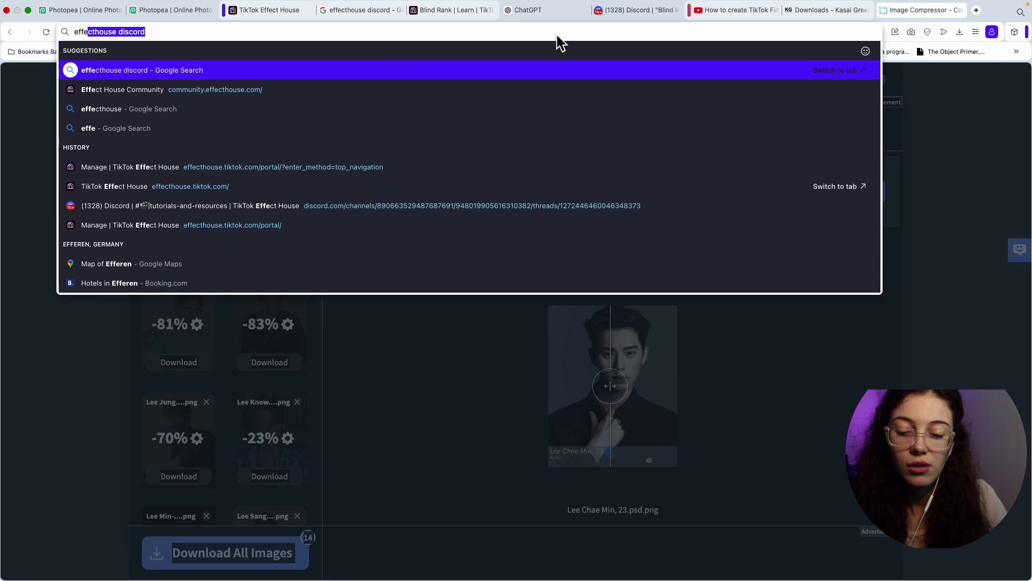
{"action": "type", "text": "ct house d"}
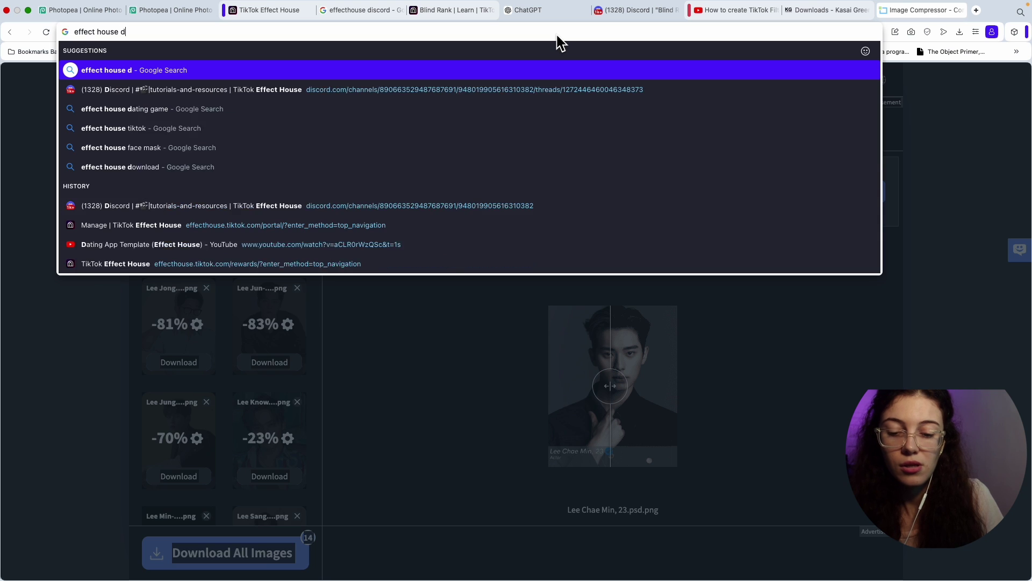
{"action": "type", "text": "ix"}
{"action": "key", "text": "BackSpace"}
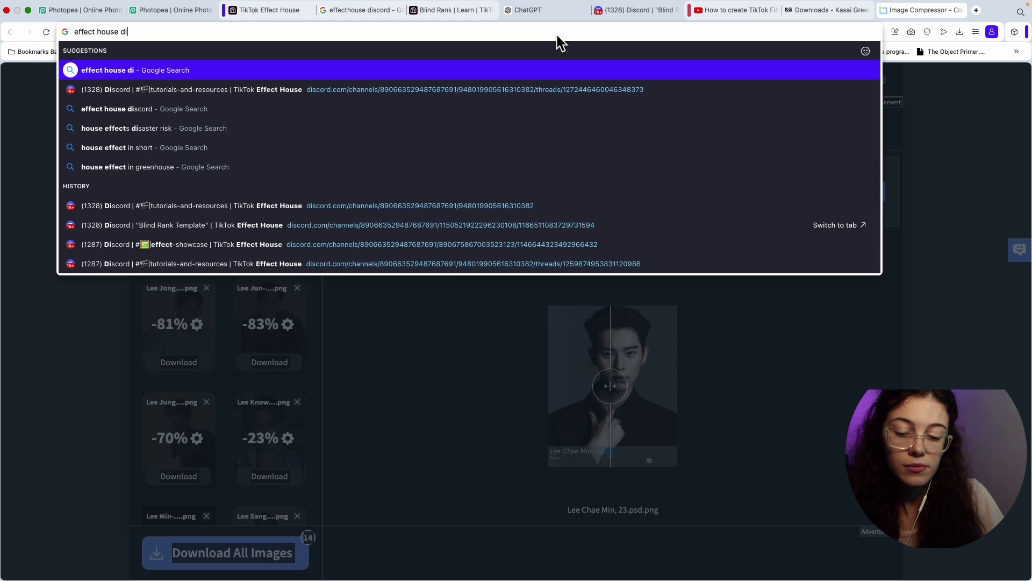
{"action": "type", "text": "scod"}
{"action": "key", "text": "BackSpace"}
{"action": "type", "text": "rd"}
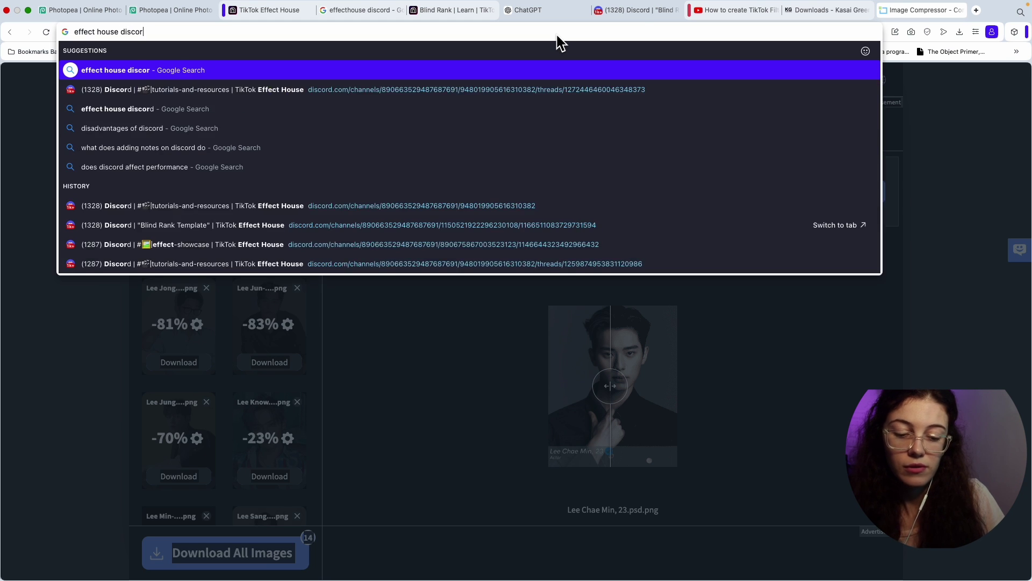
{"action": "key", "text": "Return"}
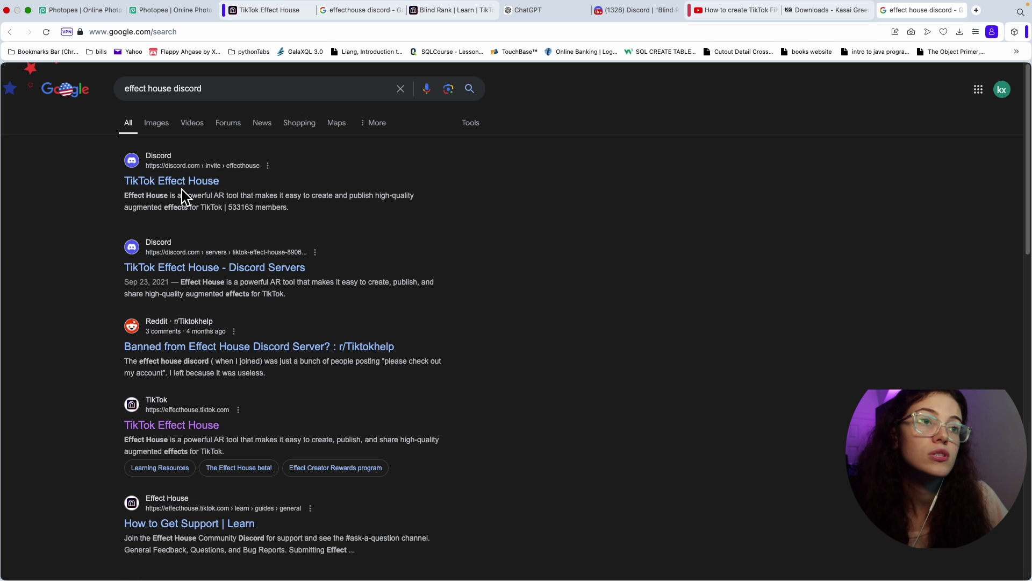
- Return to the Effect House Discord, search for messages from the template sharer's username and open their updated skip version post in Blind Rank Template
{"action": "left_click", "coordinate": [641, 15]}
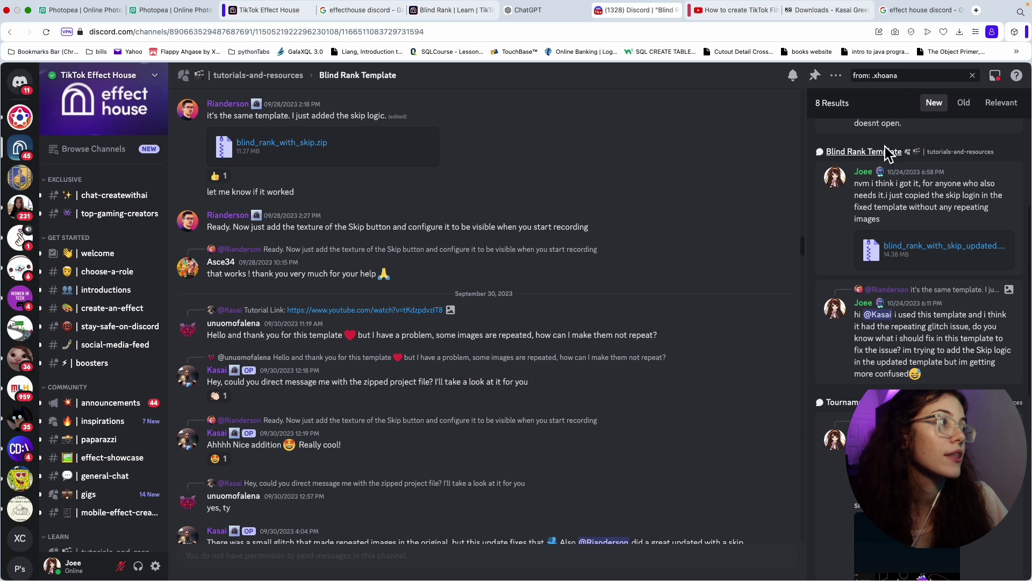
{"action": "triple_click", "coordinate": [912, 78]}
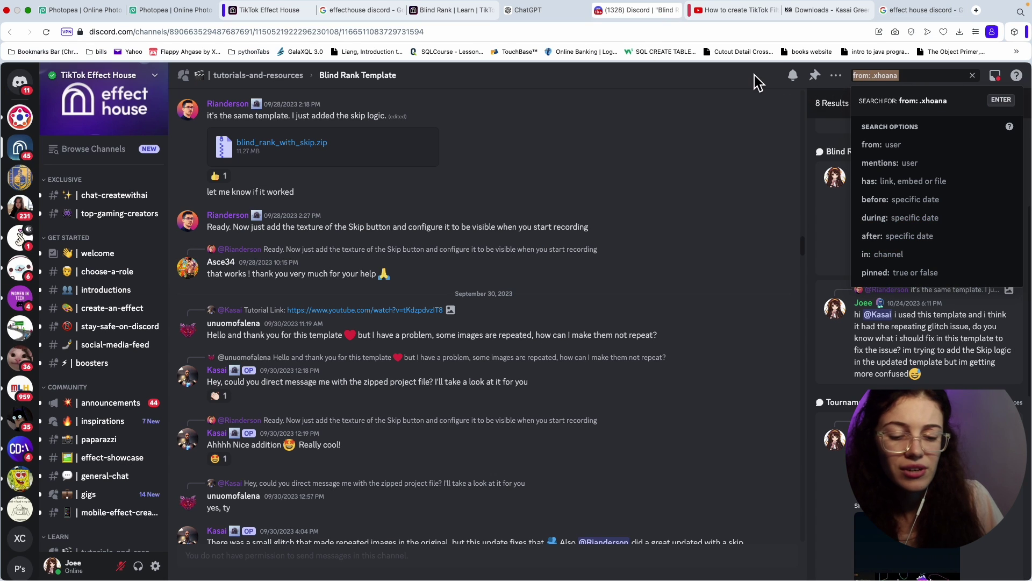
{"action": "key", "text": "BackSpace"}
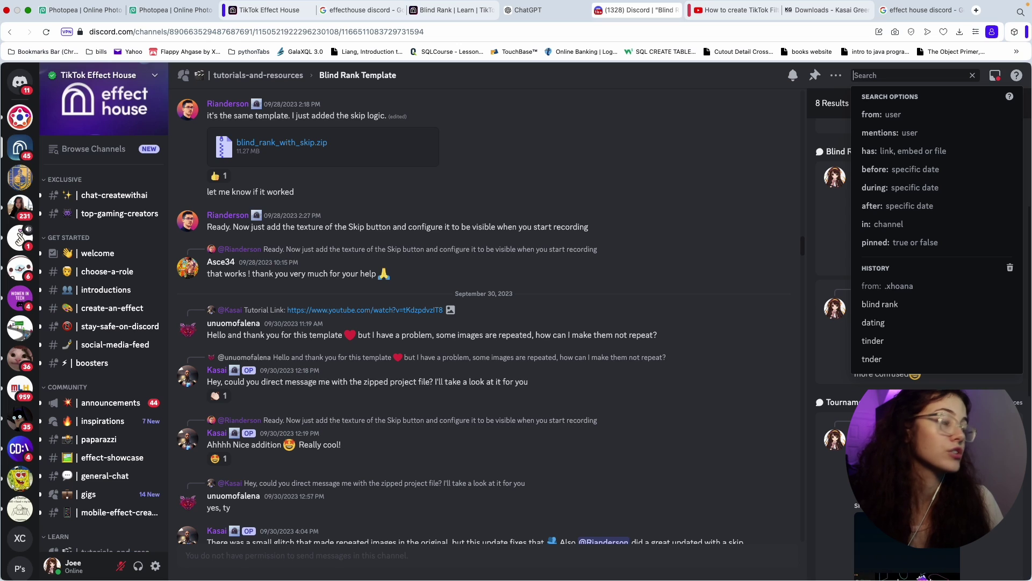
{"action": "type", "text": "joee"}
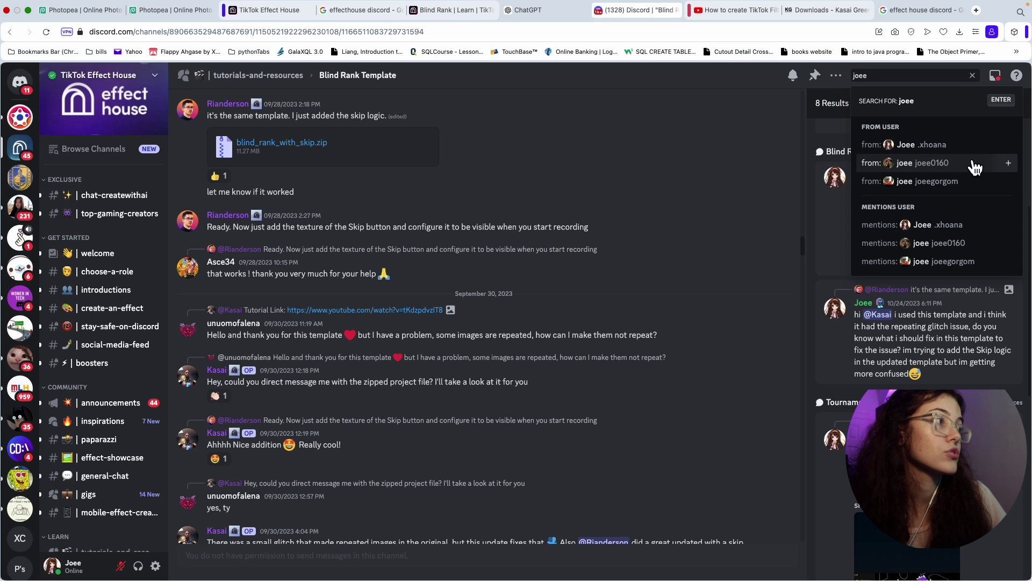
{"action": "left_click", "coordinate": [956, 152]}
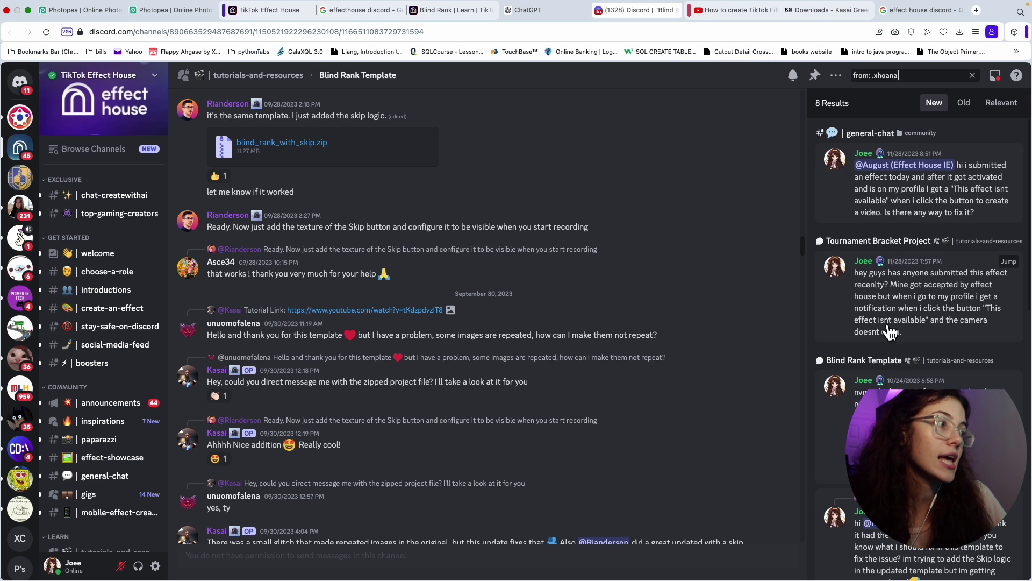
{"action": "scroll", "coordinate": [902, 356], "scroll_direction": "down", "scroll_amount": 1}
{"action": "left_click", "coordinate": [909, 379]}
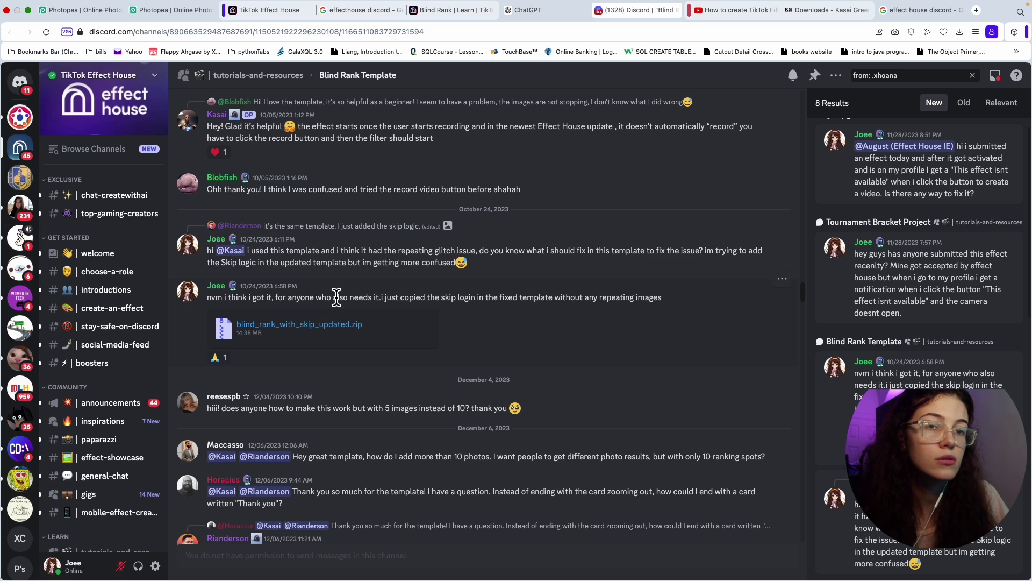
- Go back through the Blind Rank Template thread to the original post's Blind Ranking Template tutorial link
{"action": "scroll", "coordinate": [337, 297], "scroll_direction": "up", "scroll_amount": 5}
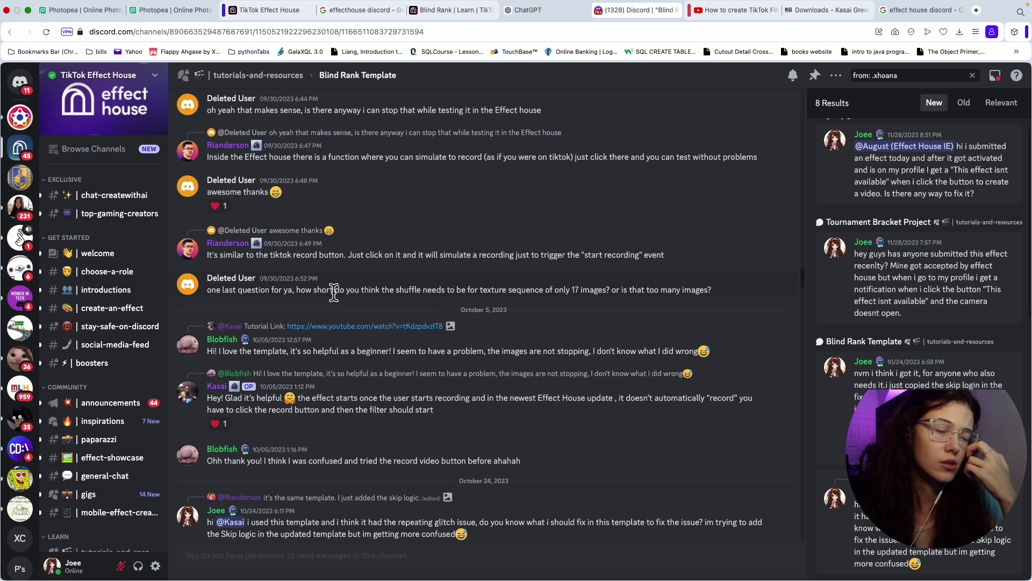
{"action": "scroll", "coordinate": [357, 338], "scroll_direction": "up", "scroll_amount": 10}
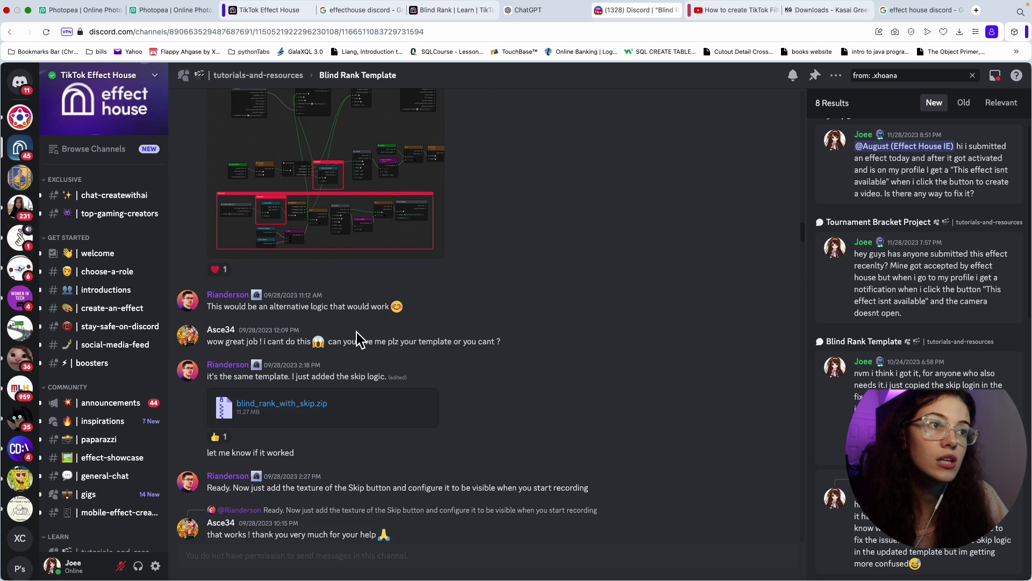
{"action": "scroll", "coordinate": [357, 339], "scroll_direction": "up", "scroll_amount": 3}
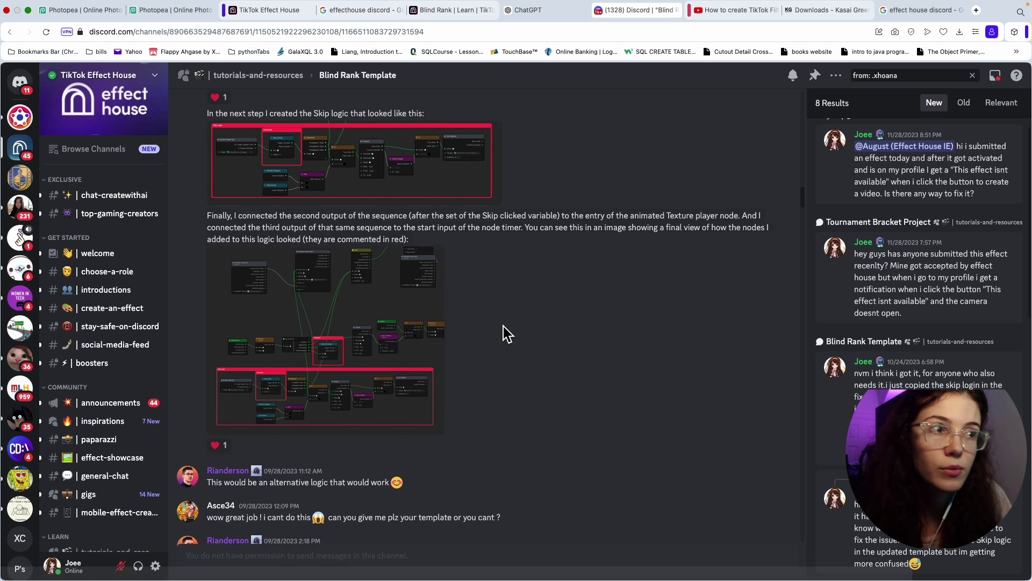
{"action": "scroll", "coordinate": [506, 334], "scroll_direction": "up", "scroll_amount": 15}
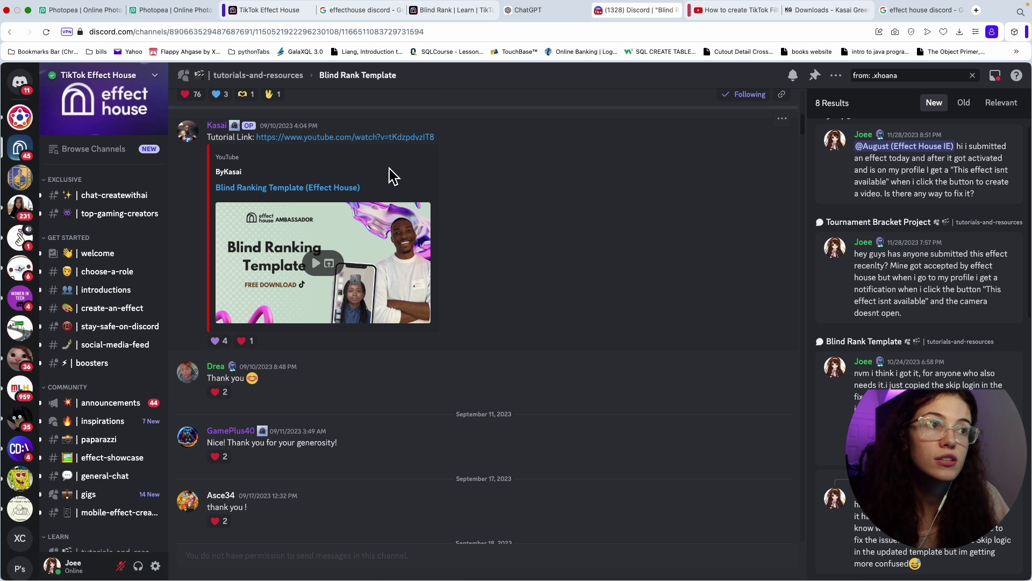
- Review the thread's instructions and node graphs for adding Skip logic, through to the blind_rank_with_skip.zip post
{"action": "scroll", "coordinate": [438, 376], "scroll_direction": "down", "scroll_amount": 10}
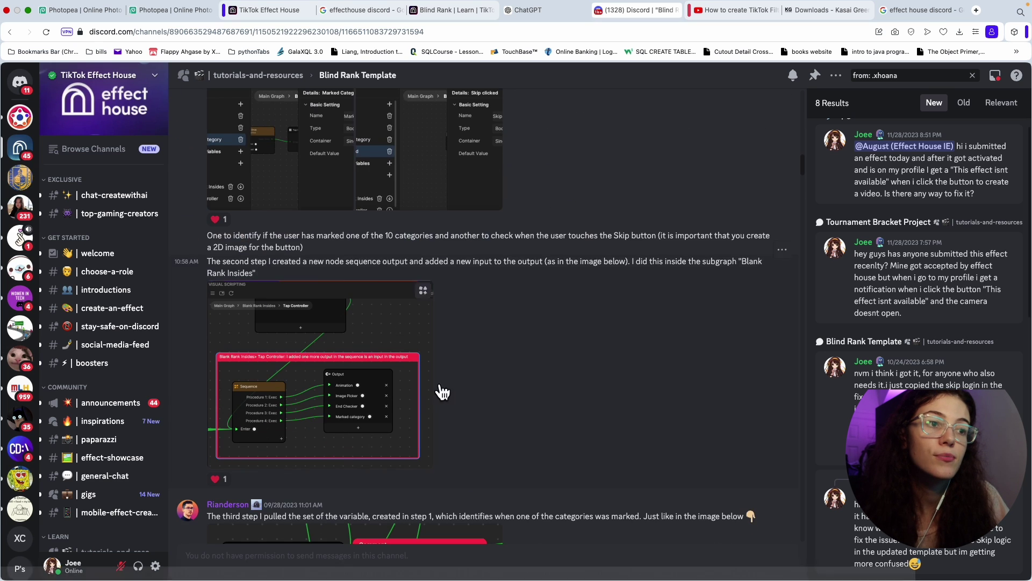
{"action": "scroll", "coordinate": [376, 371], "scroll_direction": "down", "scroll_amount": 2}
{"action": "scroll", "coordinate": [452, 441], "scroll_direction": "down", "scroll_amount": 6}
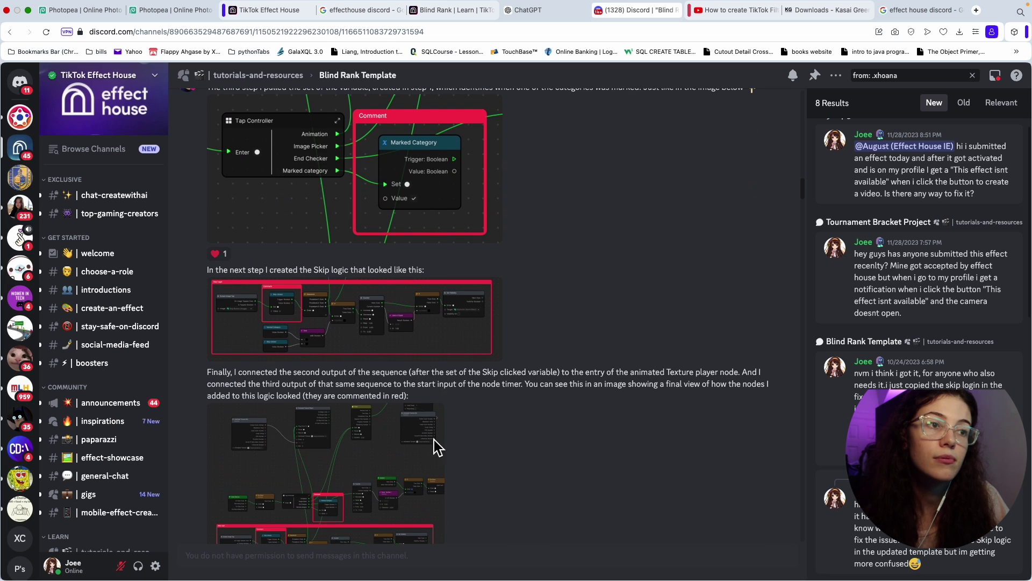
{"action": "scroll", "coordinate": [447, 314], "scroll_direction": "down", "scroll_amount": 4}
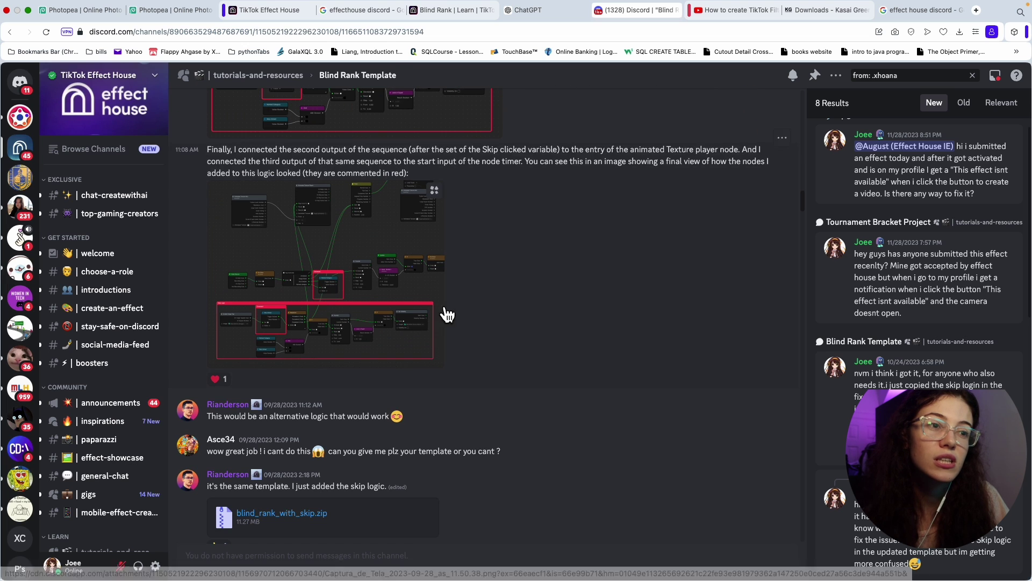
{"action": "scroll", "coordinate": [377, 451], "scroll_direction": "down", "scroll_amount": 1}
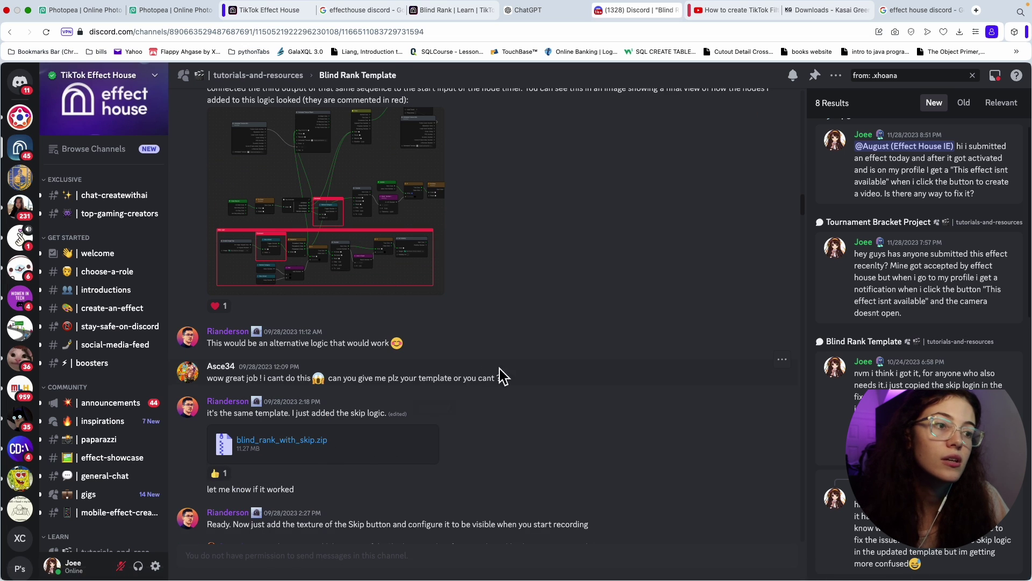
{"action": "scroll", "coordinate": [531, 369], "scroll_direction": "down", "scroll_amount": 3}
{"action": "left_click_drag", "start_coordinate": [310, 250], "coordinate": [385, 252]}
{"action": "left_click", "coordinate": [374, 400]}
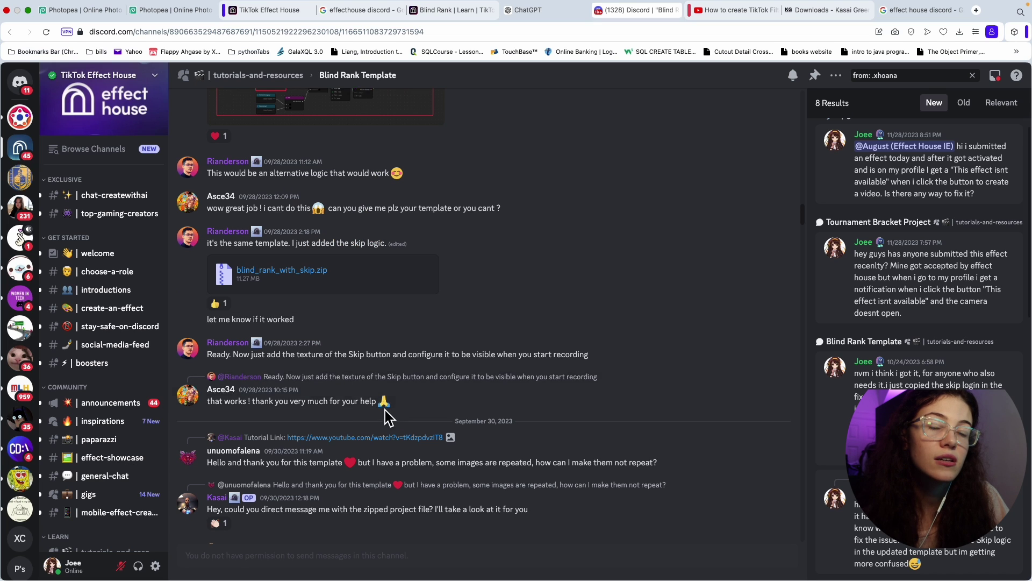
- Examine the thread's repeated-image discussion and the posts sharing blind_rank_3_2.zip and blind_rank_with_skip_updated.zip
{"action": "scroll", "coordinate": [385, 412], "scroll_direction": "down", "scroll_amount": 2}
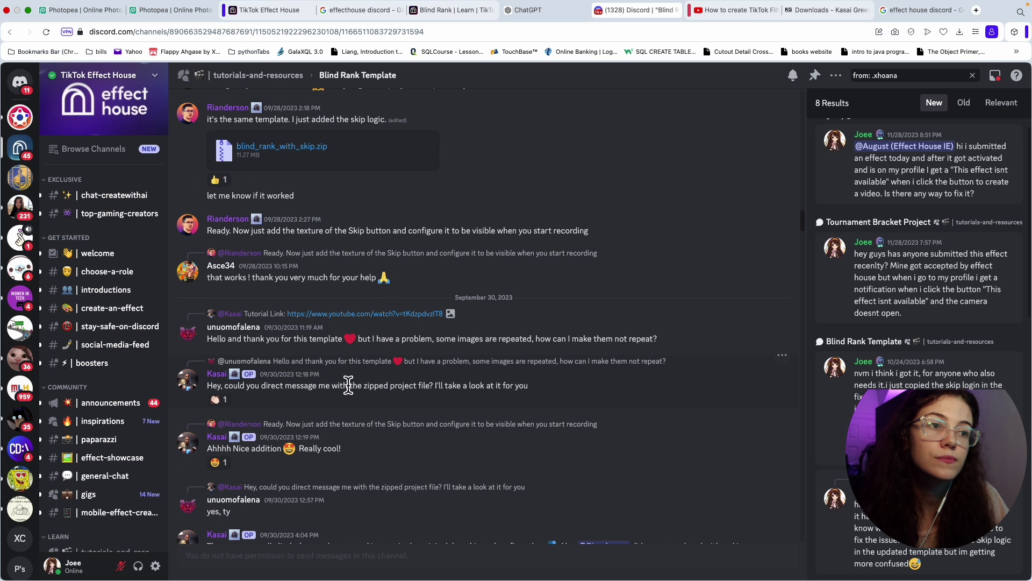
{"action": "scroll", "coordinate": [348, 385], "scroll_direction": "down", "scroll_amount": 1}
{"action": "scroll", "coordinate": [351, 388], "scroll_direction": "down", "scroll_amount": 2}
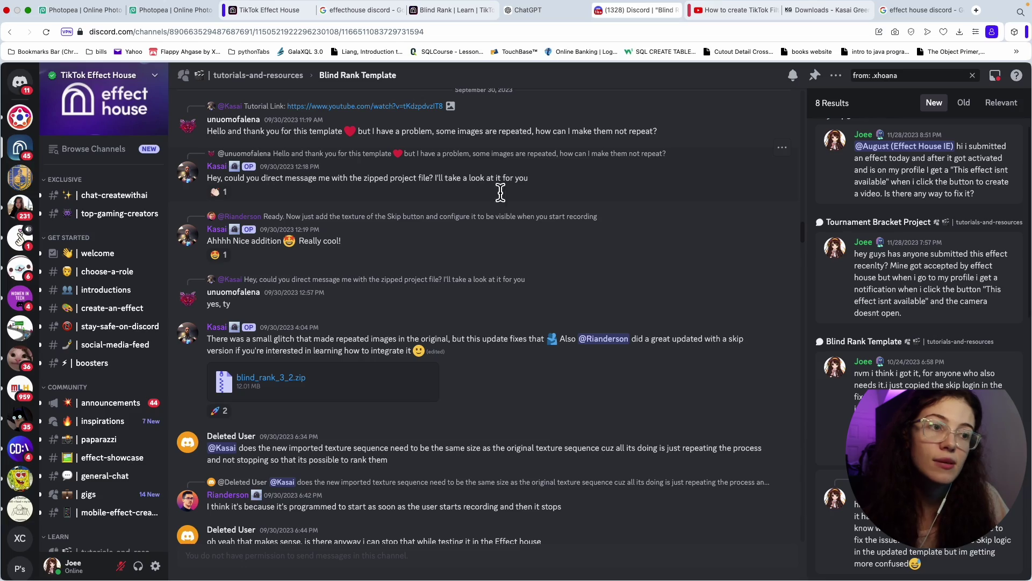
{"action": "scroll", "coordinate": [463, 468], "scroll_direction": "down", "scroll_amount": 15}
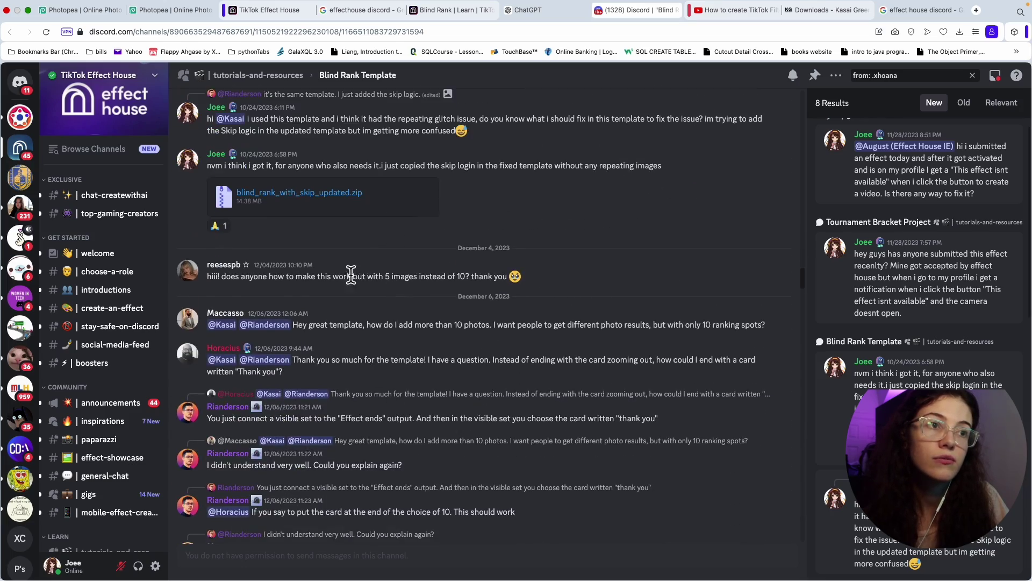
- Switch to Effect House and open the blind rank project from the blind rank with skip updated folder in Downloads
{"action": "key", "text": "ctrl+Left"}
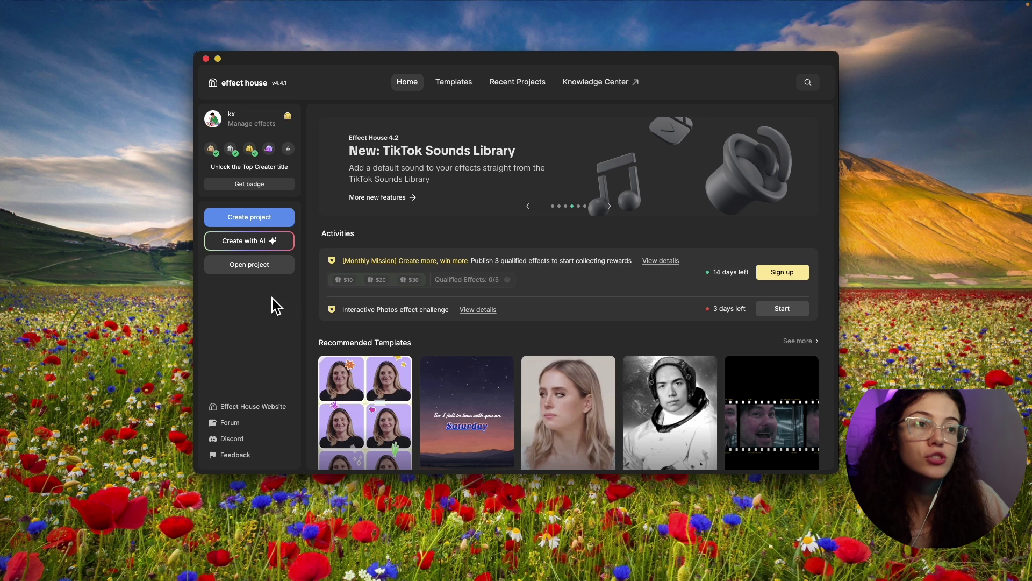
{"action": "left_click", "coordinate": [260, 271]}
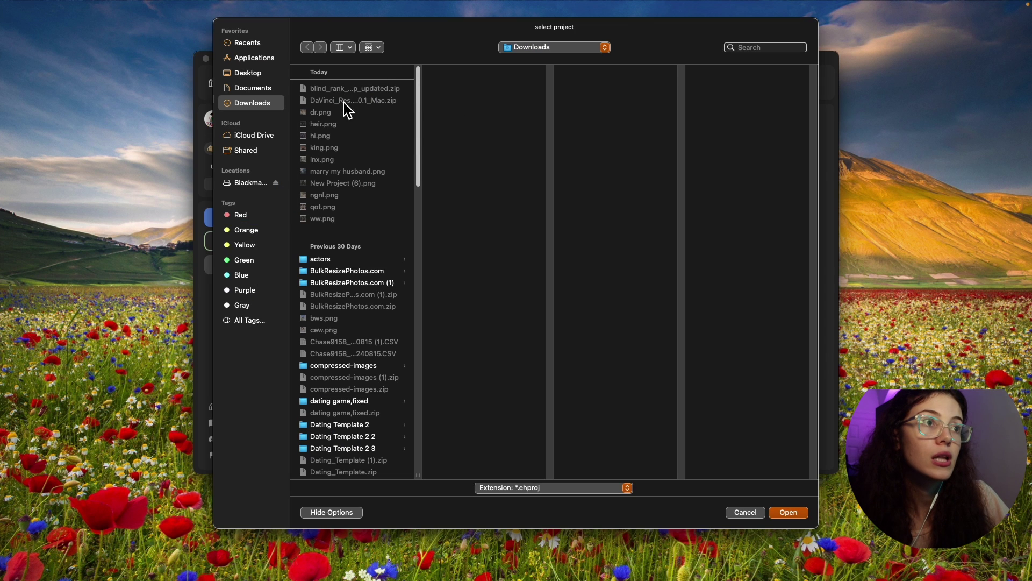
{"action": "scroll", "coordinate": [360, 298], "scroll_direction": "down", "scroll_amount": 20}
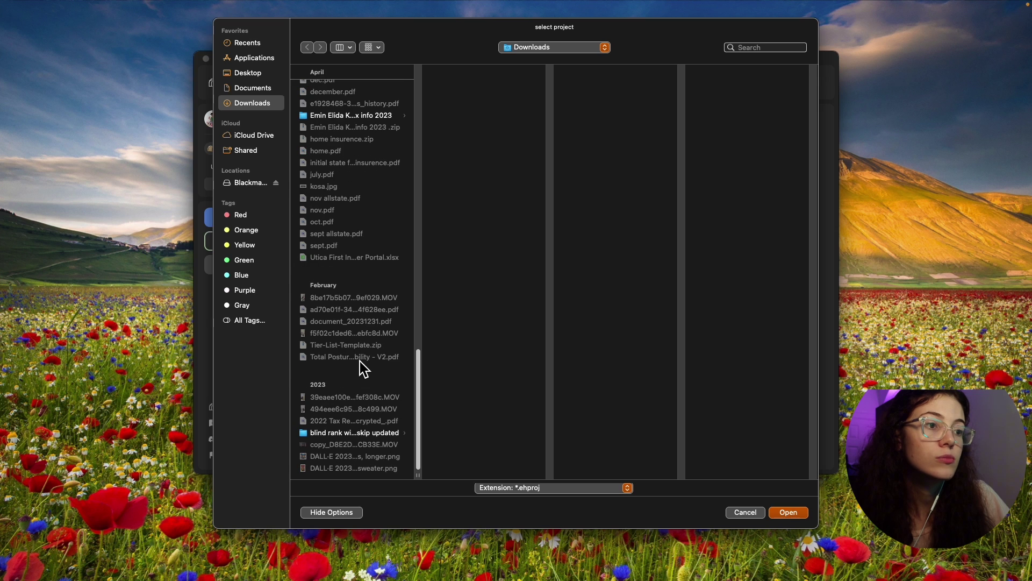
{"action": "left_click", "coordinate": [364, 433]}
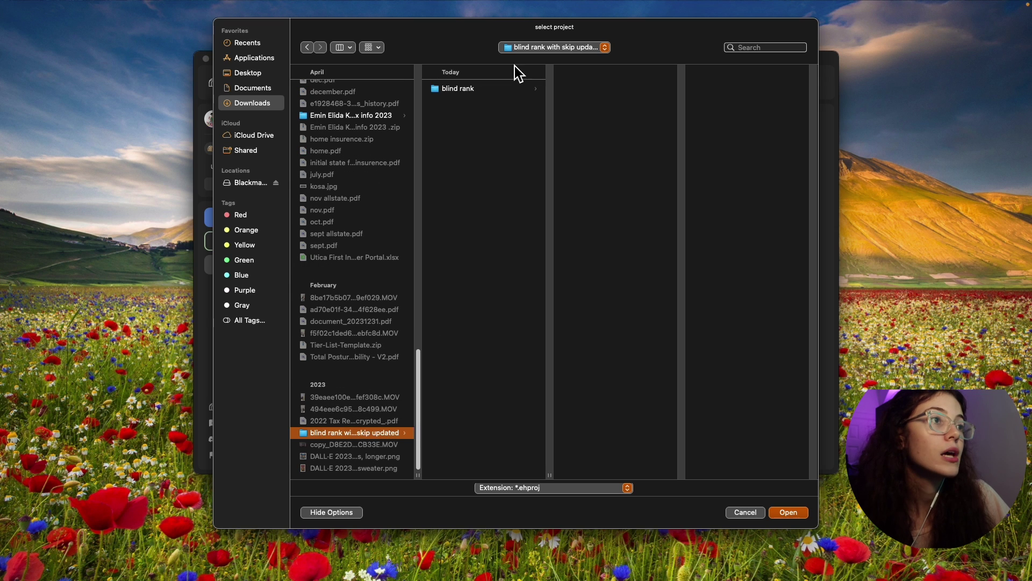
{"action": "left_click", "coordinate": [486, 89]}
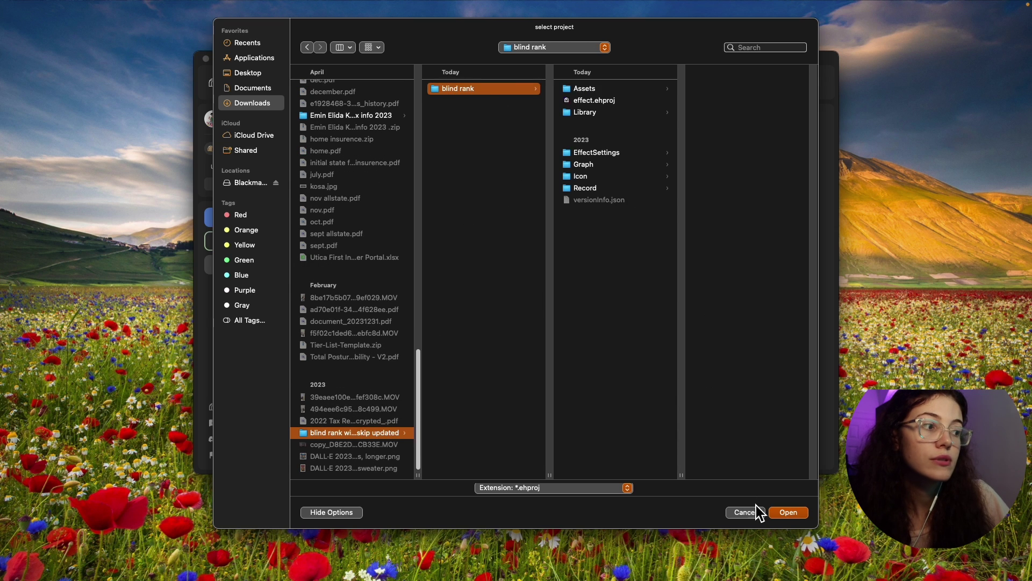
{"action": "left_click", "coordinate": [794, 515]}
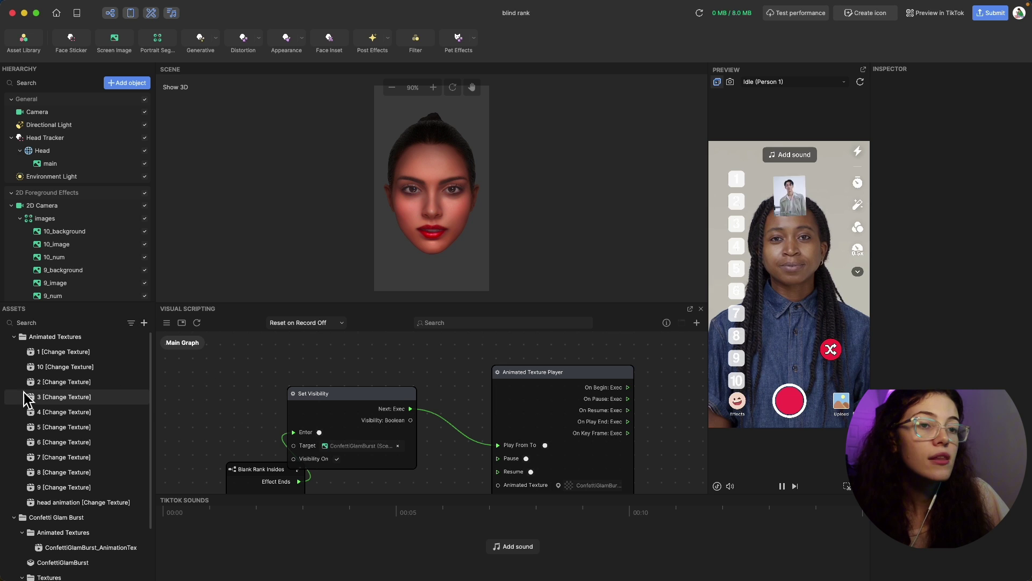
- Expand the Textures asset folder and select the images texture sequence
{"action": "scroll", "coordinate": [75, 484], "scroll_direction": "down", "scroll_amount": 3}
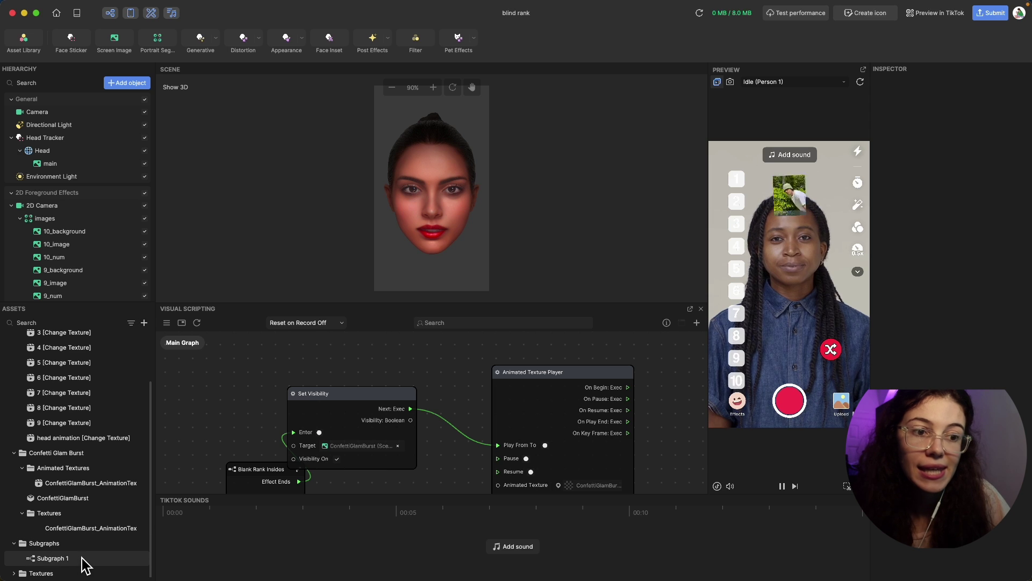
{"action": "left_click", "coordinate": [14, 573]}
{"action": "scroll", "coordinate": [92, 542], "scroll_direction": "down", "scroll_amount": 7}
{"action": "scroll", "coordinate": [97, 541], "scroll_direction": "down", "scroll_amount": 3}
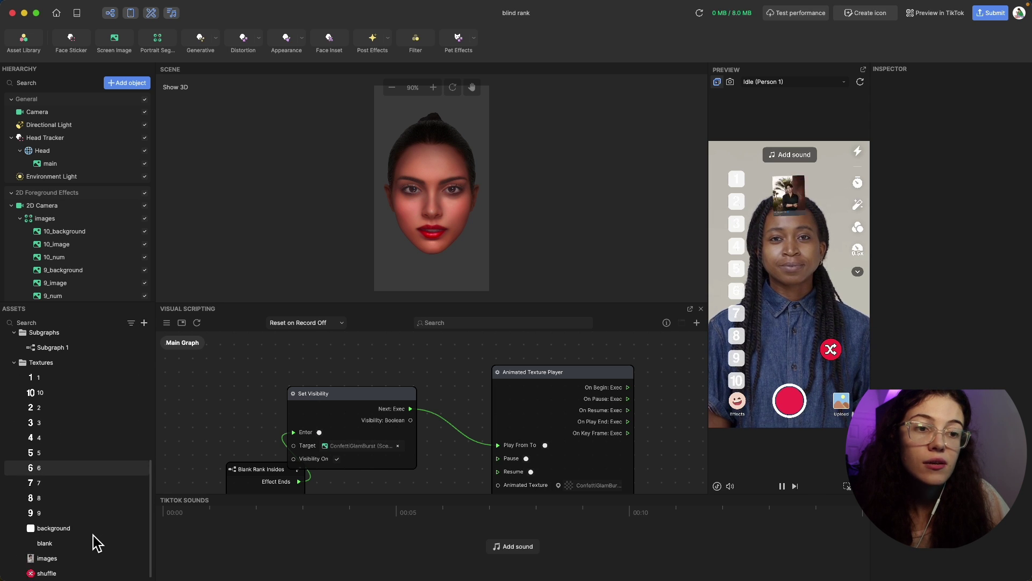
{"action": "left_click", "coordinate": [56, 561]}
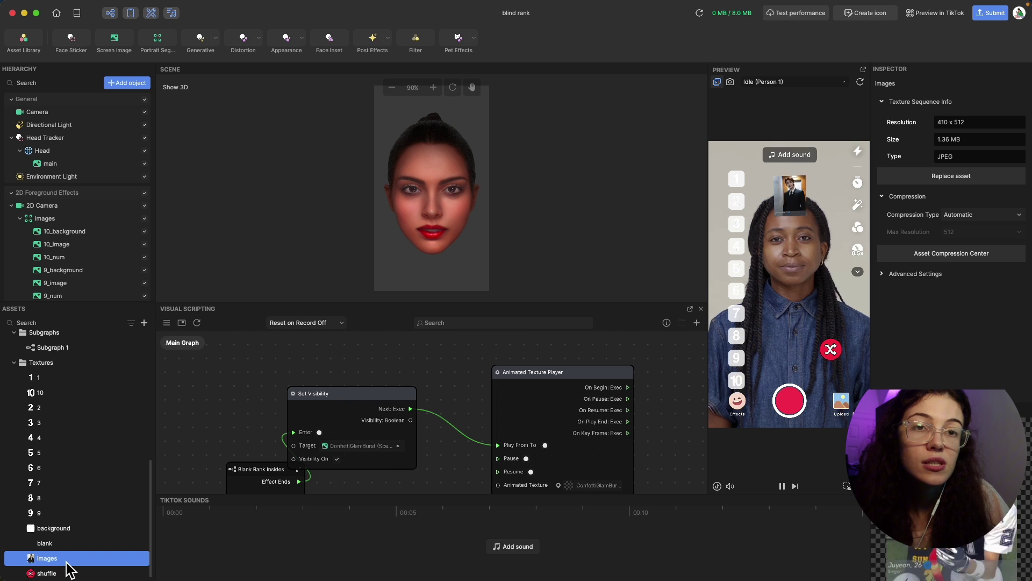
- Replace the images texture sequence with the ten drama pictures in Downloads, dr.png through ww.png, and refresh the effect package size
{"action": "right_click", "coordinate": [69, 569]}
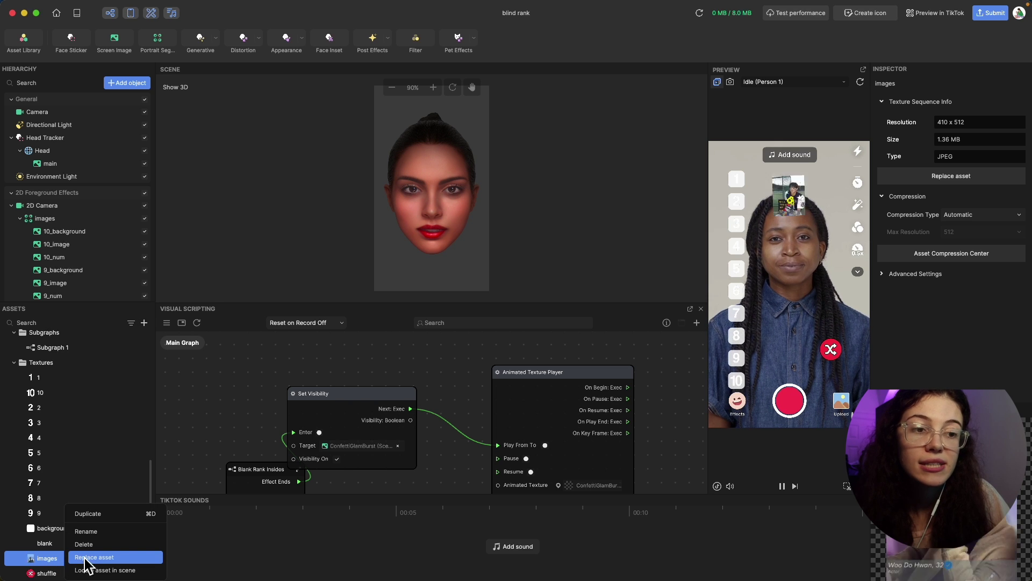
{"action": "left_click", "coordinate": [91, 564]}
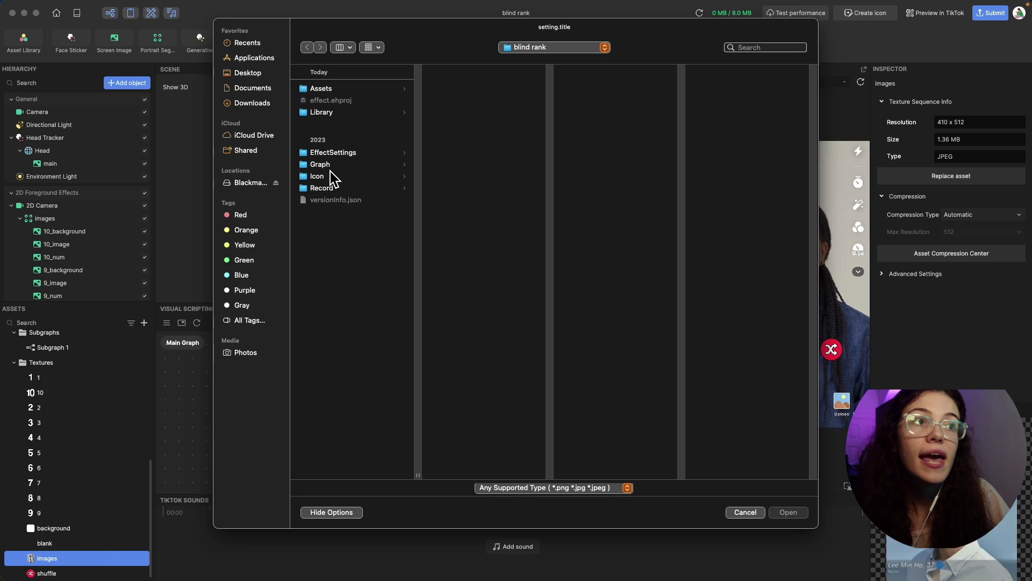
{"action": "left_click", "coordinate": [257, 91]}
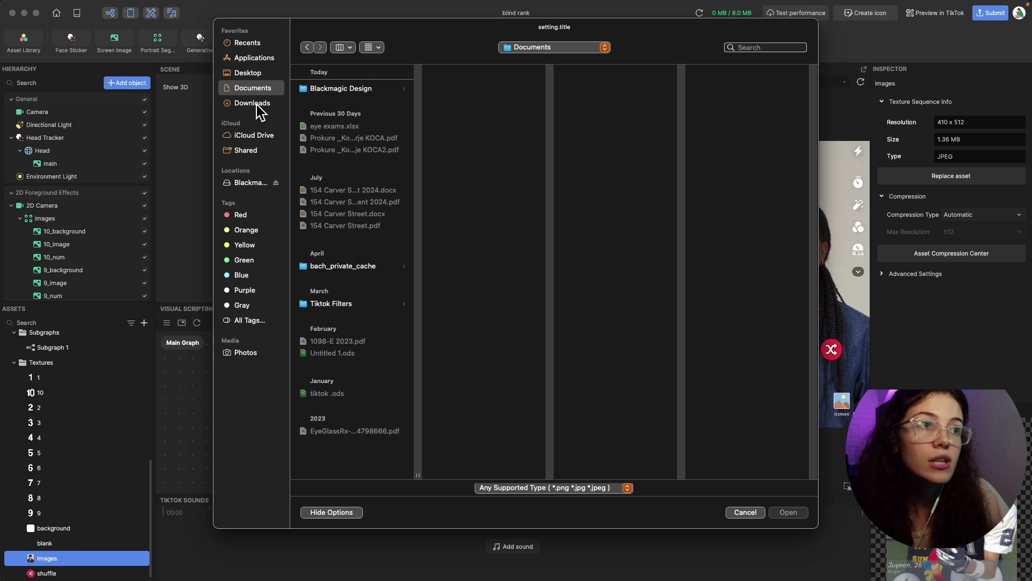
{"action": "left_click", "coordinate": [257, 107]}
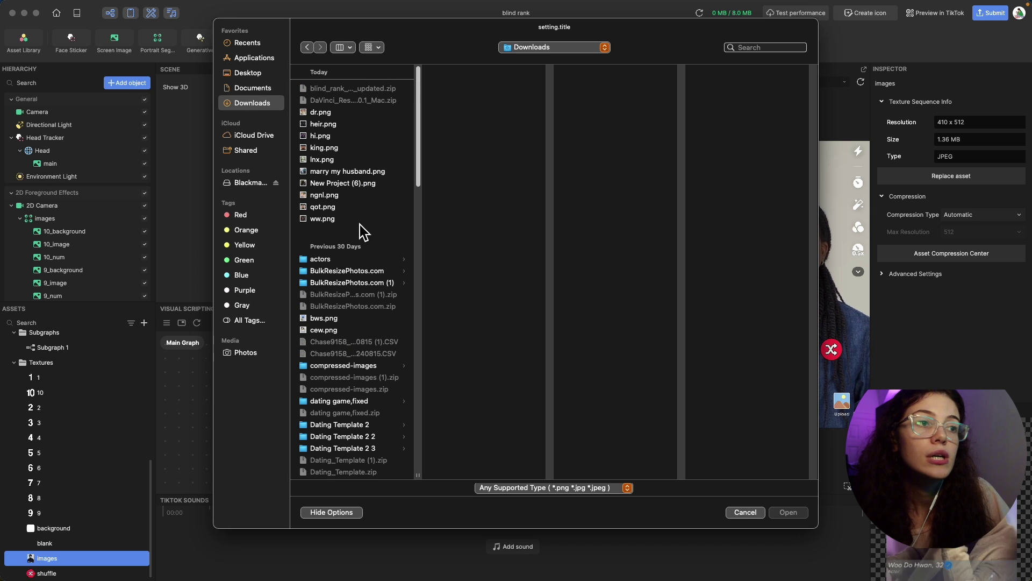
{"action": "left_click_drag", "start_coordinate": [364, 232], "coordinate": [359, 119]}
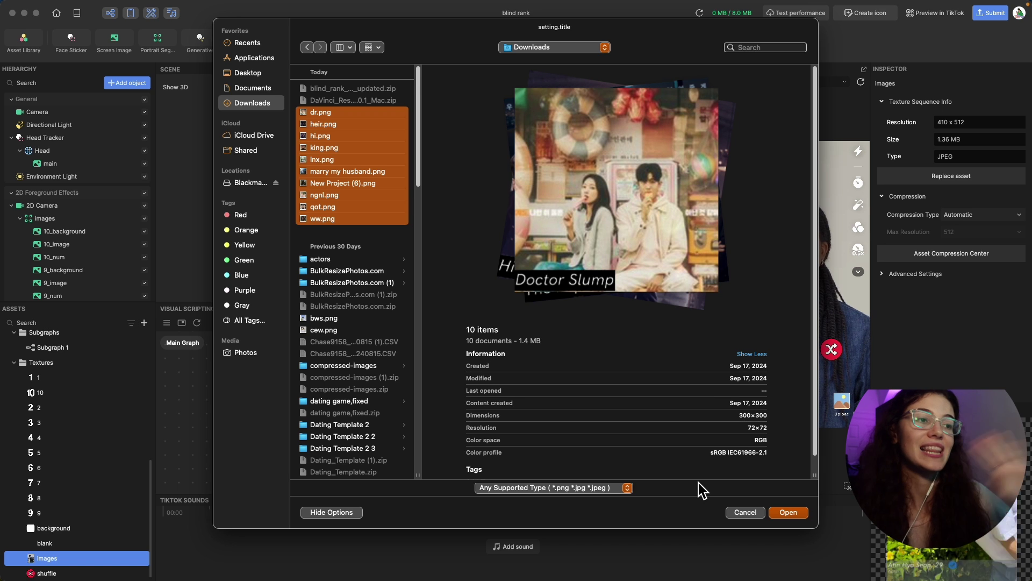
{"action": "left_click", "coordinate": [788, 513]}
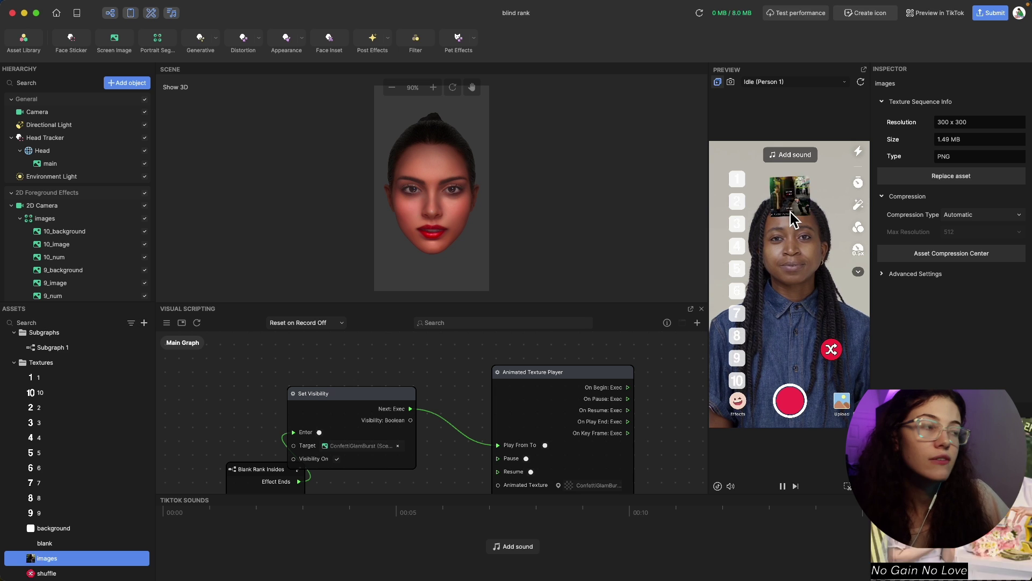
{"action": "left_click", "coordinate": [700, 13]}
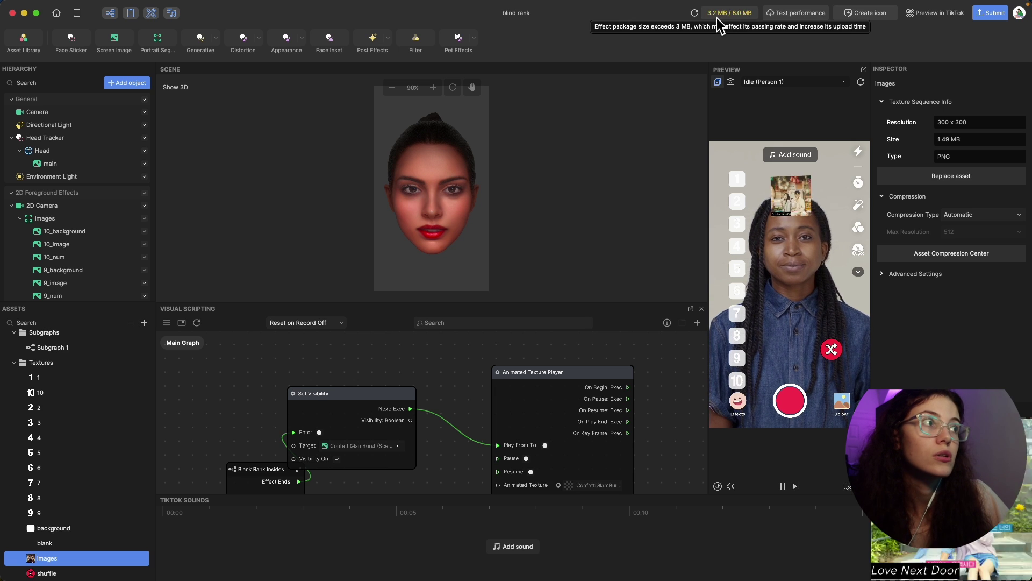
- Replace the images texture sequence with all the PNG pictures from New Folder With Items in Downloads
{"action": "right_click", "coordinate": [65, 560]}
{"action": "left_click", "coordinate": [99, 559]}
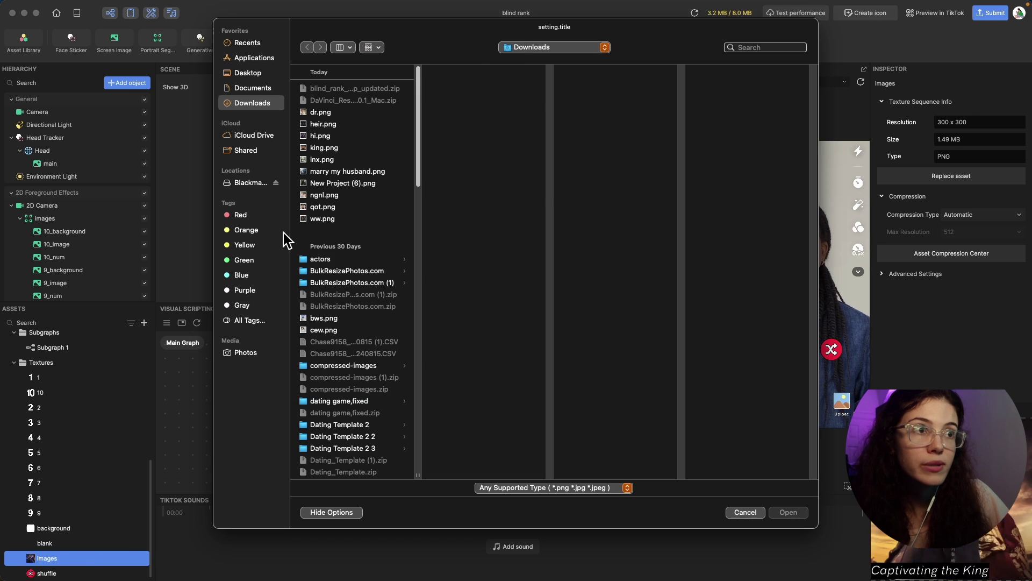
{"action": "left_click", "coordinate": [554, 47]}
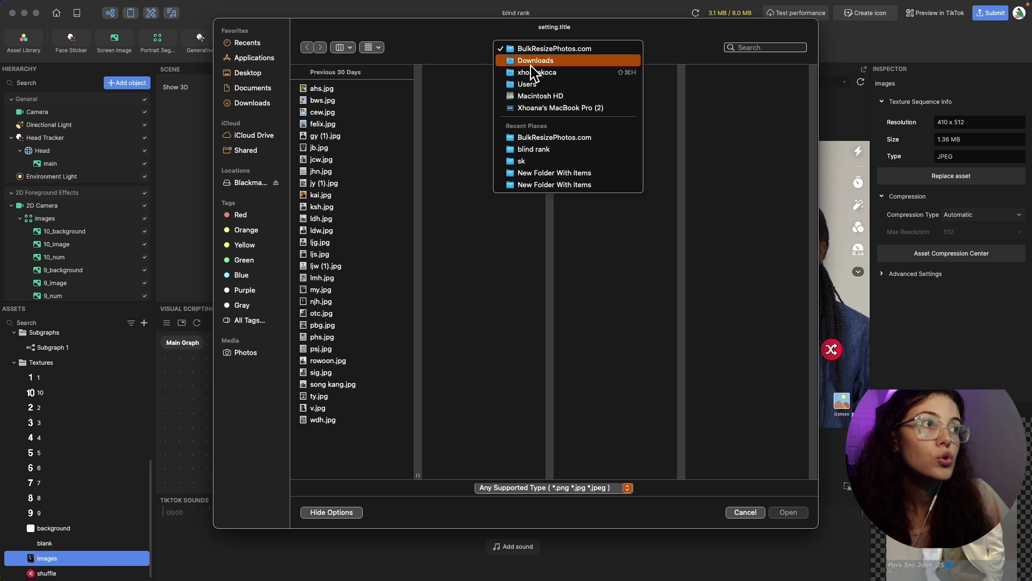
{"action": "left_click", "coordinate": [532, 62]}
{"action": "scroll", "coordinate": [380, 334], "scroll_direction": "down", "scroll_amount": 1}
{"action": "left_click", "coordinate": [376, 338]}
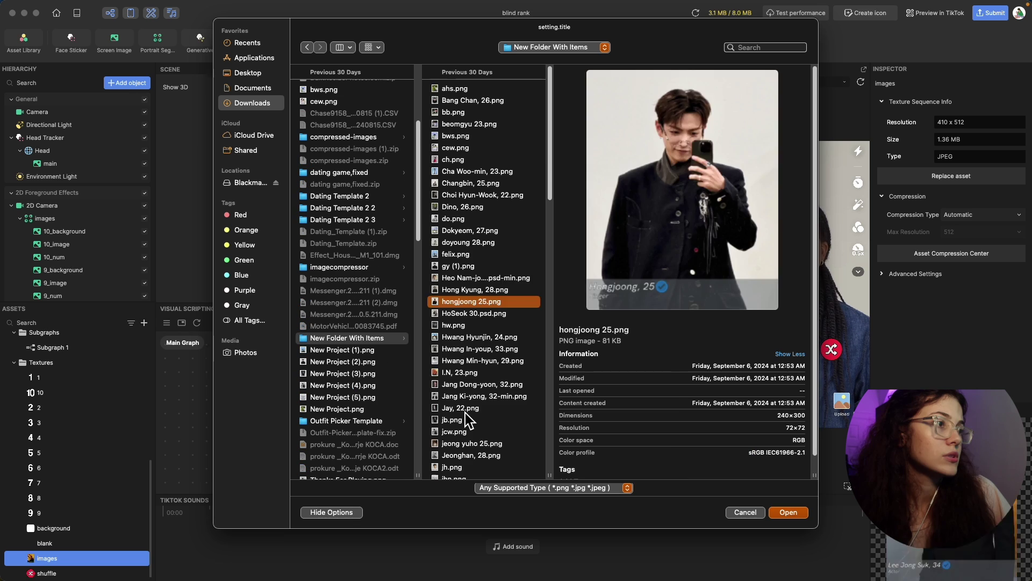
{"action": "left_click", "coordinate": [465, 408]}
{"action": "scroll", "coordinate": [467, 420], "scroll_direction": "down", "scroll_amount": 10}
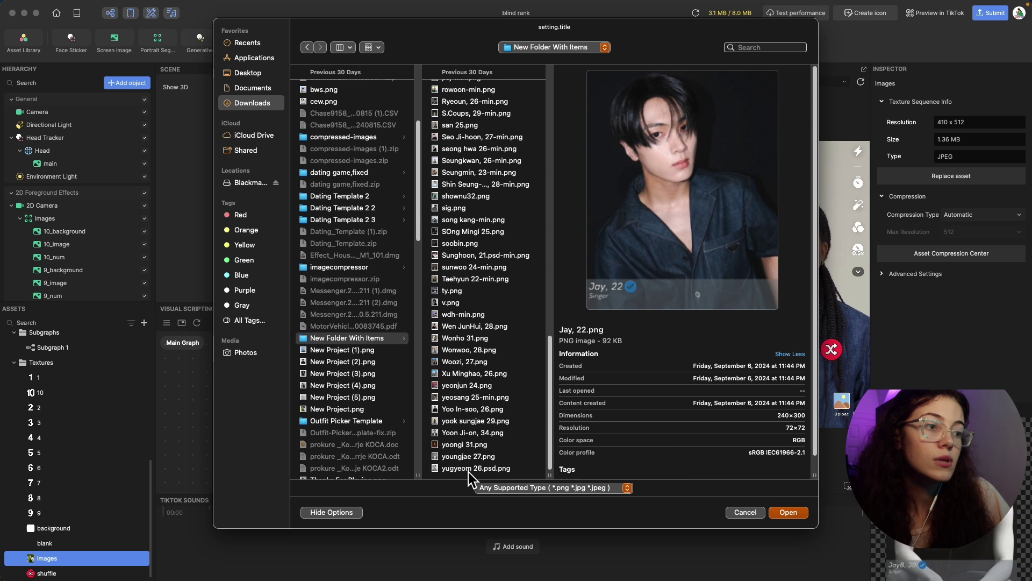
{"action": "left_click_drag", "start_coordinate": [469, 469], "coordinate": [468, 5]}
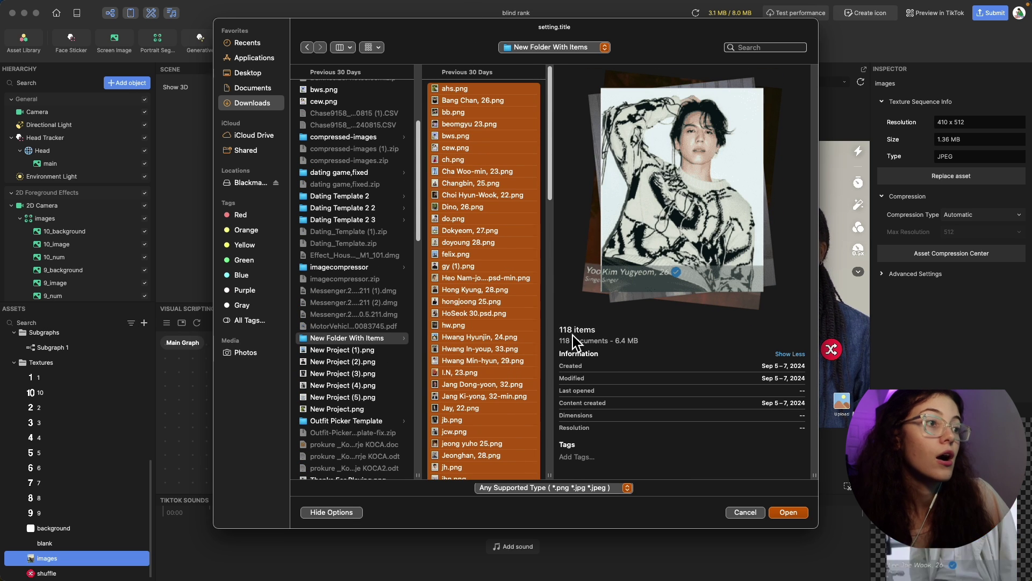
{"action": "left_click", "coordinate": [800, 514]}
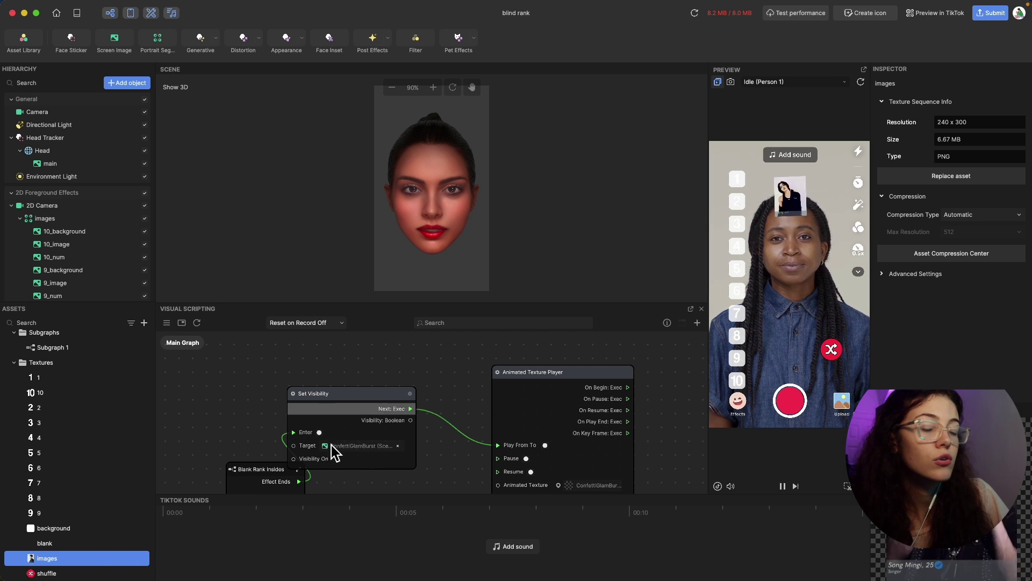
- Replace the images sequence with only the 98 pictures from hw.png onward in New Folder With Items, and refresh the package size
{"action": "right_click", "coordinate": [77, 562]}
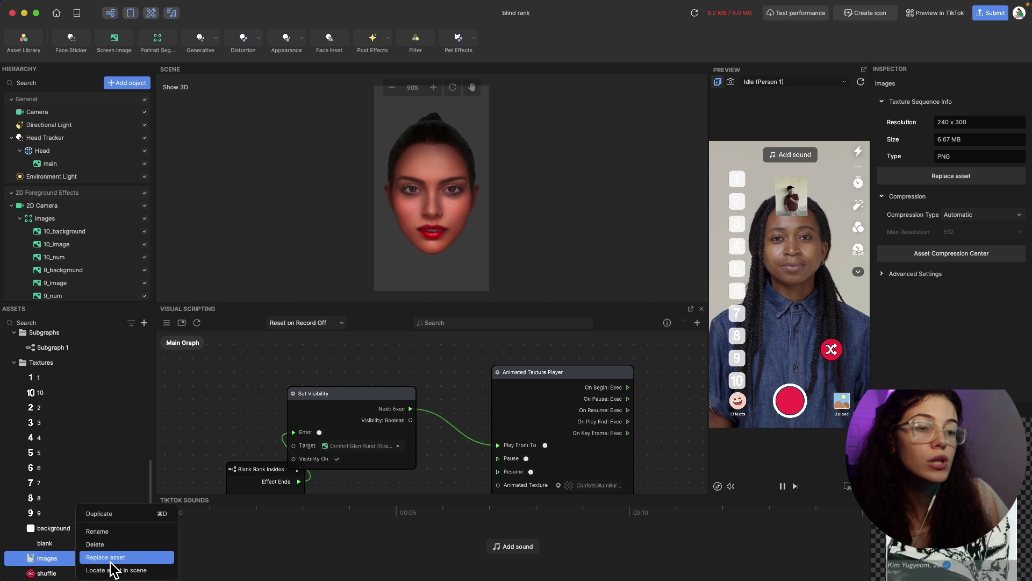
{"action": "left_click", "coordinate": [105, 557]}
{"action": "scroll", "coordinate": [387, 461], "scroll_direction": "down", "scroll_amount": 10}
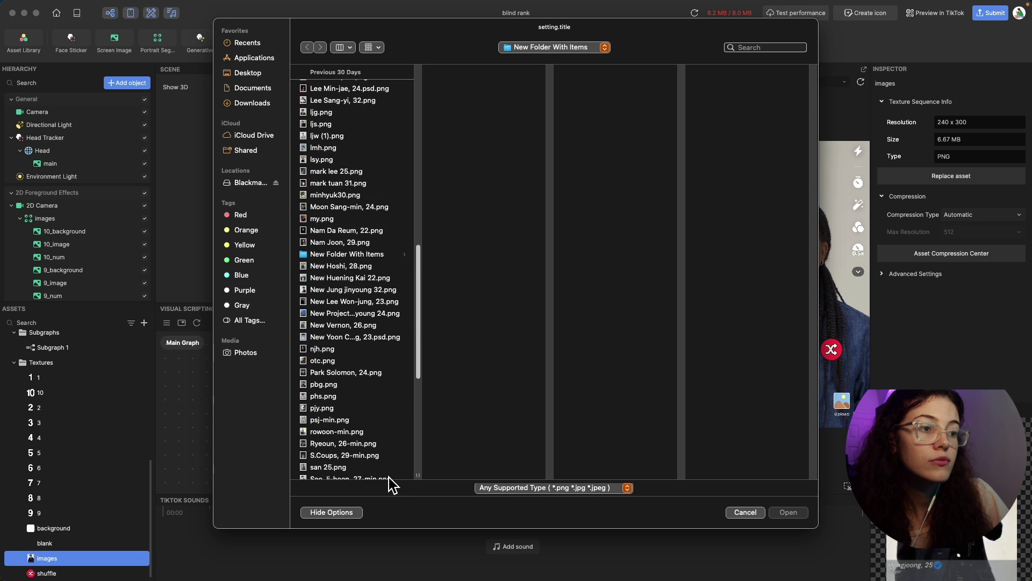
{"action": "scroll", "coordinate": [394, 434], "scroll_direction": "up", "scroll_amount": 5}
{"action": "left_click_drag", "start_coordinate": [391, 481], "coordinate": [391, 322]}
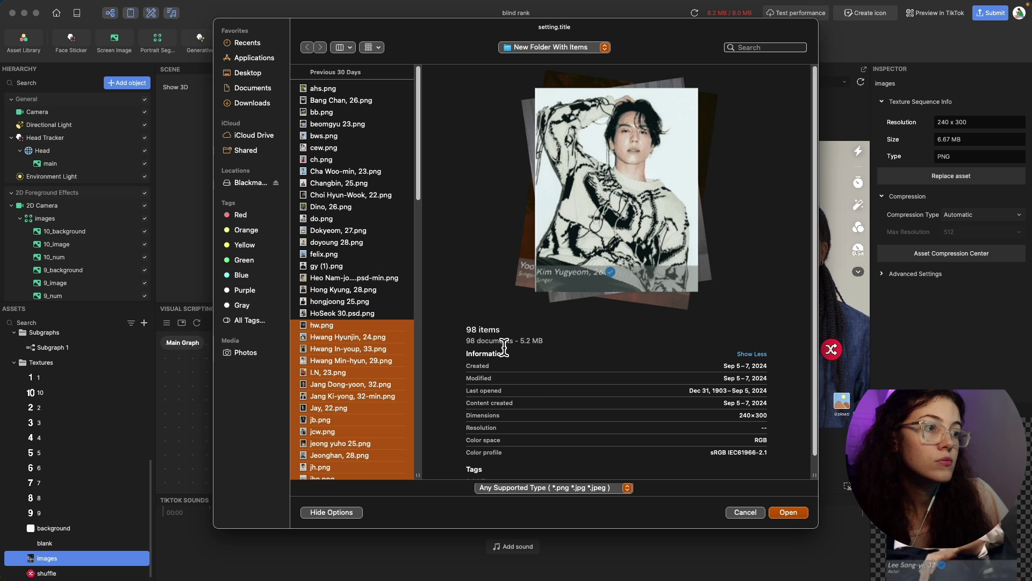
{"action": "left_click", "coordinate": [792, 515]}
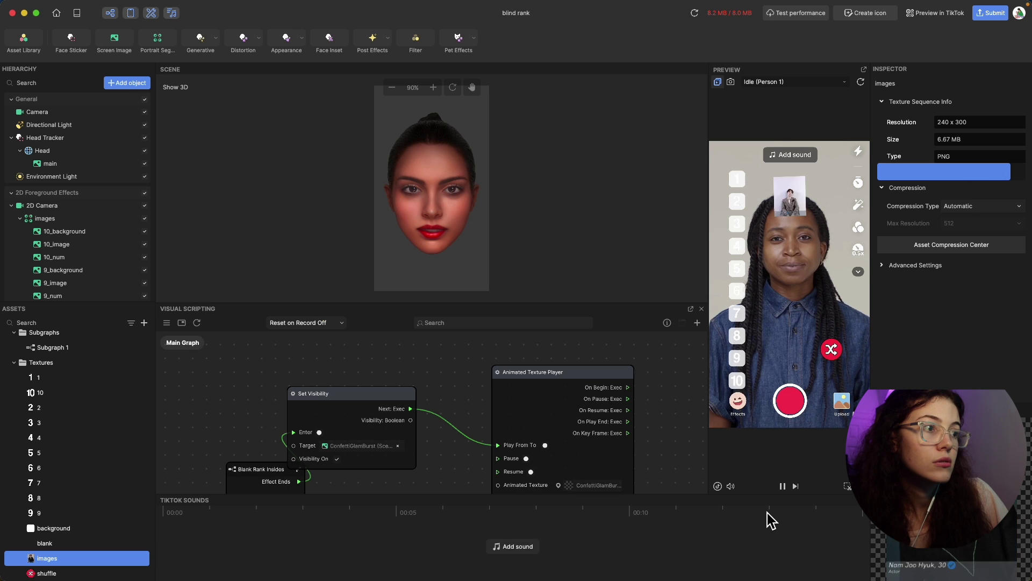
{"action": "left_click", "coordinate": [700, 15]}
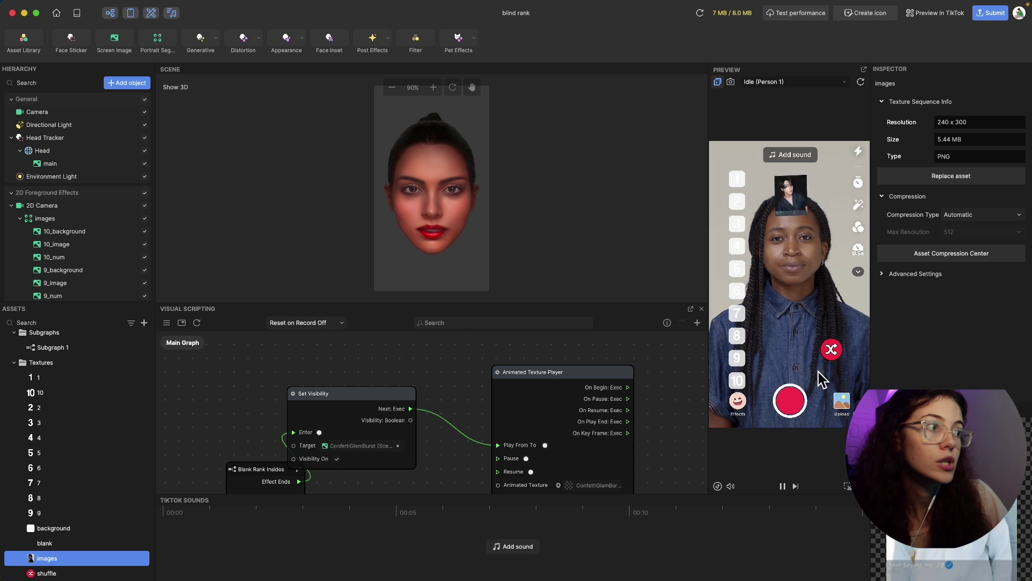
- Test the effect by starting a preview recording and placing the successive pictures into all ten ranking slots
{"action": "left_click", "coordinate": [798, 407]}
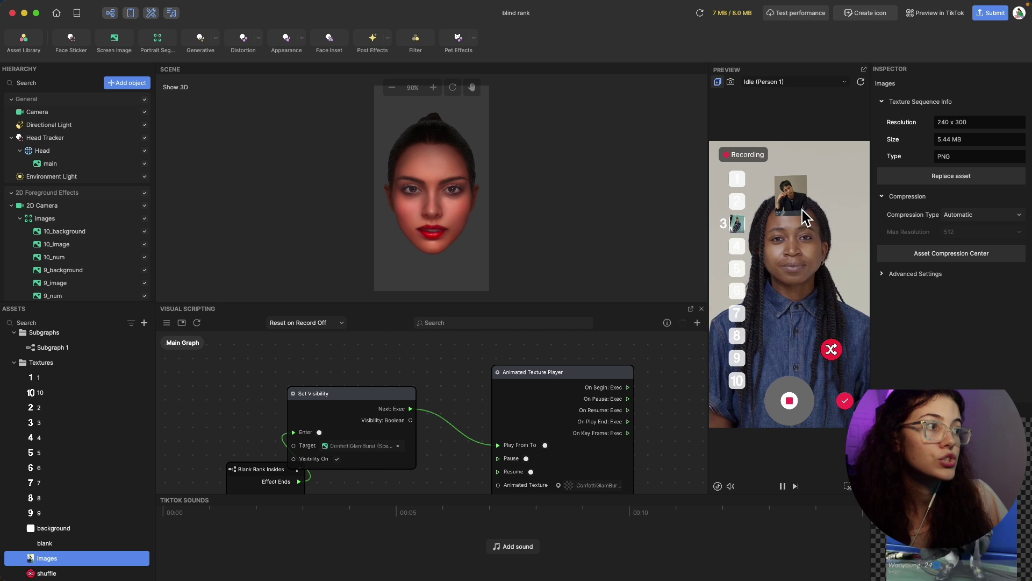
{"action": "left_click", "coordinate": [738, 314]}
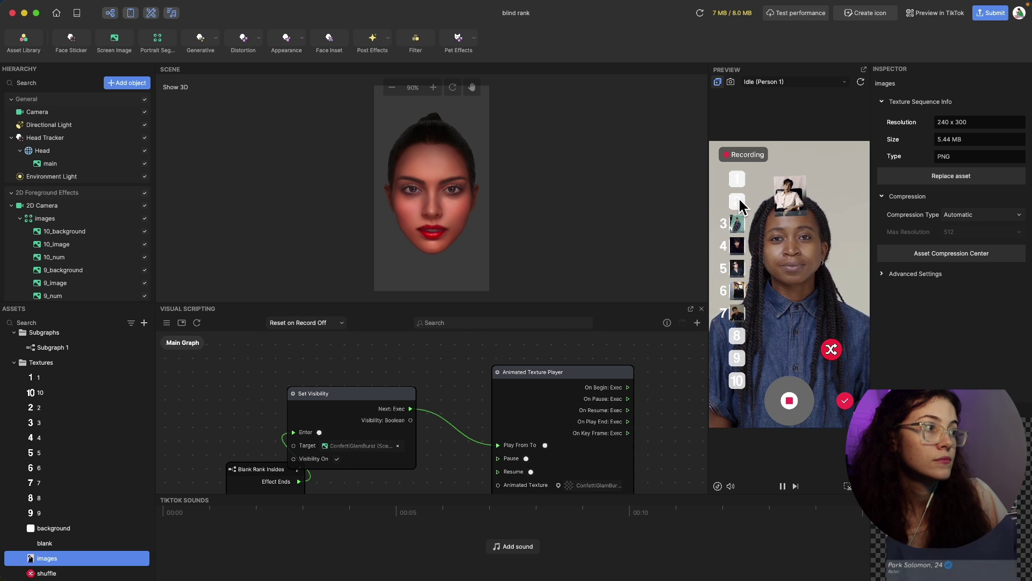
{"action": "left_click", "coordinate": [739, 337]}
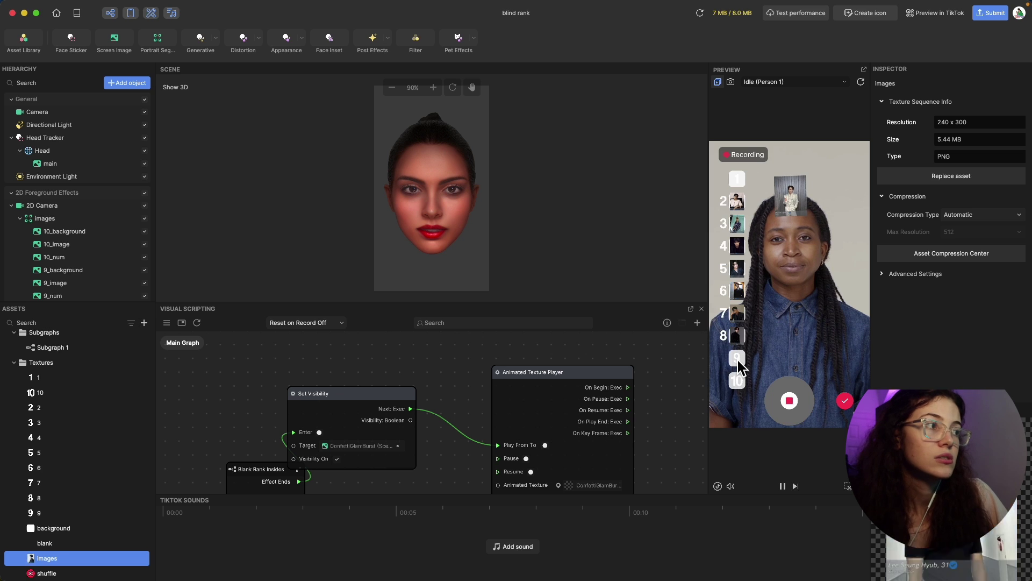
{"action": "left_click", "coordinate": [738, 359]}
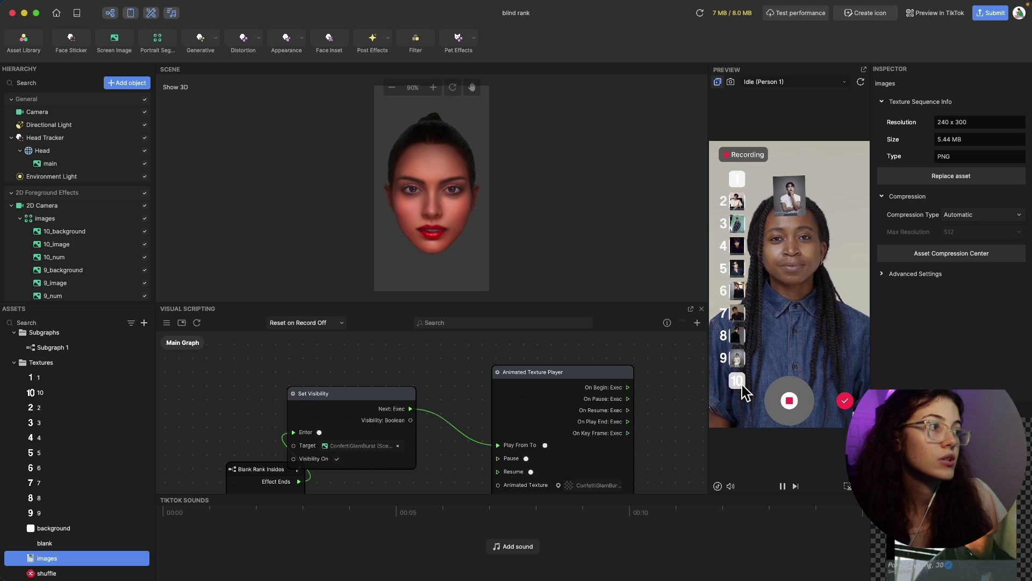
{"action": "left_click", "coordinate": [739, 382]}
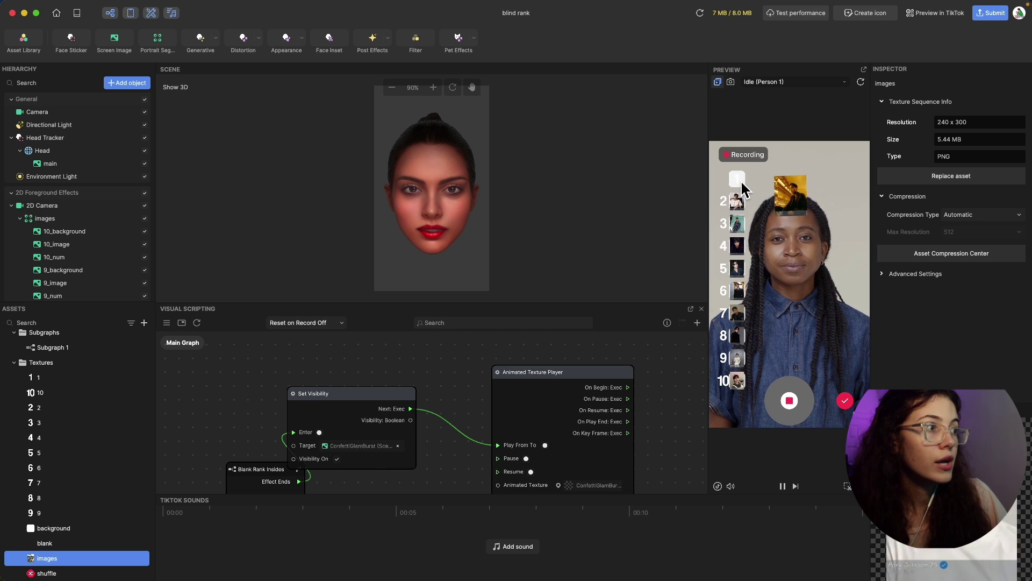
{"action": "left_click", "coordinate": [741, 184]}
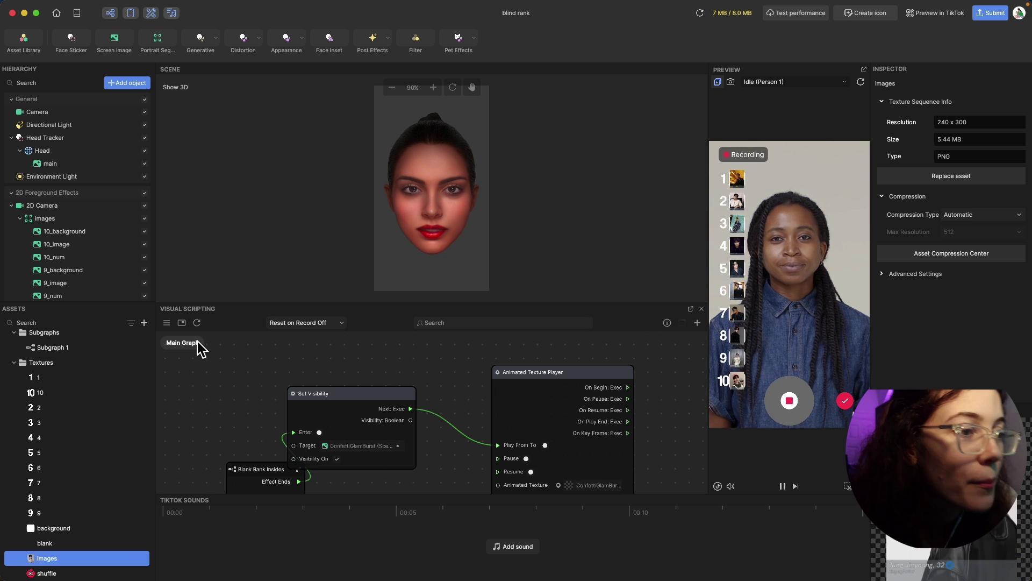
- Show the minimap of the main visual scripting graph and use it to reach and select the Blank Rank Insides node
{"action": "left_click", "coordinate": [182, 323]}
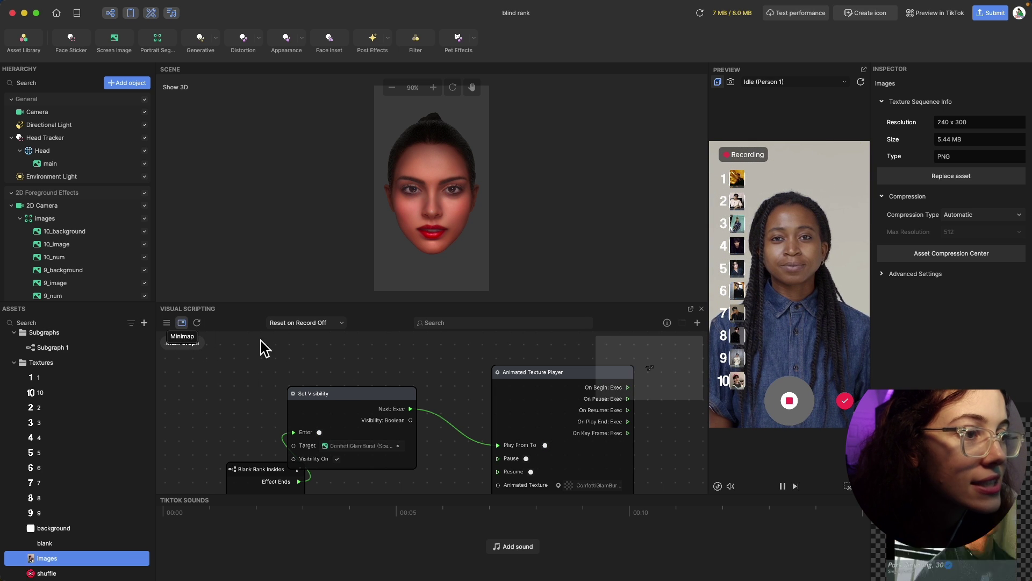
{"action": "left_click", "coordinate": [655, 379]}
{"action": "left_click_drag", "start_coordinate": [656, 379], "coordinate": [652, 375]}
{"action": "left_click", "coordinate": [278, 391]}
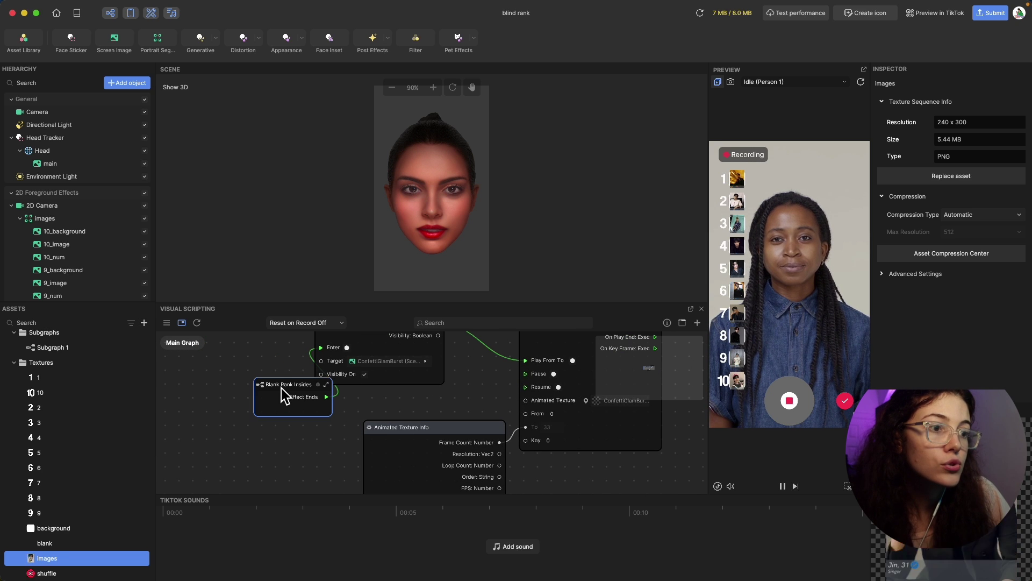
- Inside the Blank Rank Insides subgraph, set the skip Counter's From value to 6 and test skipping an image in the preview
{"action": "double_click", "coordinate": [329, 393]}
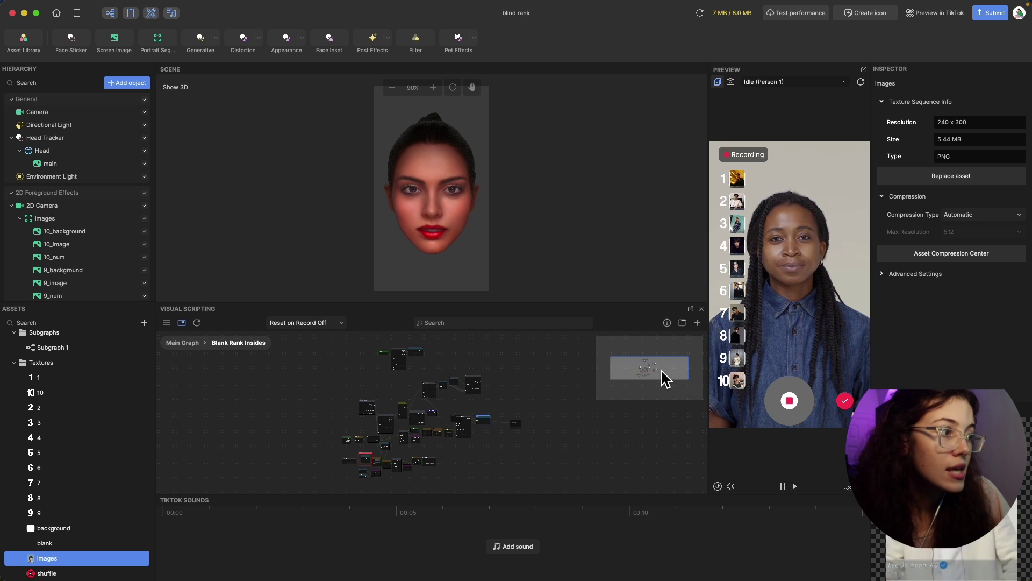
{"action": "scroll", "coordinate": [441, 429], "scroll_direction": "up", "scroll_amount": 5}
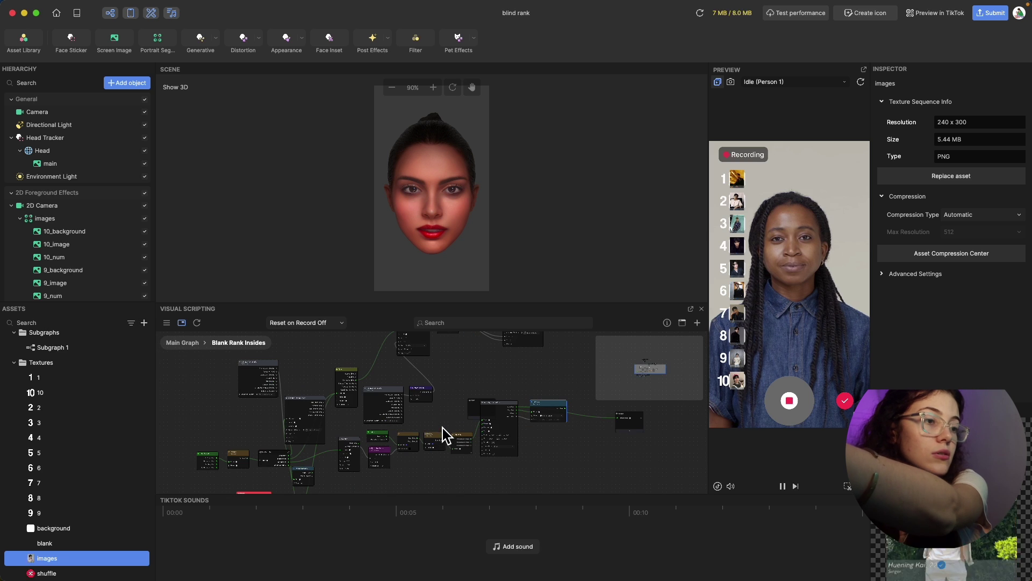
{"action": "scroll", "coordinate": [442, 433], "scroll_direction": "up", "scroll_amount": 5}
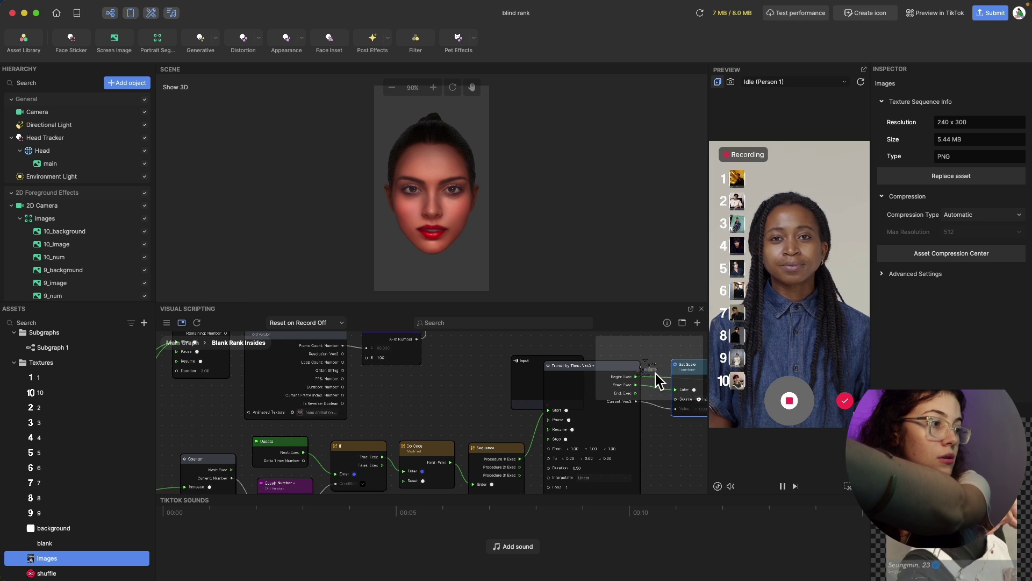
{"action": "left_click_drag", "start_coordinate": [657, 376], "coordinate": [647, 385]}
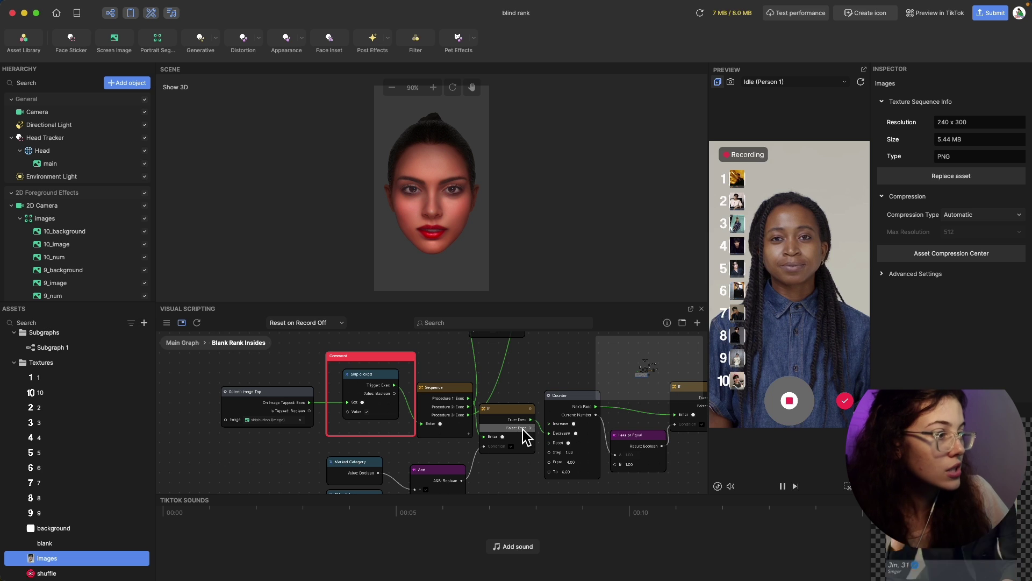
{"action": "scroll", "coordinate": [577, 476], "scroll_direction": "up", "scroll_amount": 3}
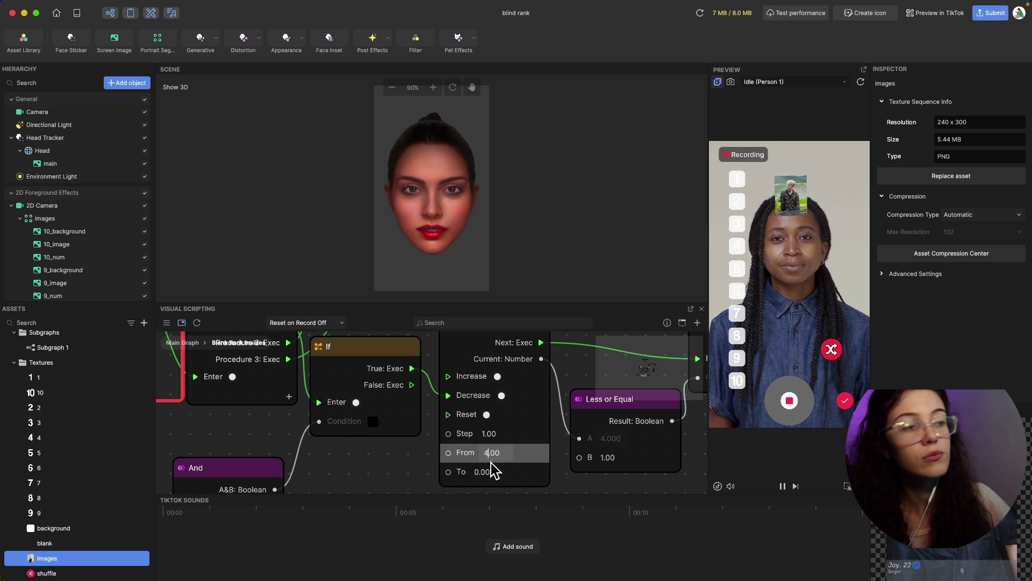
{"action": "key", "text": "BackSpace"}
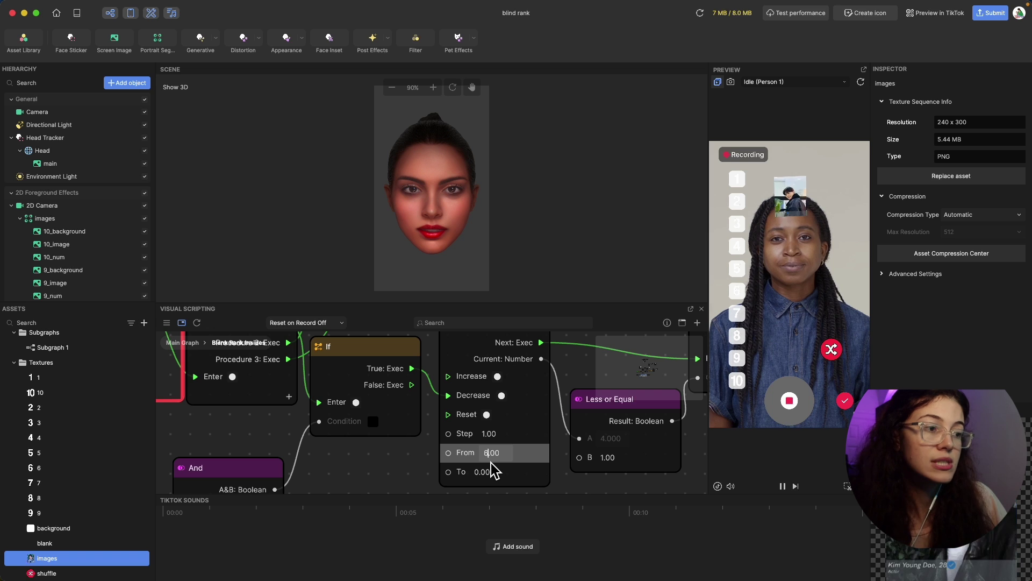
{"action": "type", "text": "6"}
{"action": "key", "text": "Return"}
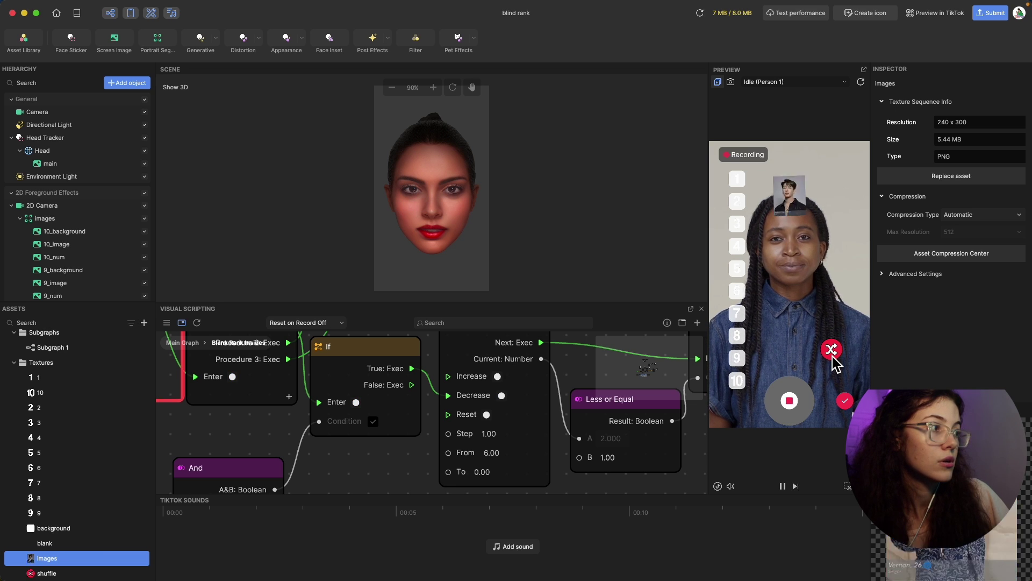
{"action": "left_click", "coordinate": [832, 350]}
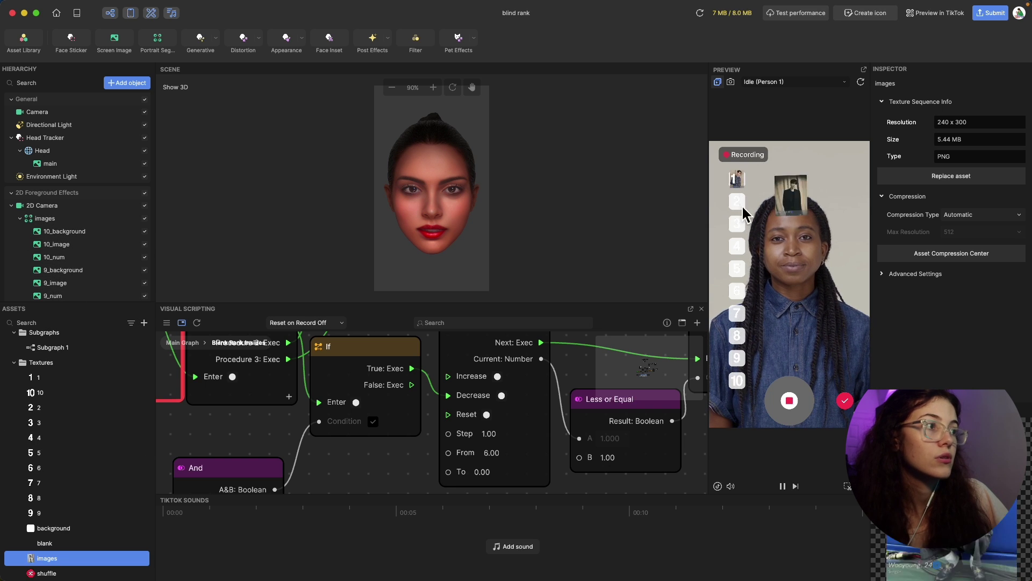
- Change the colour of the 10_background image to dark red, #7A0D0D
{"action": "left_click", "coordinate": [74, 232]}
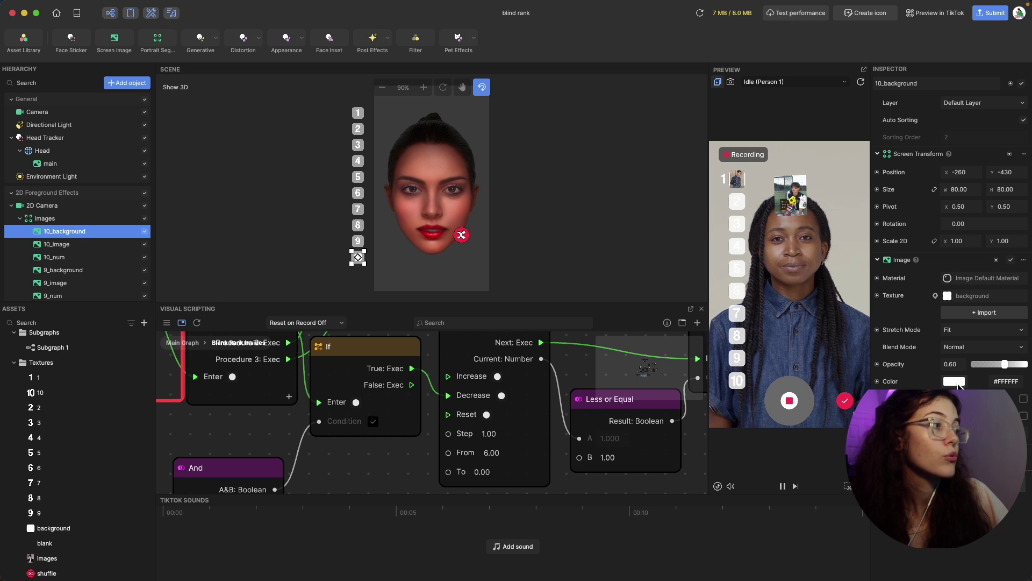
{"action": "left_click", "coordinate": [60, 244]}
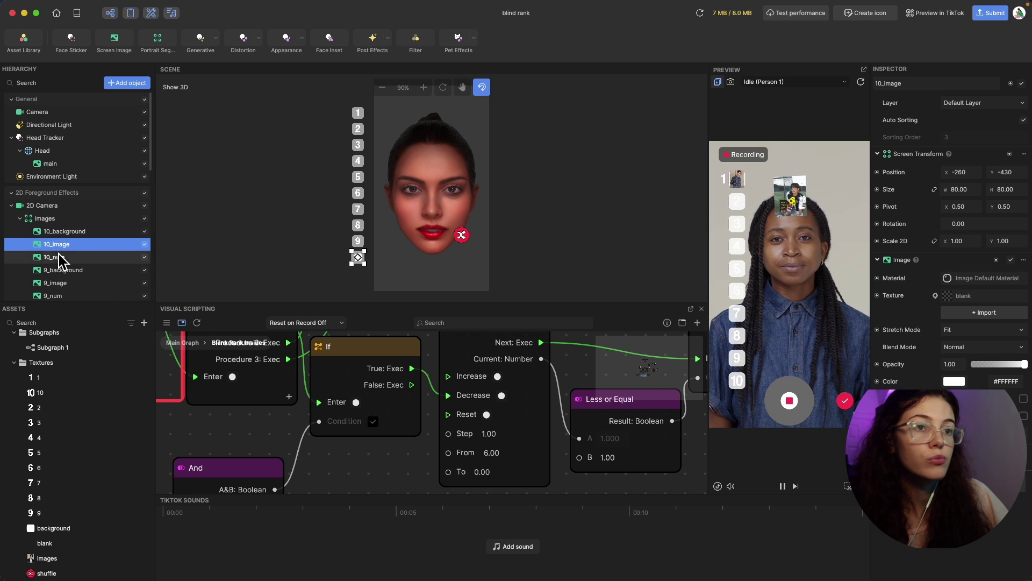
{"action": "left_click", "coordinate": [64, 231]}
{"action": "left_click", "coordinate": [955, 381]}
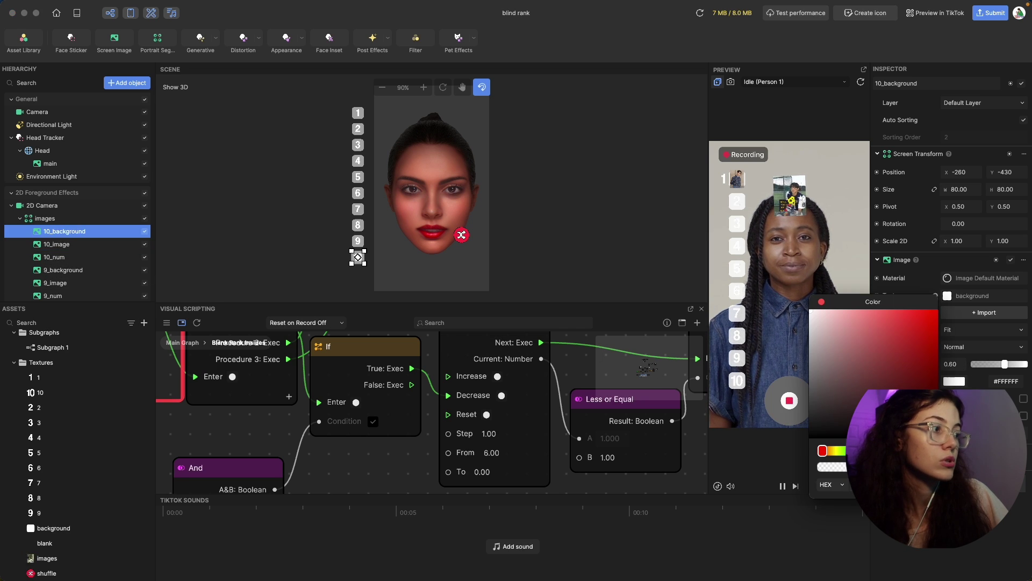
{"action": "left_click", "coordinate": [925, 377]}
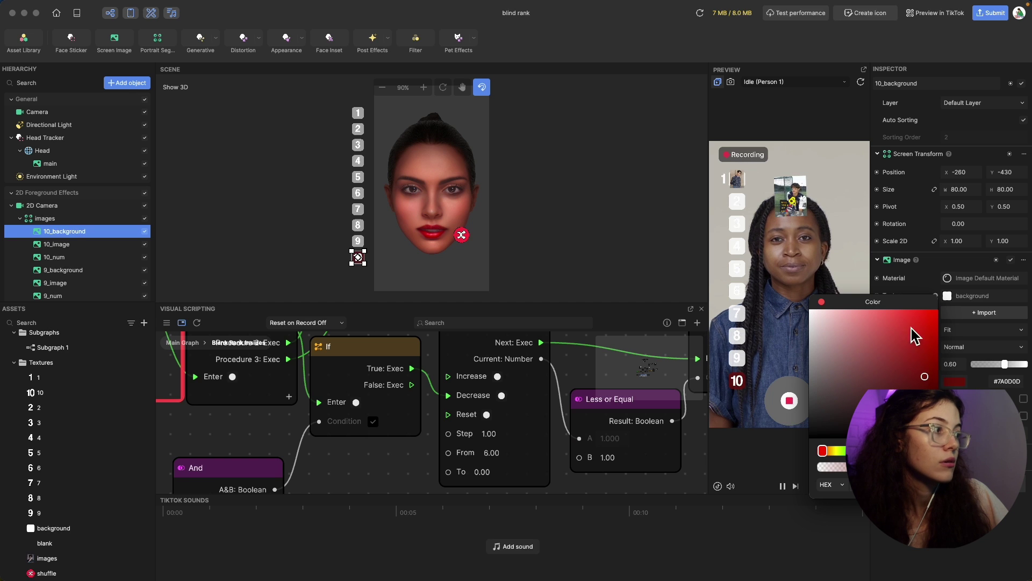
{"action": "left_click", "coordinate": [822, 302]}
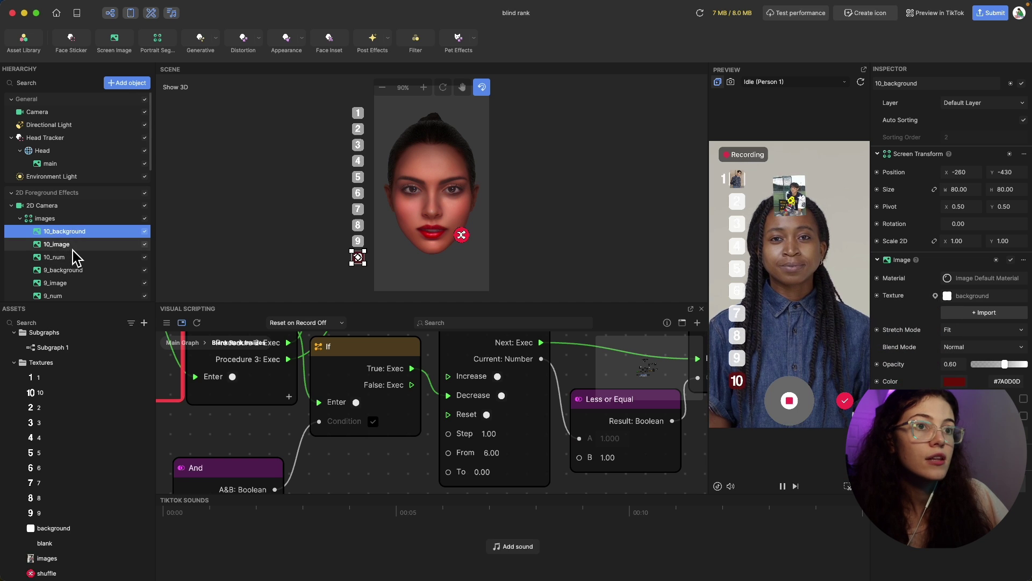
- Change the colour of the 10_num image to dark blue, #133296
{"action": "left_click", "coordinate": [70, 245]}
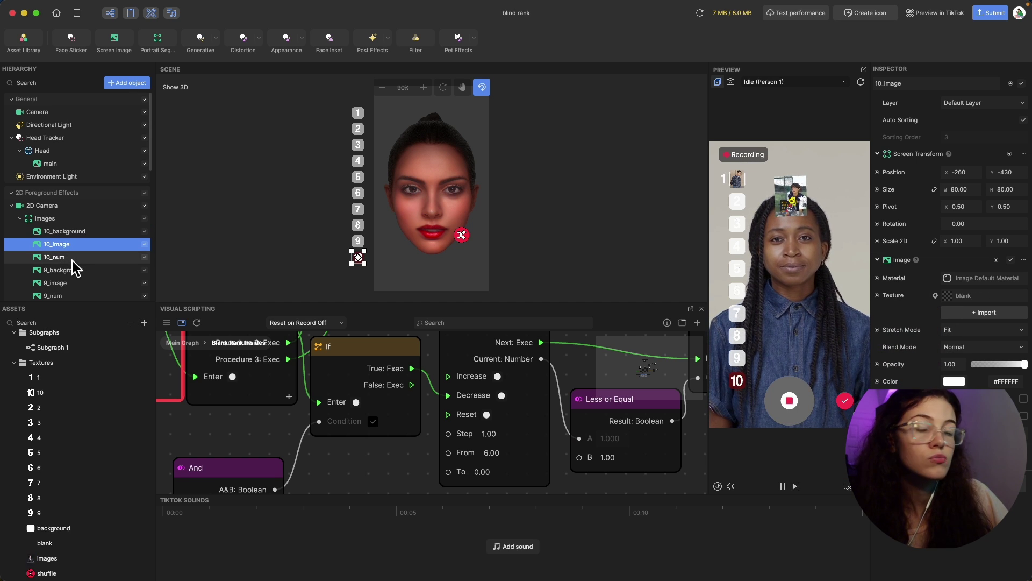
{"action": "left_click", "coordinate": [72, 258]}
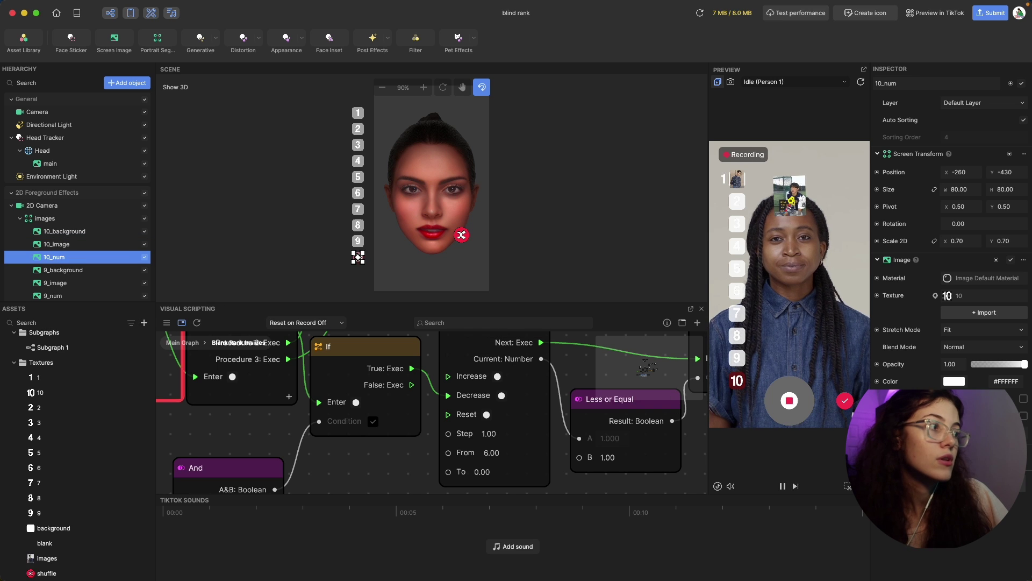
{"action": "left_click", "coordinate": [954, 381]}
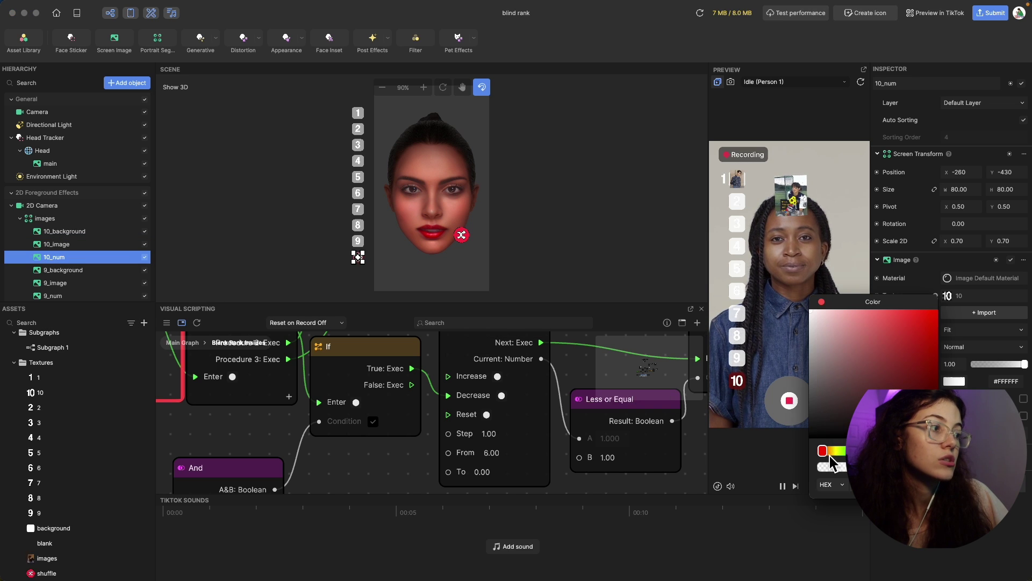
{"action": "left_click", "coordinate": [922, 363]}
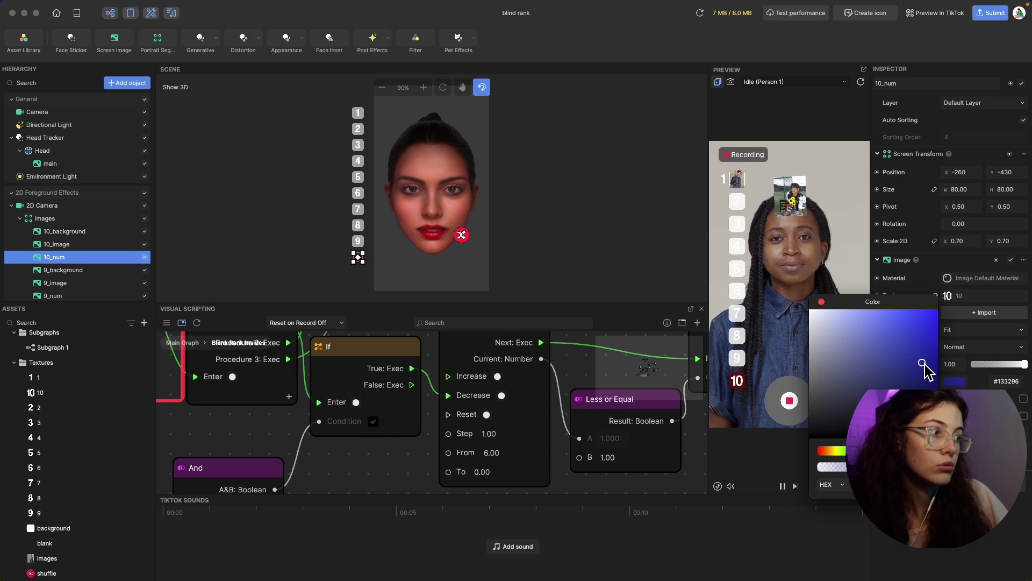
{"action": "left_click", "coordinate": [821, 301]}
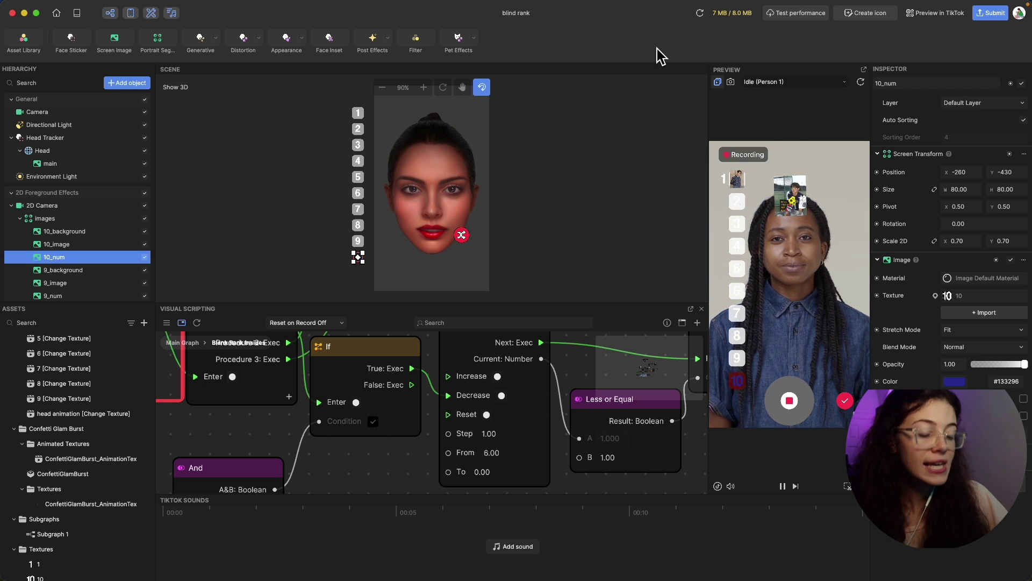
- Glance at the Discord template thread in the browser, return to Effect House and close the blind rank project window
{"action": "key", "text": "ctrl+Right"}
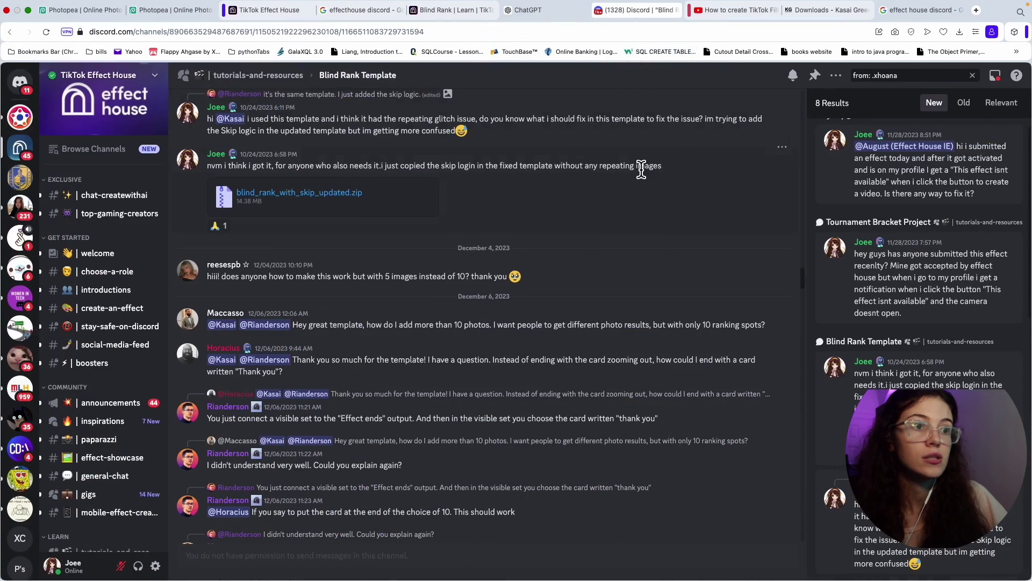
{"action": "key", "text": "ctrl+Left"}
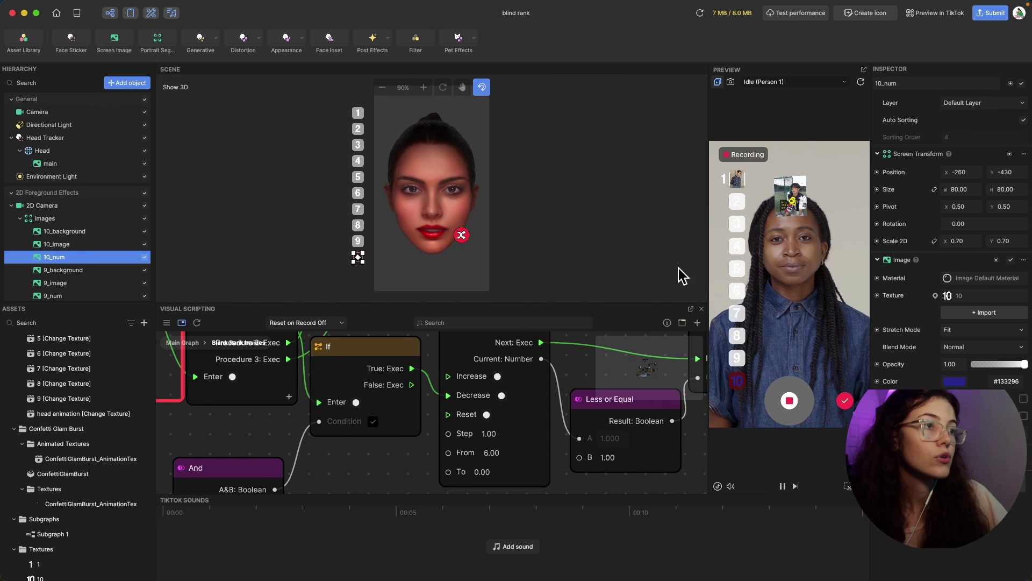
{"action": "left_click", "coordinate": [11, 12]}
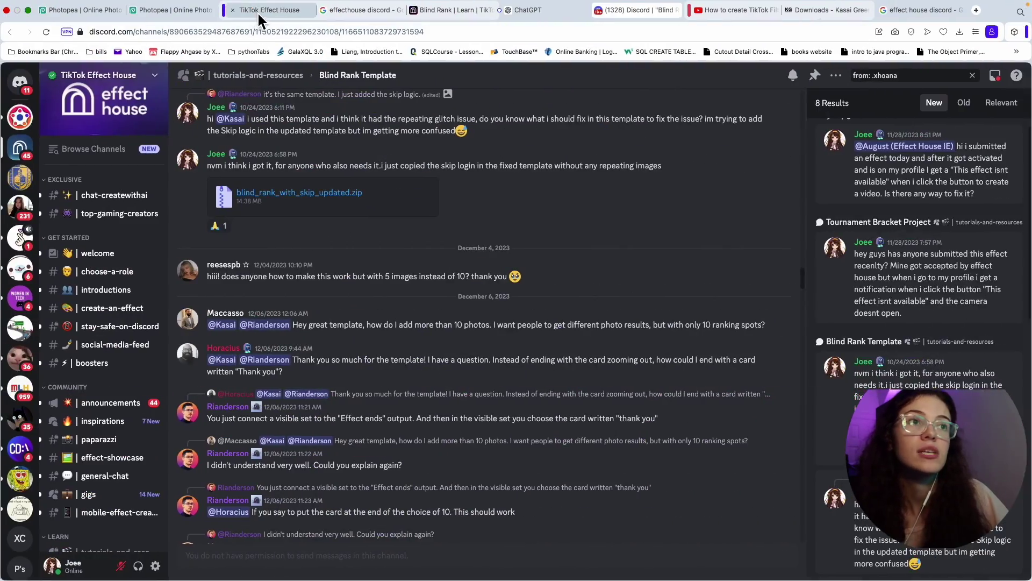
- In the browser, open the Effect House Knowledge Center and look into its Guides and Tutorials sections
{"action": "left_click", "coordinate": [260, 11]}
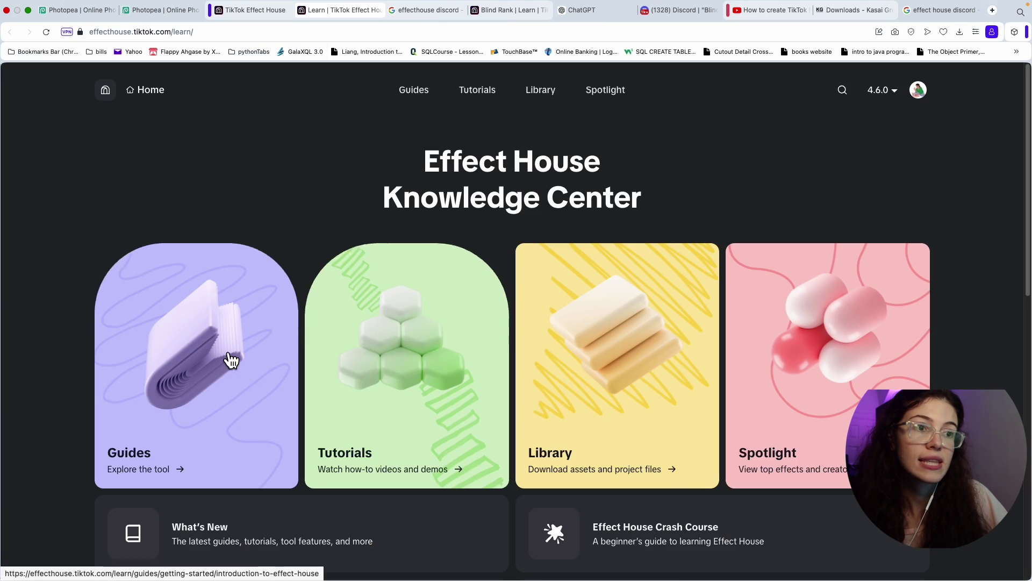
{"action": "left_click", "coordinate": [230, 358]}
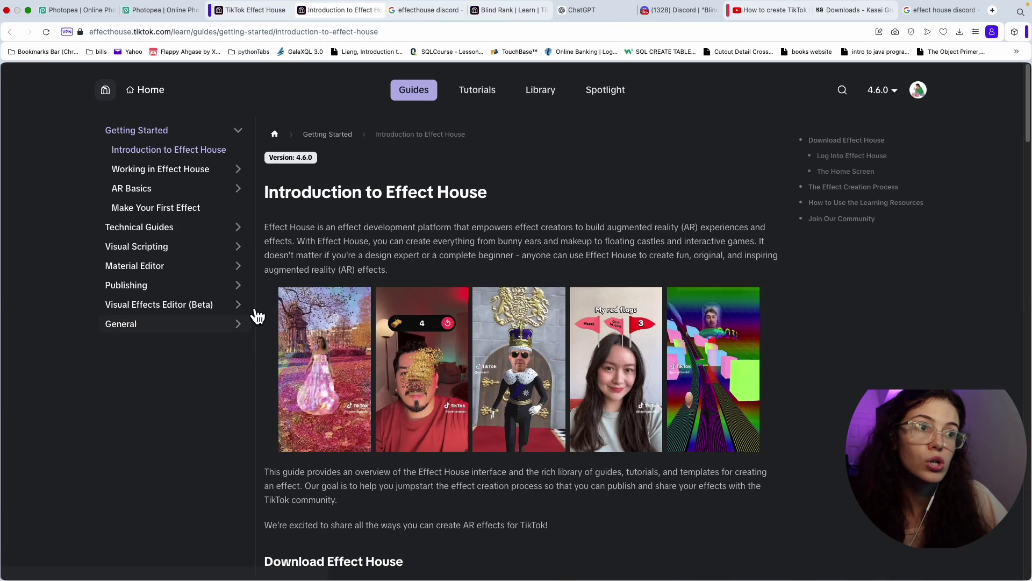
{"action": "left_click", "coordinate": [11, 32]}
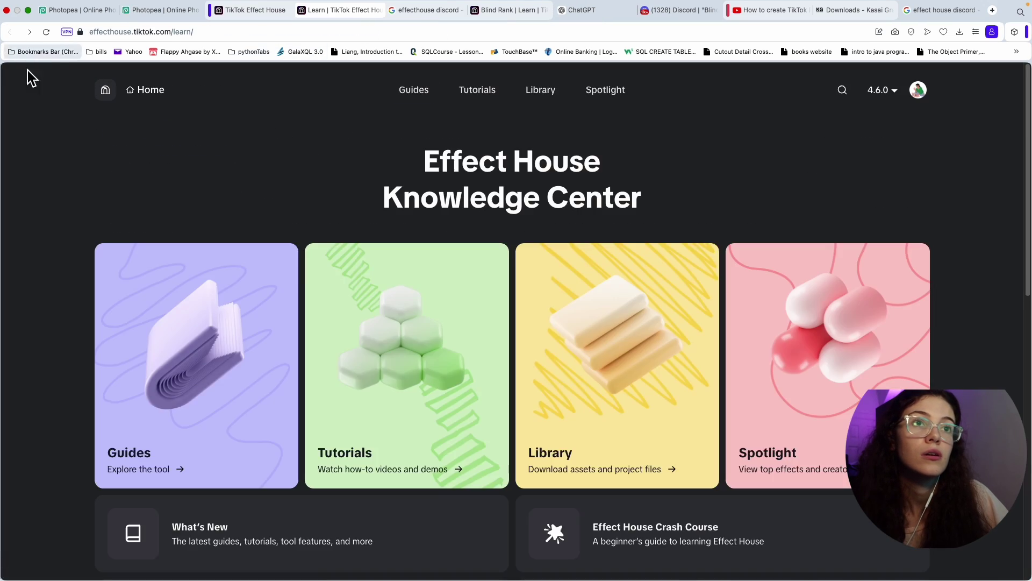
{"action": "left_click", "coordinate": [363, 333]}
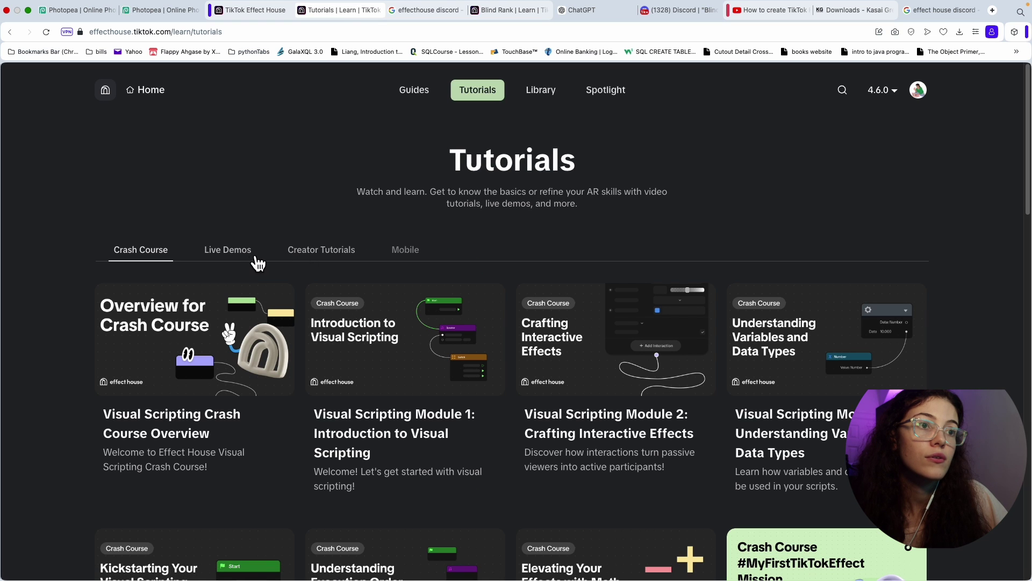
{"action": "left_click", "coordinate": [8, 32]}
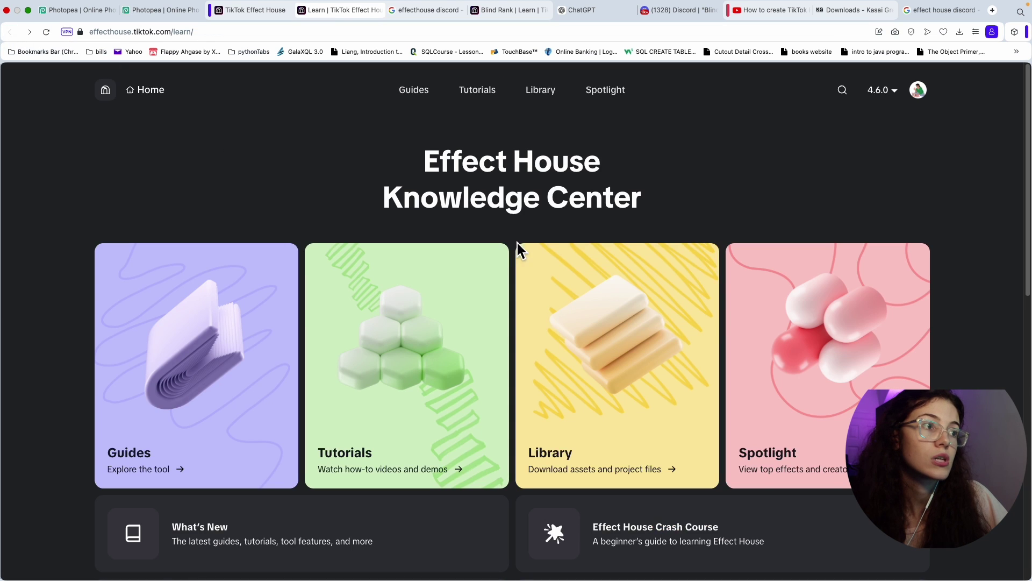
{"action": "scroll", "coordinate": [577, 335], "scroll_direction": "down", "scroll_amount": 1}
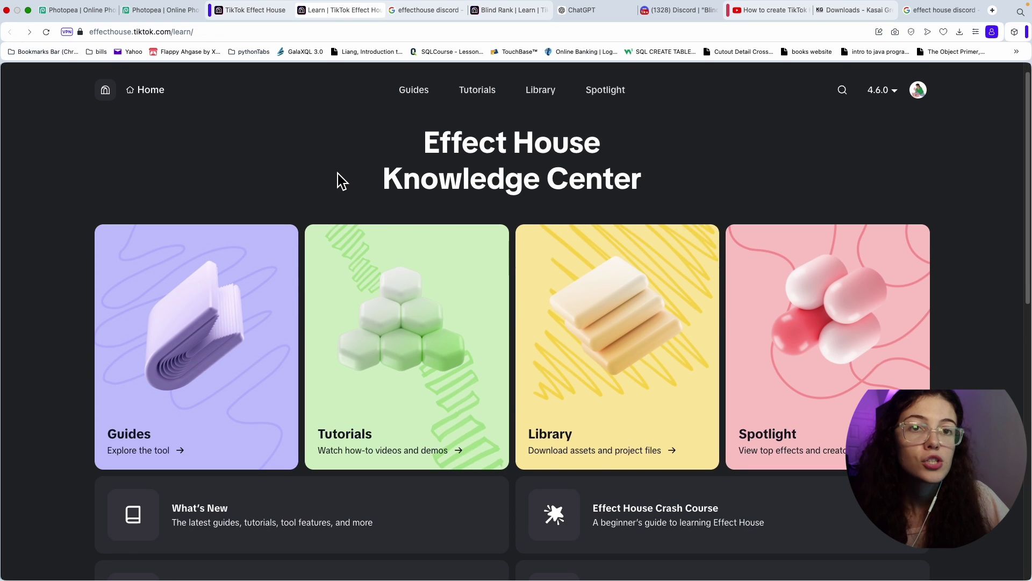
- Switch to the Effect House start window and browse the gallery of all templates
{"action": "key", "text": "ctrl+Left"}
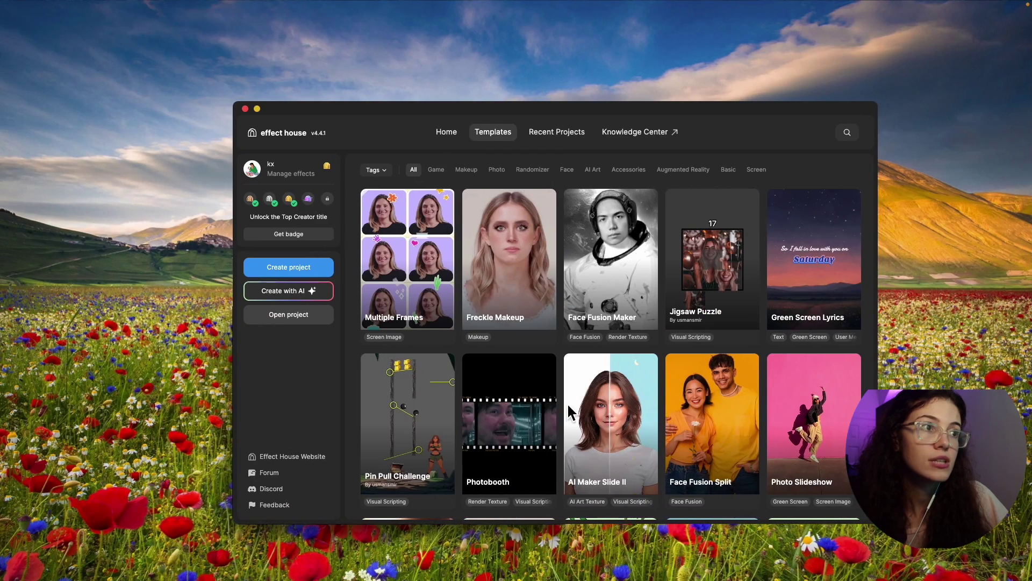
{"action": "scroll", "coordinate": [573, 417], "scroll_direction": "down", "scroll_amount": 5}
{"action": "scroll", "coordinate": [573, 418], "scroll_direction": "down", "scroll_amount": 10}
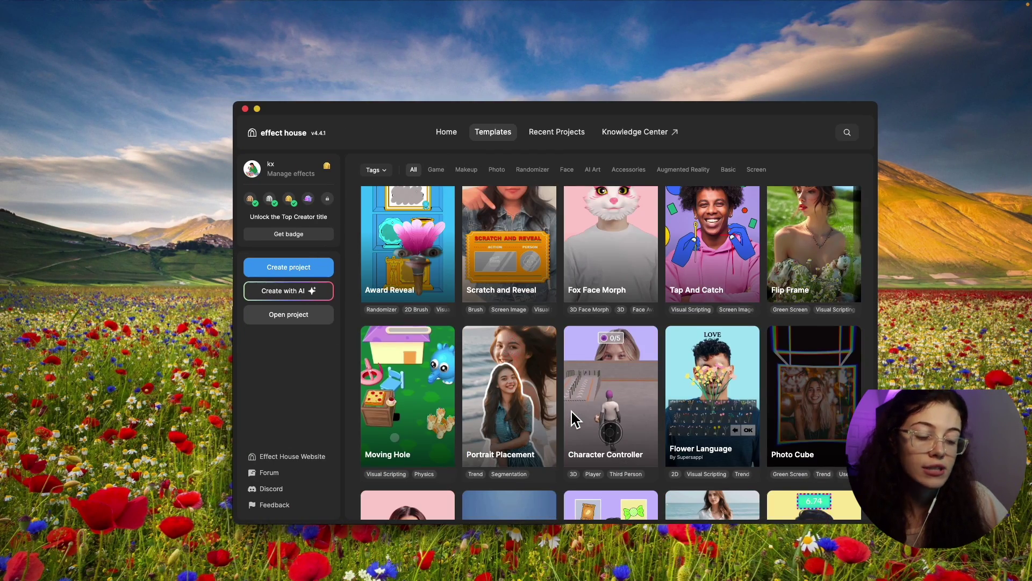
- Switch to the browser and open the Blind Rank template page from the Knowledge Center's Library
{"action": "key", "text": "ctrl+Right"}
{"action": "left_click", "coordinate": [618, 371]}
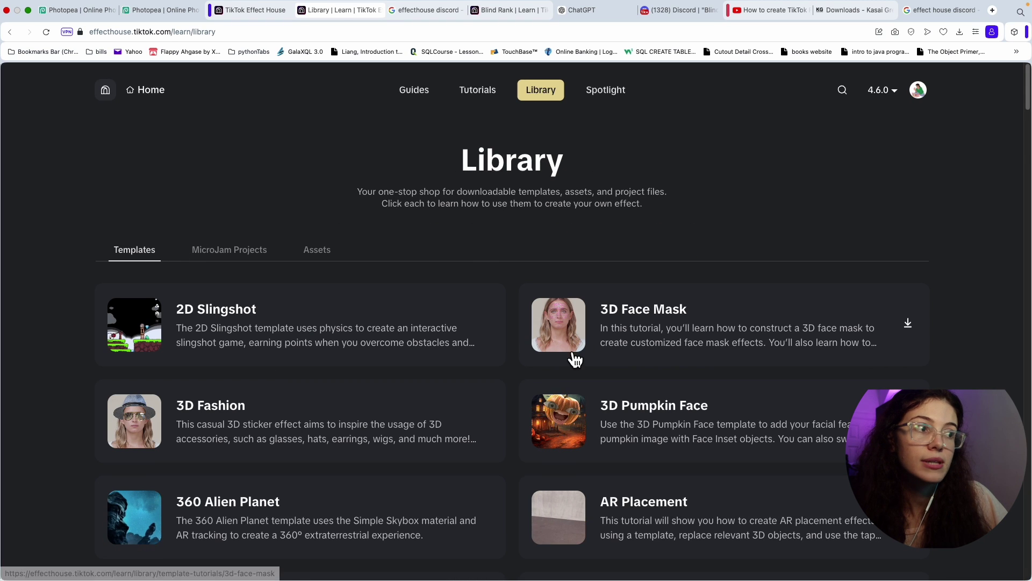
{"action": "scroll", "coordinate": [583, 455], "scroll_direction": "down", "scroll_amount": 11}
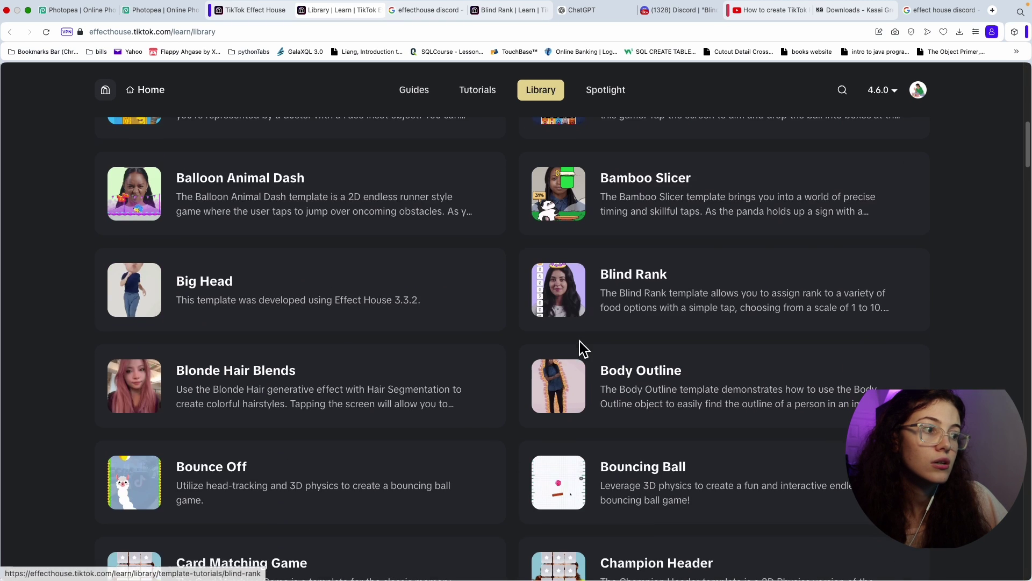
{"action": "left_click", "coordinate": [599, 300]}
- Read the Blind Rank guide's sections on opening the template, the hierarchy, customizing the images and visual scripting
{"action": "scroll", "coordinate": [431, 422], "scroll_direction": "down", "scroll_amount": 6}
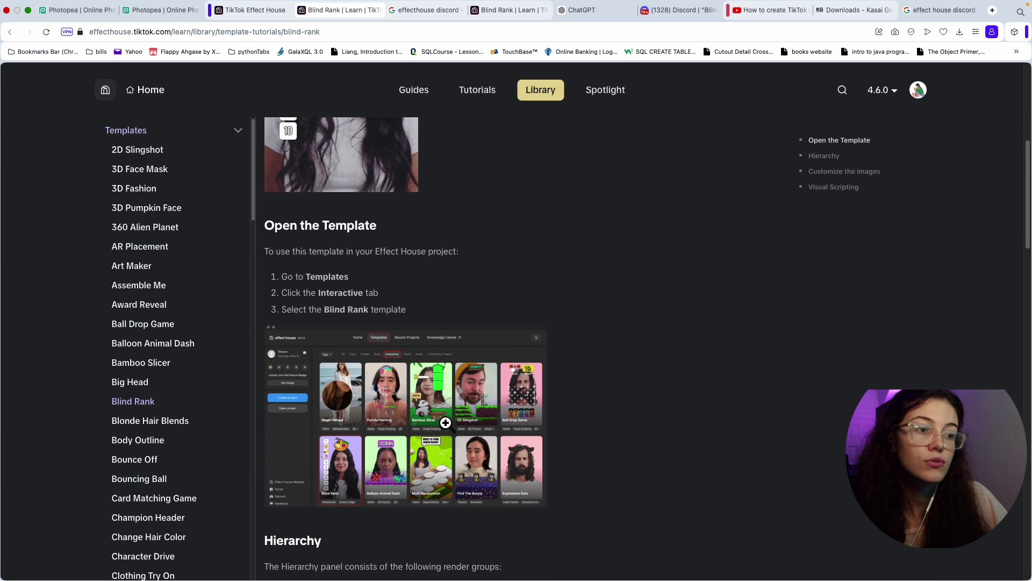
{"action": "scroll", "coordinate": [445, 422], "scroll_direction": "down", "scroll_amount": 7}
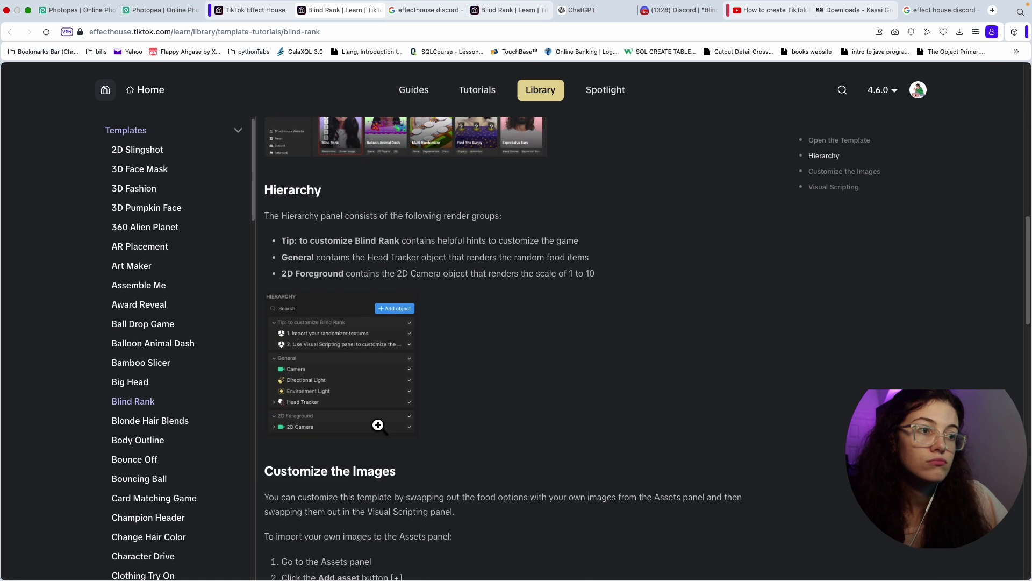
{"action": "scroll", "coordinate": [378, 425], "scroll_direction": "down", "scroll_amount": 5}
{"action": "left_click_drag", "start_coordinate": [305, 333], "coordinate": [418, 369]}
{"action": "left_click", "coordinate": [446, 365]}
{"action": "left_click", "coordinate": [504, 385]}
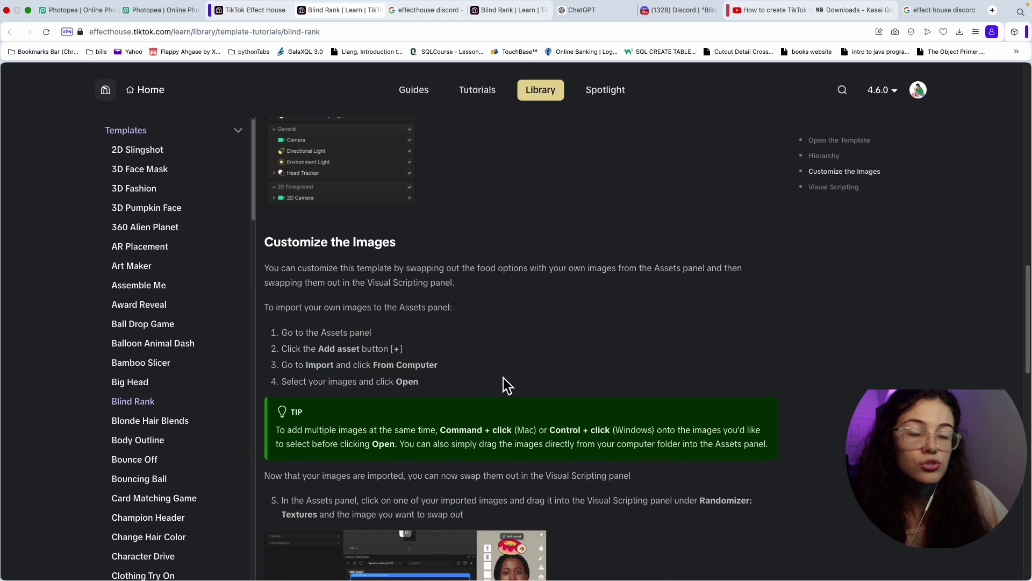
{"action": "scroll", "coordinate": [514, 371], "scroll_direction": "down", "scroll_amount": 8}
{"action": "scroll", "coordinate": [404, 280], "scroll_direction": "down", "scroll_amount": 7}
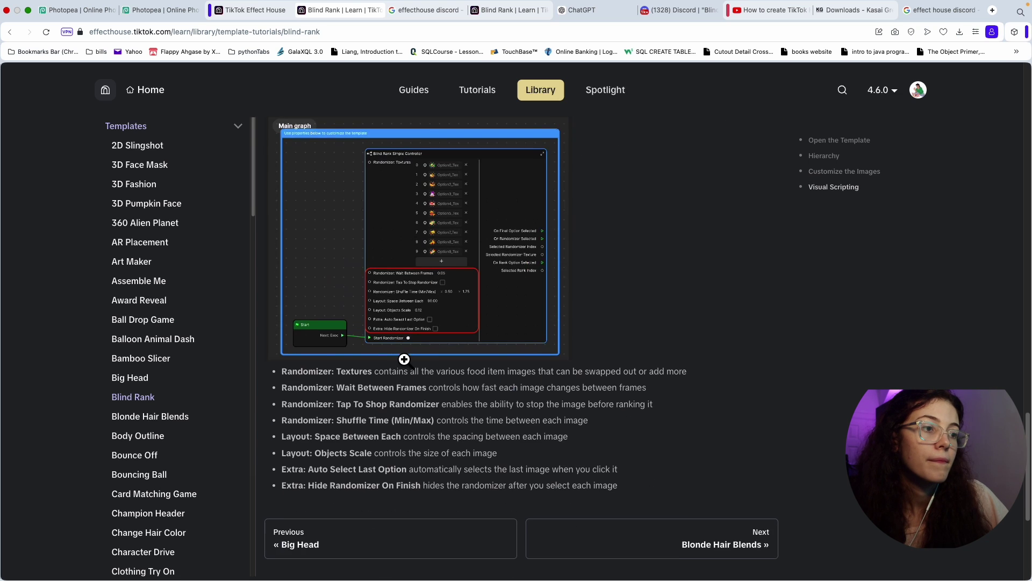
- Review the node graph and property descriptions in the Blind Rank guide's Visual Scripting section
{"action": "scroll", "coordinate": [522, 397], "scroll_direction": "up", "scroll_amount": 3}
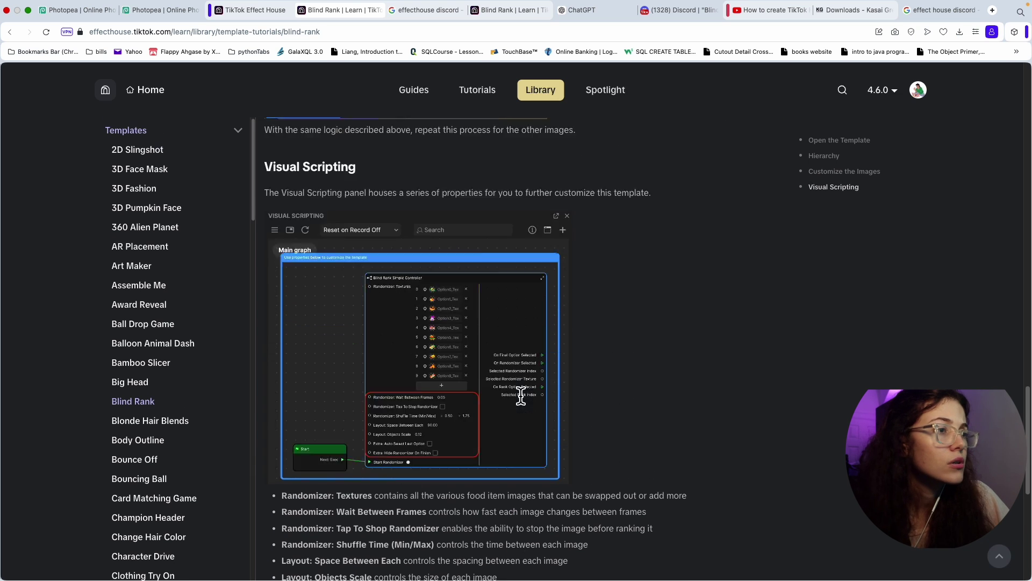
{"action": "scroll", "coordinate": [521, 394], "scroll_direction": "up", "scroll_amount": 1}
{"action": "scroll", "coordinate": [592, 396], "scroll_direction": "down", "scroll_amount": 1}
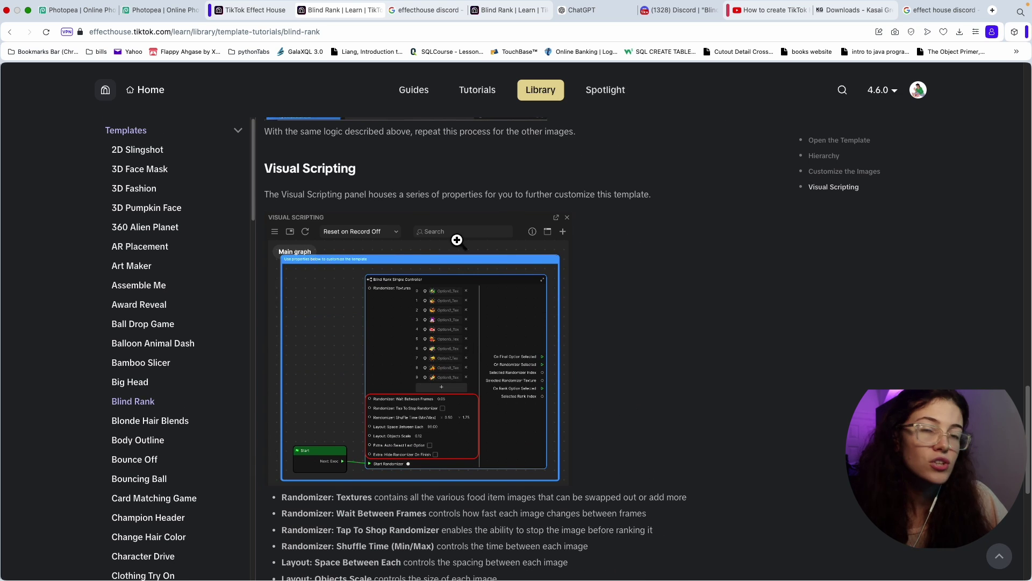
- Switch to the Effect House start window to look over the template gallery and return to the Knowledge Center in the browser
{"action": "key", "text": "ctrl+Left"}
{"action": "scroll", "coordinate": [527, 398], "scroll_direction": "down", "scroll_amount": 2}
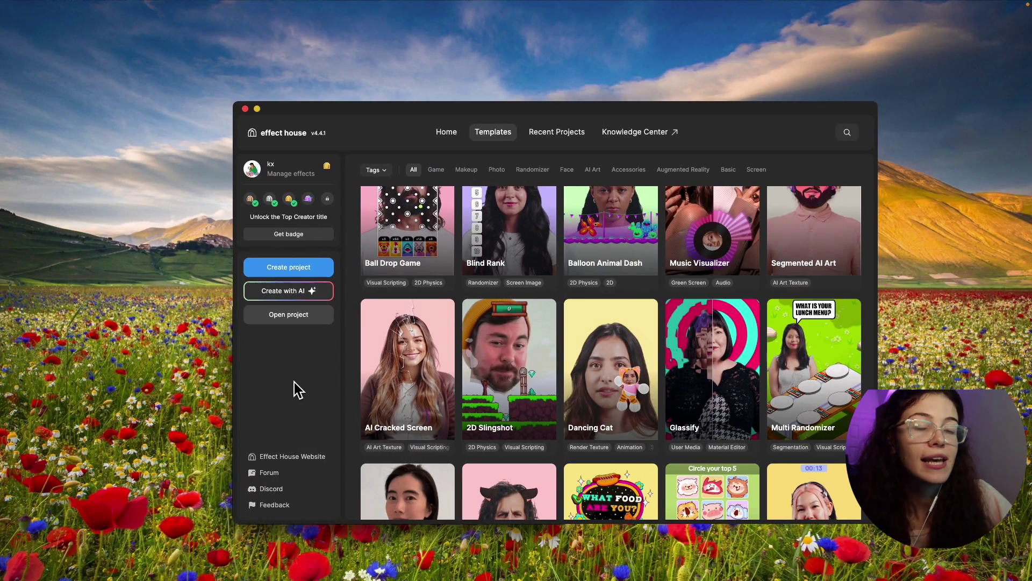
{"action": "key", "text": "ctrl+Right"}
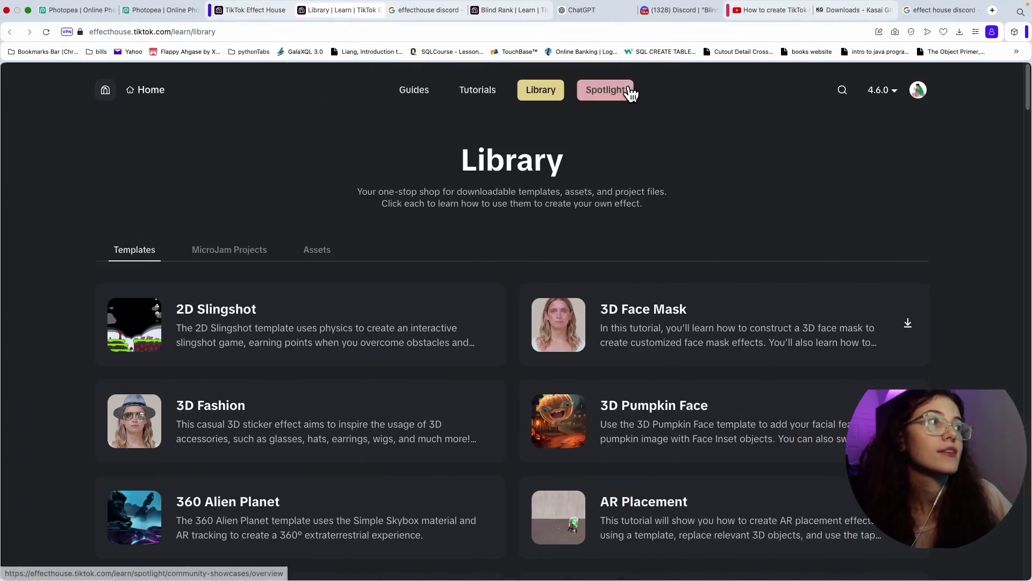
- Open the YouTube tutorial on creating a TikTok filter with Blind Rank and Tournament Bracket templates and read its comments
{"action": "left_click", "coordinate": [771, 11]}
{"action": "scroll", "coordinate": [256, 290], "scroll_direction": "up", "scroll_amount": 15}
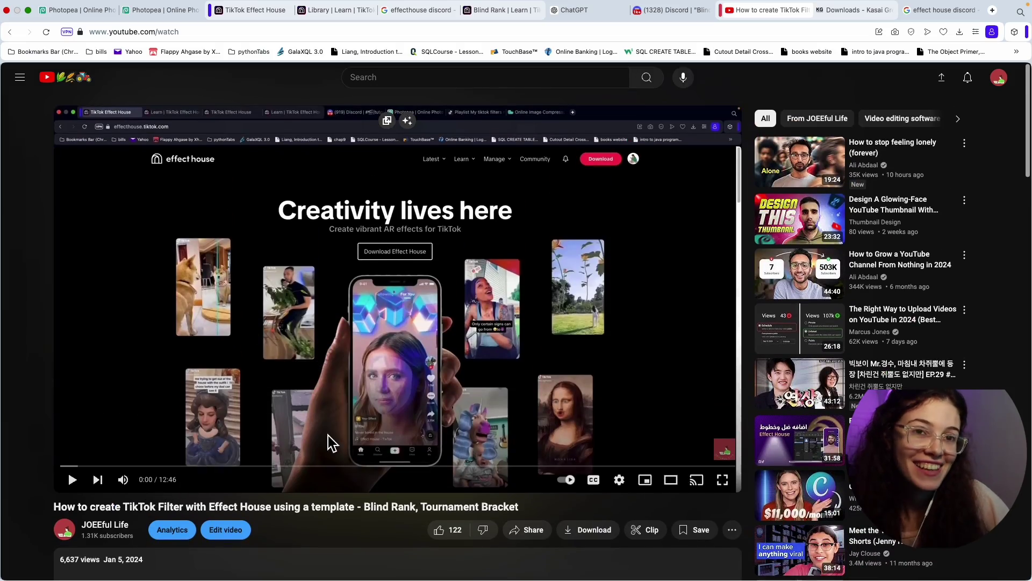
{"action": "scroll", "coordinate": [355, 451], "scroll_direction": "down", "scroll_amount": 20}
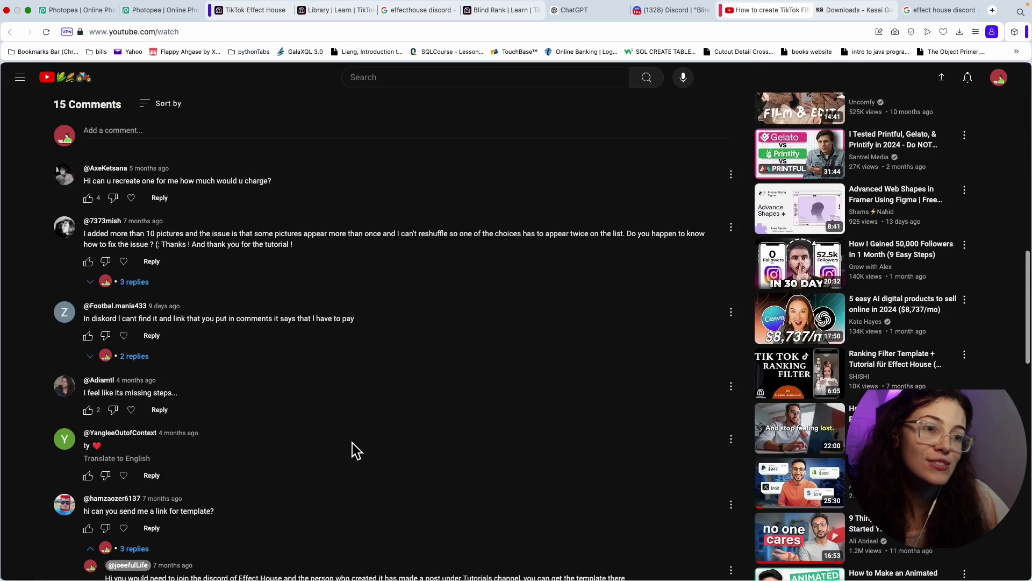
{"action": "scroll", "coordinate": [352, 448], "scroll_direction": "up", "scroll_amount": 6}
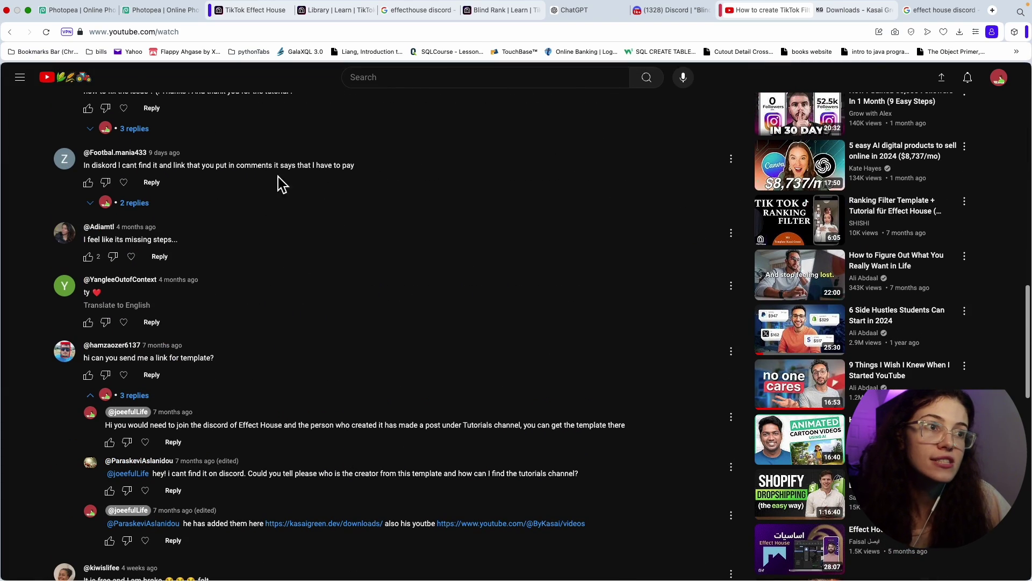
{"action": "scroll", "coordinate": [317, 282], "scroll_direction": "up", "scroll_amount": 19}
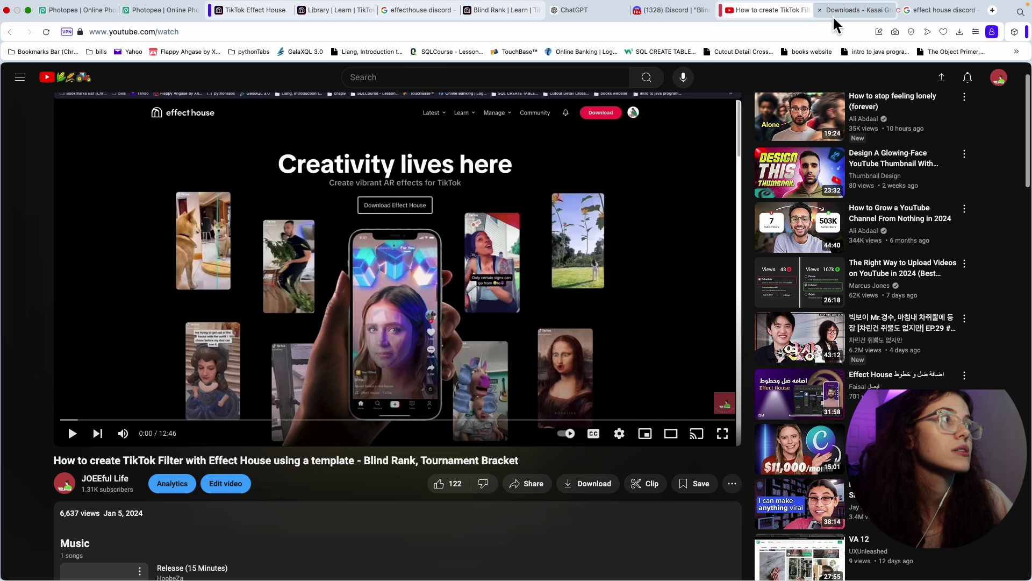
- Open the template creator's Downloads page in the browser and briefly highlight its heading
{"action": "left_click", "coordinate": [853, 11]}
{"action": "double_click", "coordinate": [271, 156]}
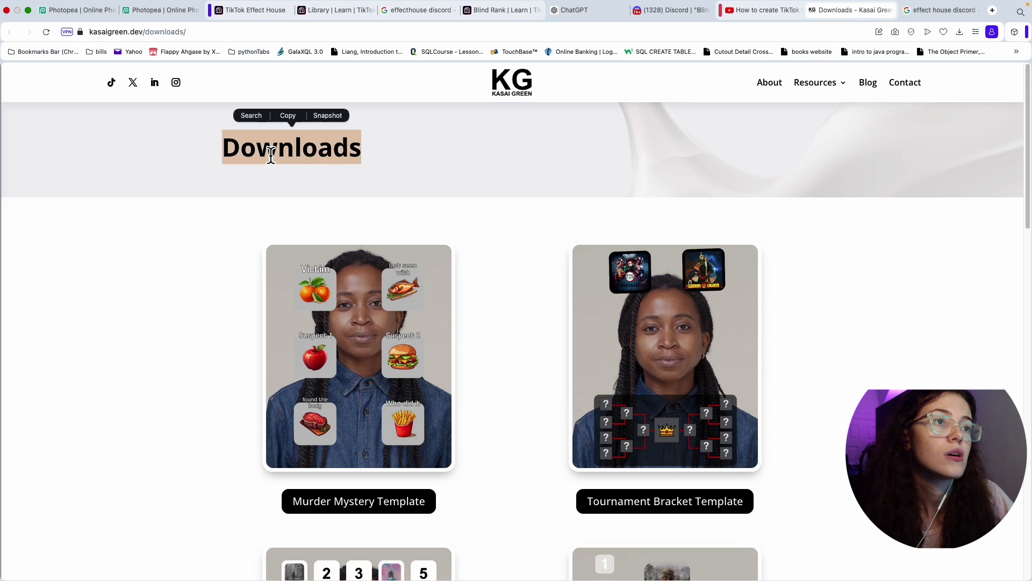
{"action": "left_click", "coordinate": [336, 152]}
{"action": "double_click", "coordinate": [328, 152]}
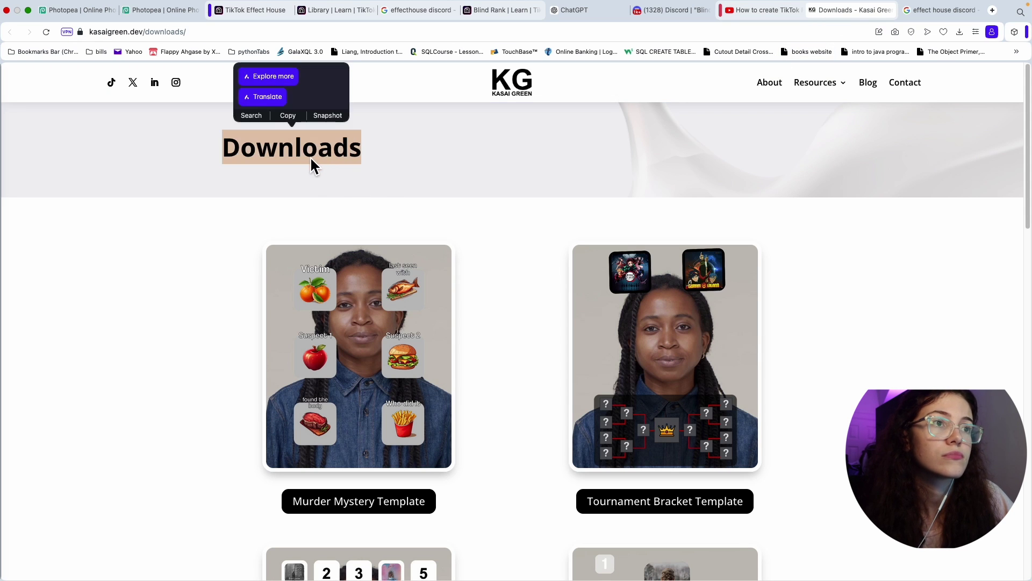
{"action": "left_click", "coordinate": [311, 156]}
{"action": "left_click_drag", "start_coordinate": [270, 160], "coordinate": [360, 148]}
{"action": "left_click", "coordinate": [360, 149]}
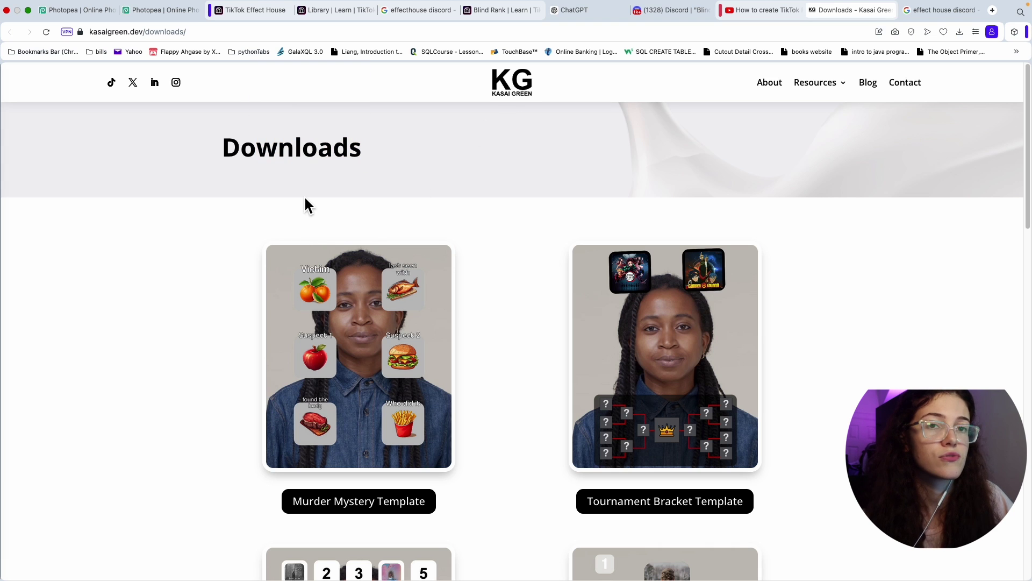
- Browse the downloadable effect templates, including Drag & Lock, Blind Rank, Tier List and Personality Test, and return to the page heading
{"action": "scroll", "coordinate": [259, 370], "scroll_direction": "down", "scroll_amount": 13}
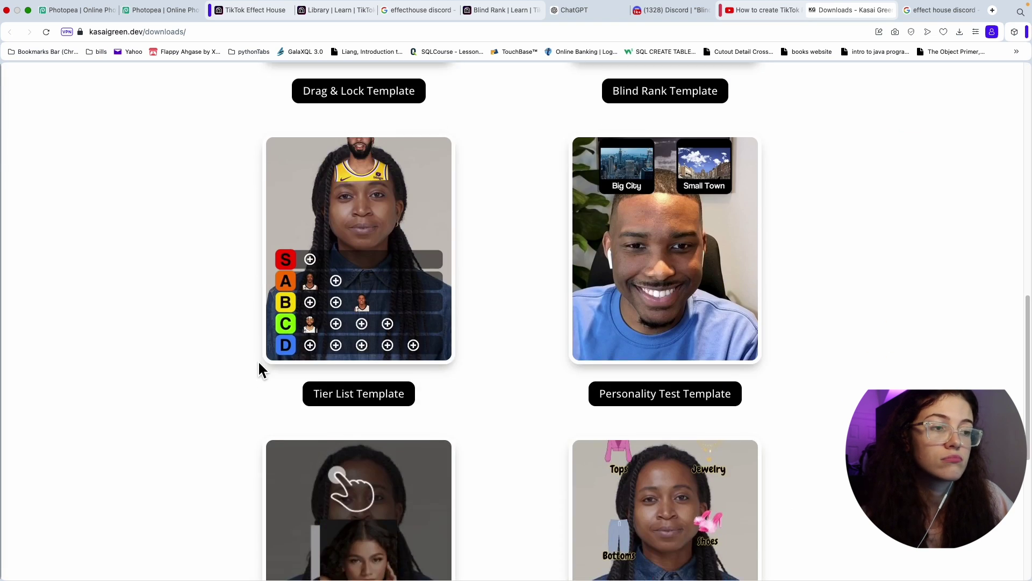
{"action": "scroll", "coordinate": [258, 363], "scroll_direction": "down", "scroll_amount": 7}
{"action": "scroll", "coordinate": [260, 361], "scroll_direction": "up", "scroll_amount": 7}
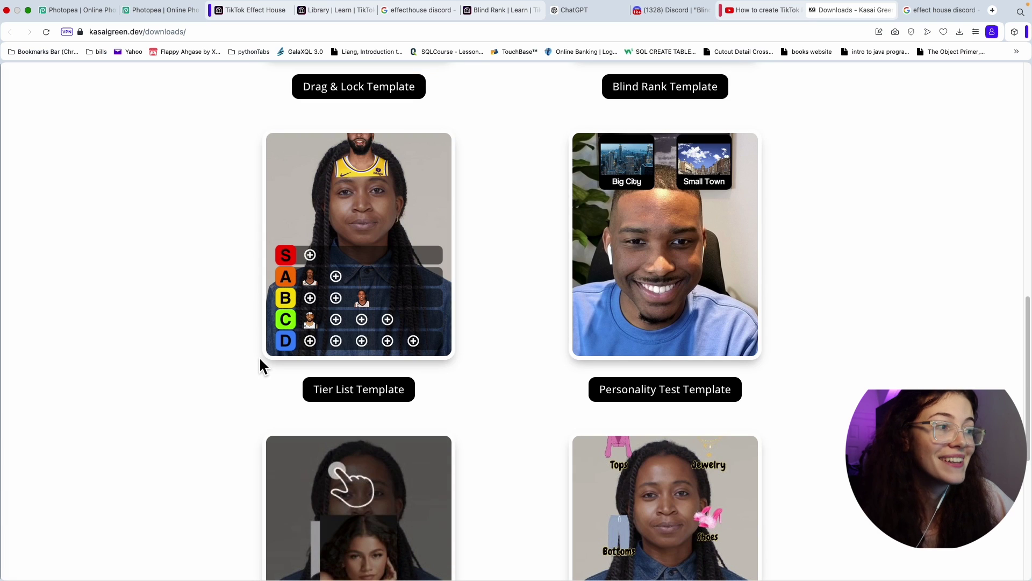
{"action": "scroll", "coordinate": [260, 360], "scroll_direction": "down", "scroll_amount": 7}
{"action": "scroll", "coordinate": [260, 360], "scroll_direction": "up", "scroll_amount": 17}
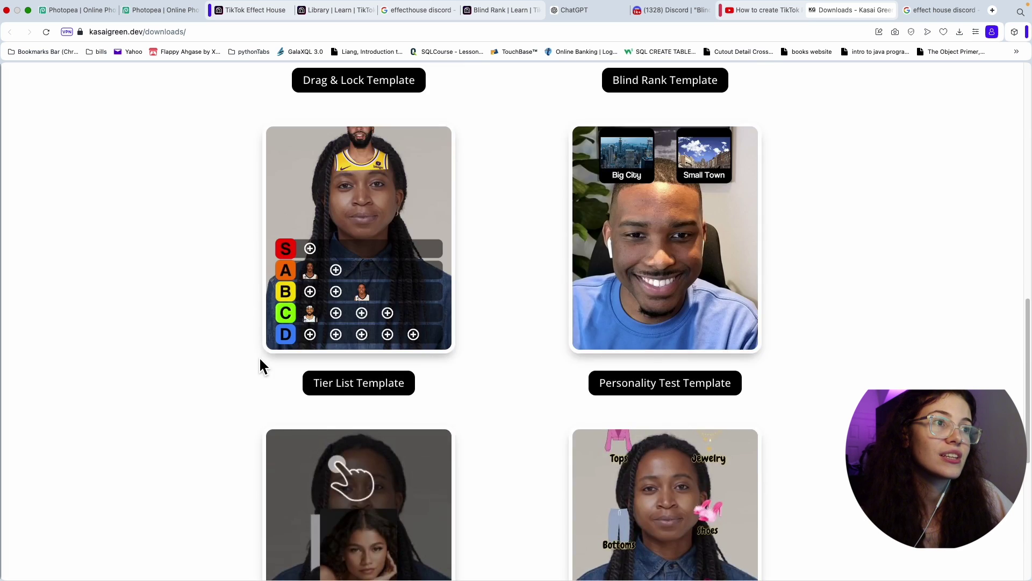
{"action": "scroll", "coordinate": [259, 356], "scroll_direction": "up", "scroll_amount": 4}
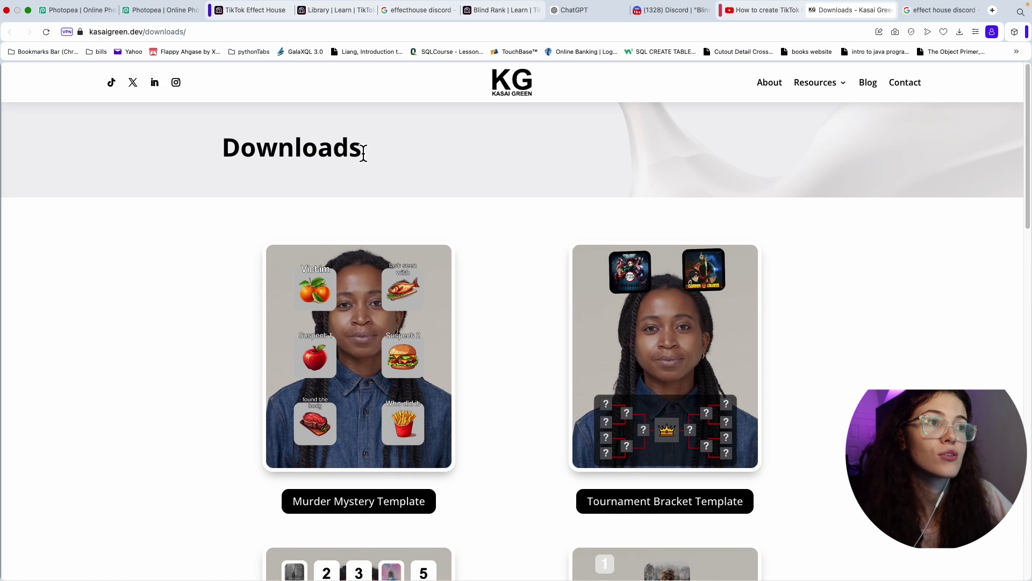